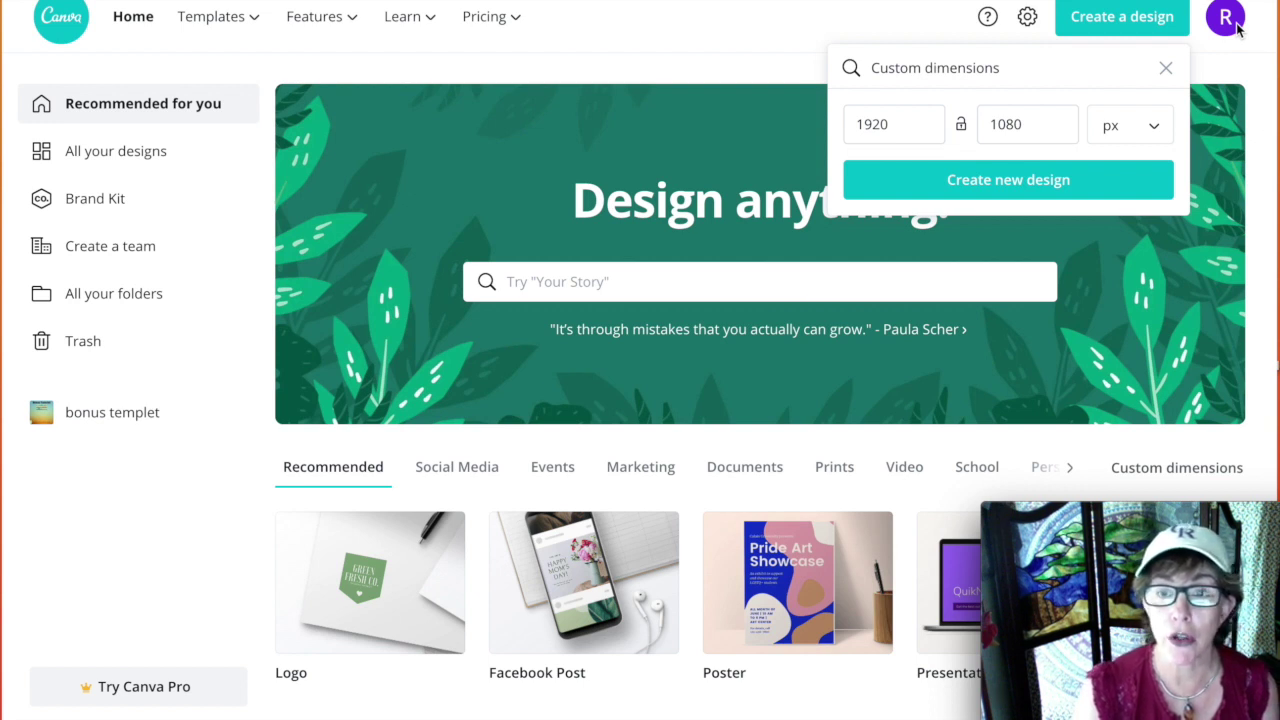
# Clear the custom size so suggested design types like Facebook Post and Poster appear.
pyautogui.click(1166, 70)
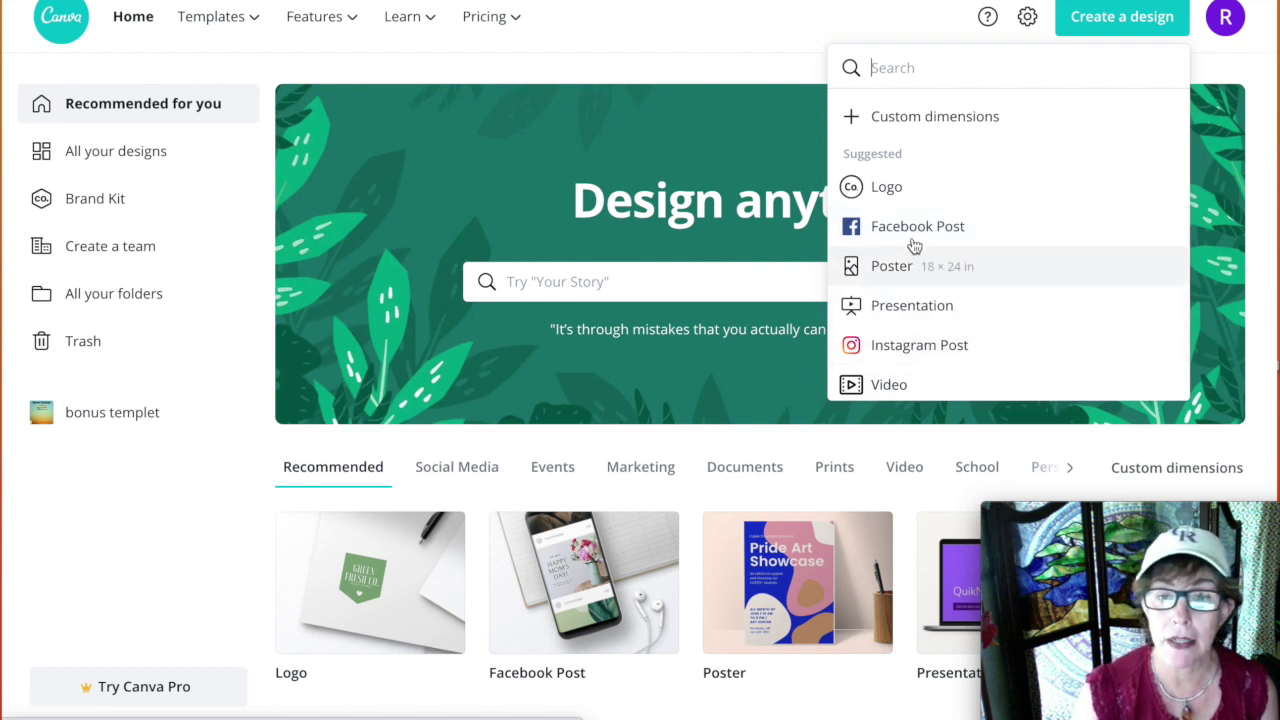
# Create a new blank design with custom dimensions of 1920 × 1080 px.
pyautogui.scroll(-2, 908, 231)
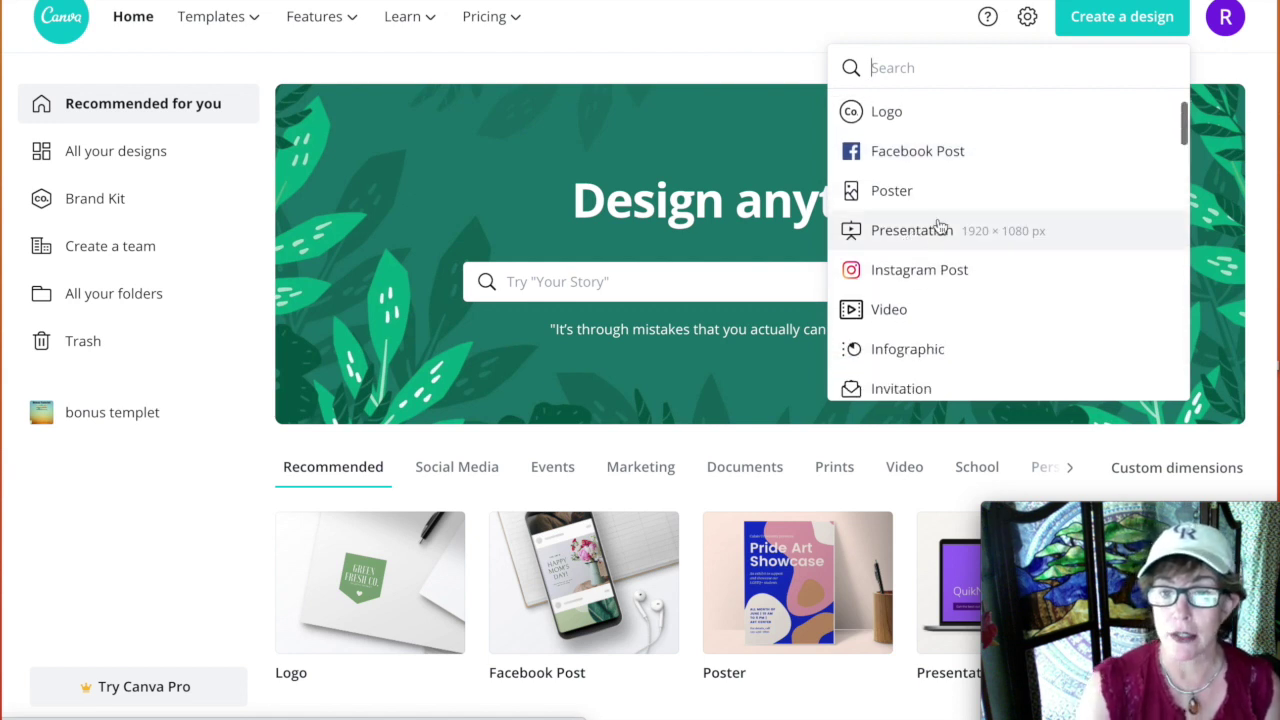
pyautogui.scroll(2, 930, 200)
pyautogui.click(880, 118)
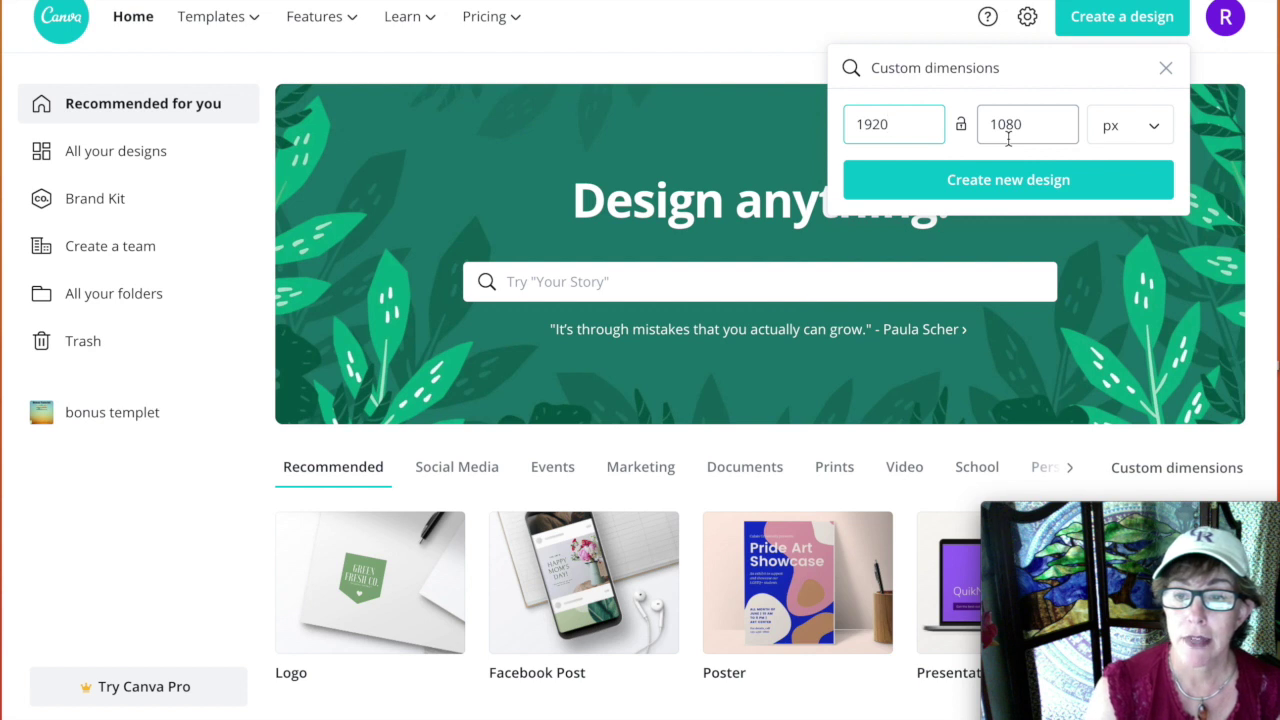
pyautogui.click(1025, 190)
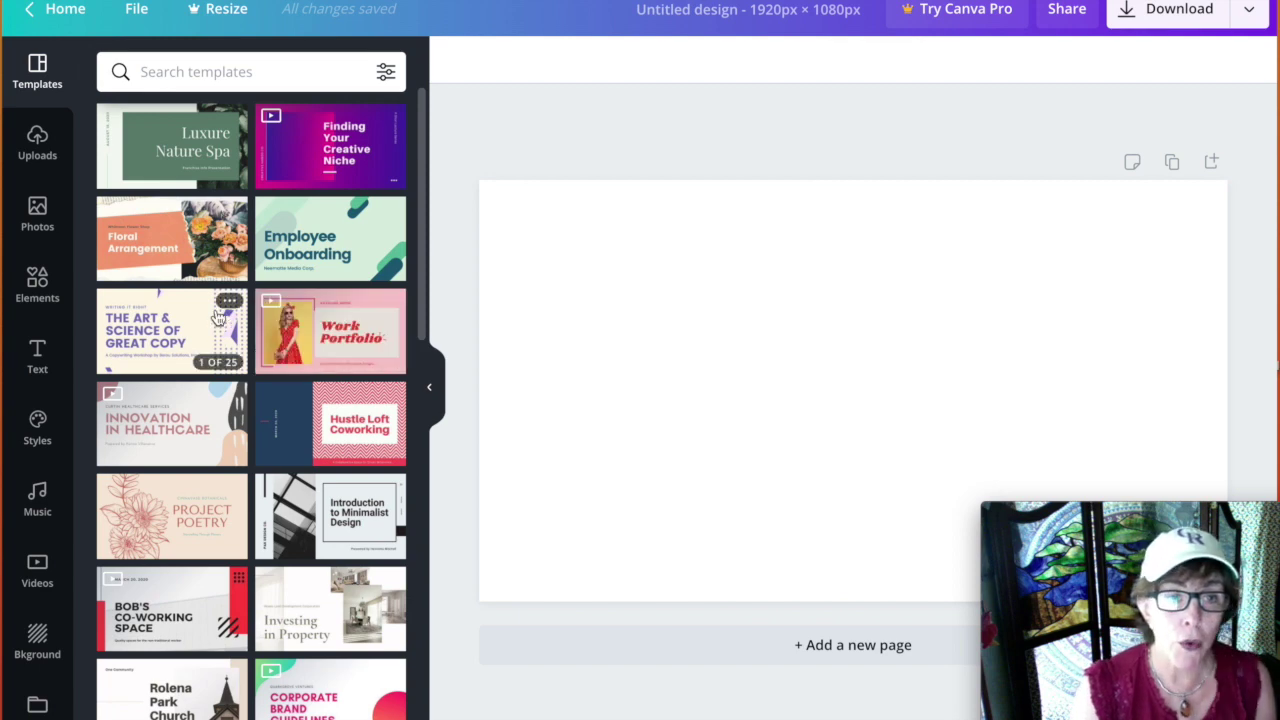
# Upload images-2.jpg from the desktop into the Uploads image library.
pyautogui.click(37, 148)
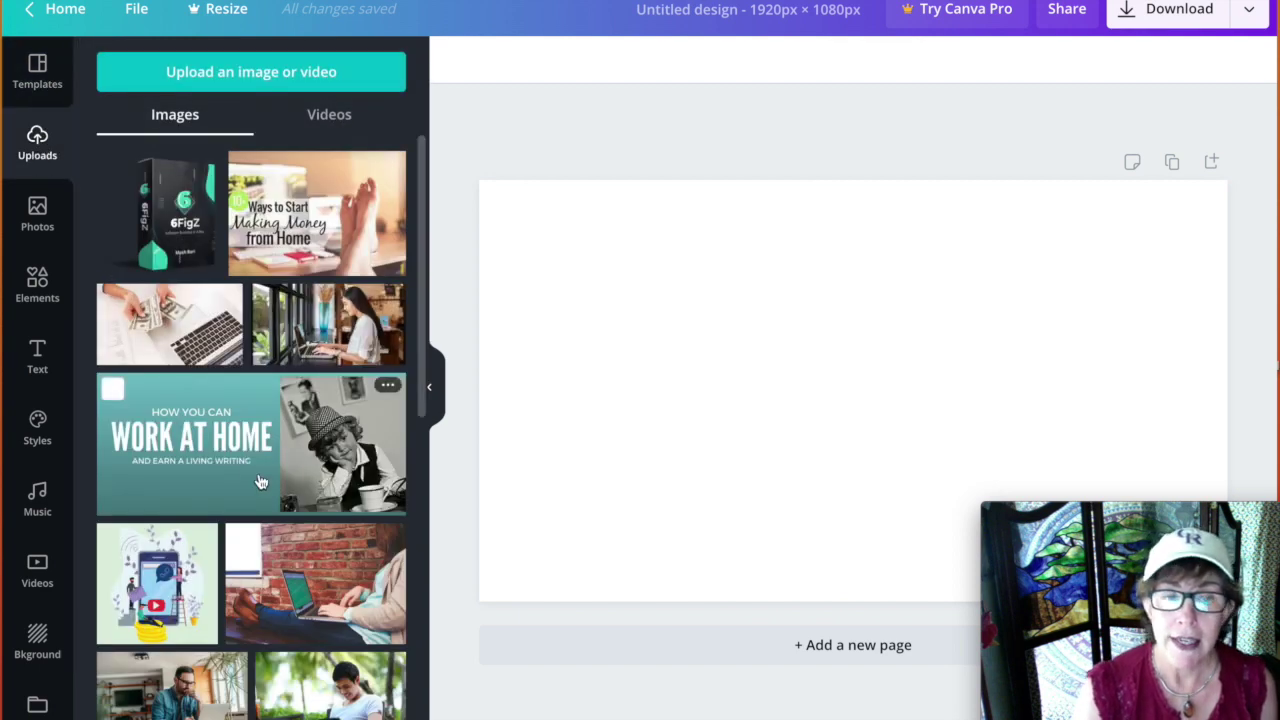
pyautogui.scroll(-2, 260, 482)
pyautogui.scroll(-10, 260, 482)
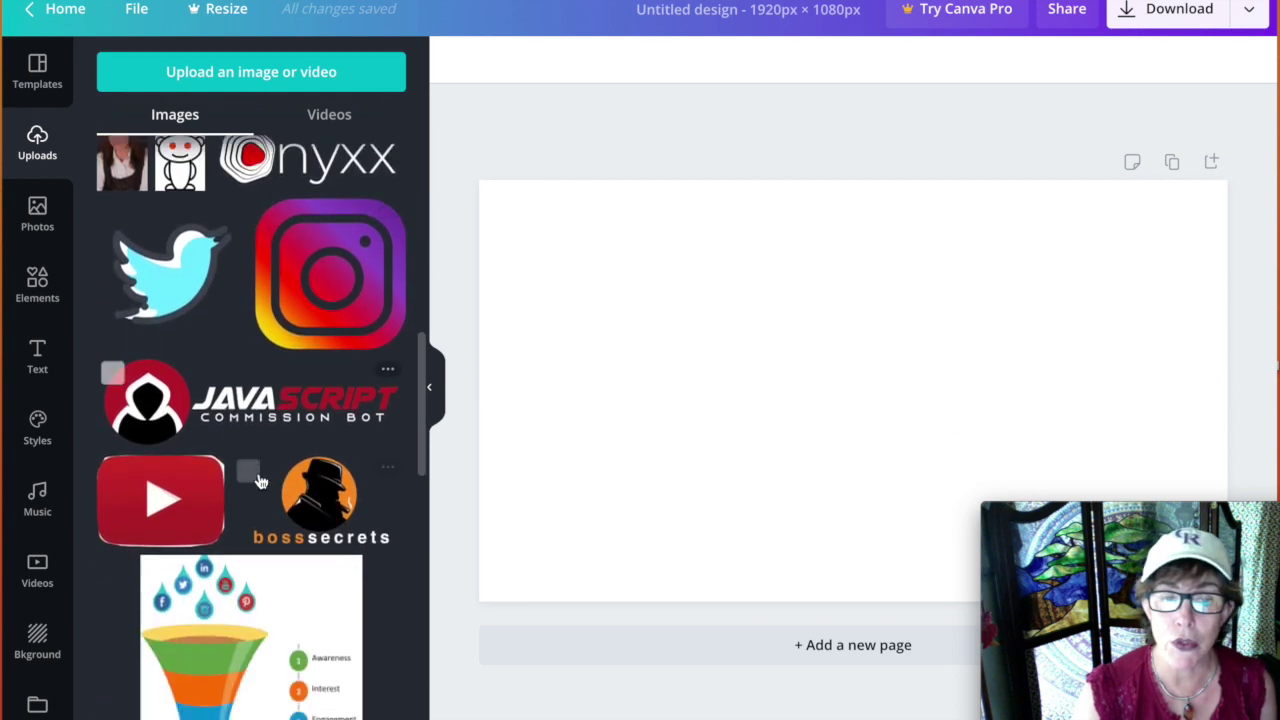
pyautogui.scroll(-4, 260, 482)
pyautogui.scroll(12, 260, 482)
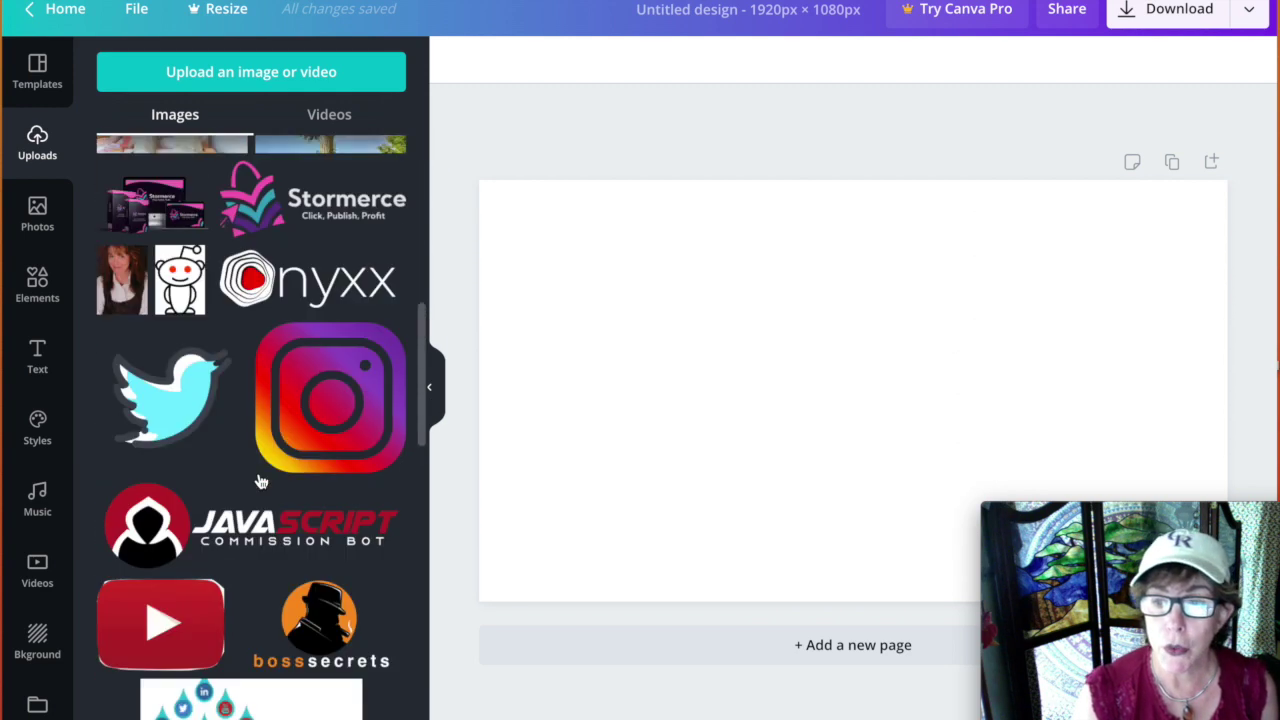
pyautogui.scroll(2, 260, 482)
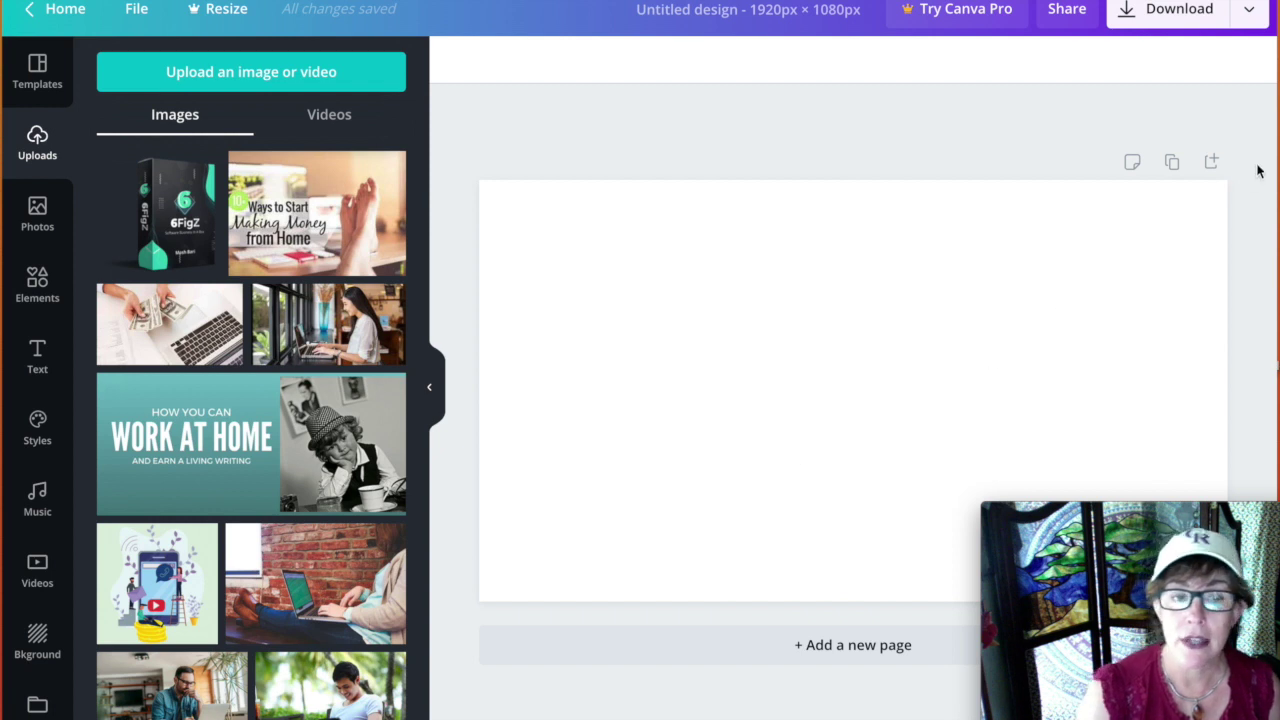
pyautogui.moveTo(1279, 120); pyautogui.dragTo(160, 280)
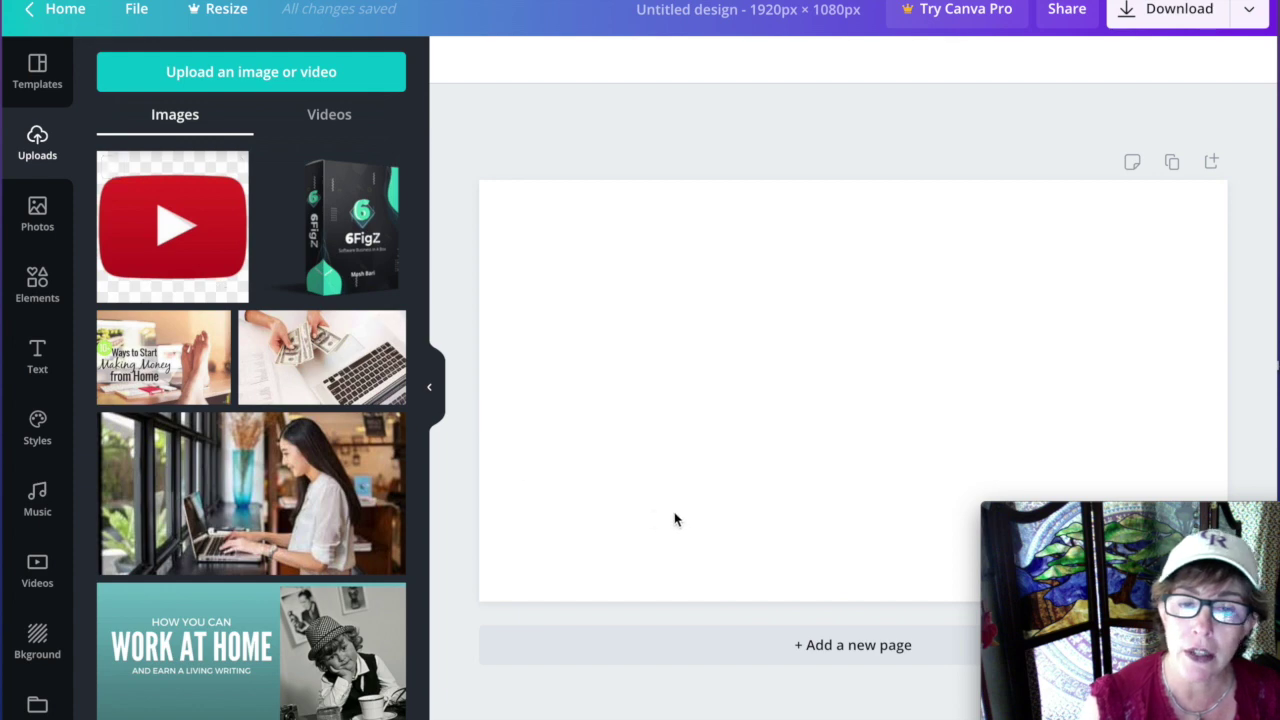
pyautogui.scroll(-1, 36, 222)
# Browse the stock photo library.
pyautogui.click(36, 216)
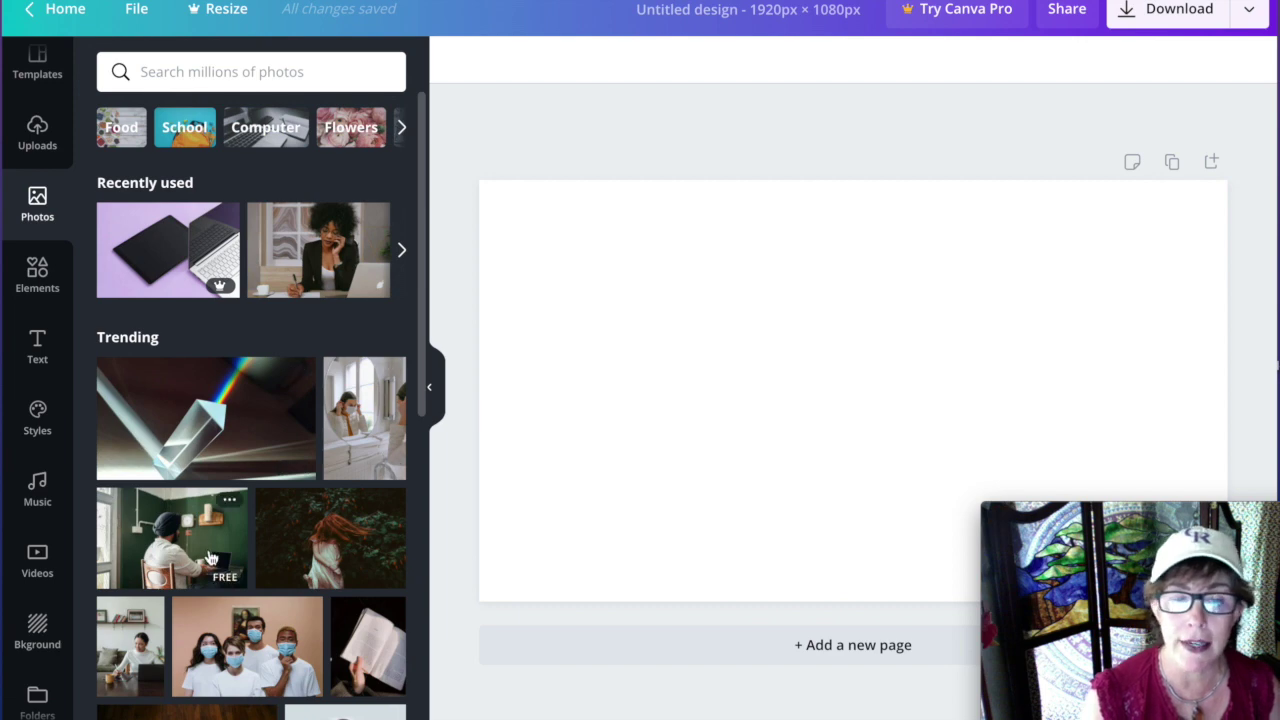
pyautogui.scroll(-10, 210, 557)
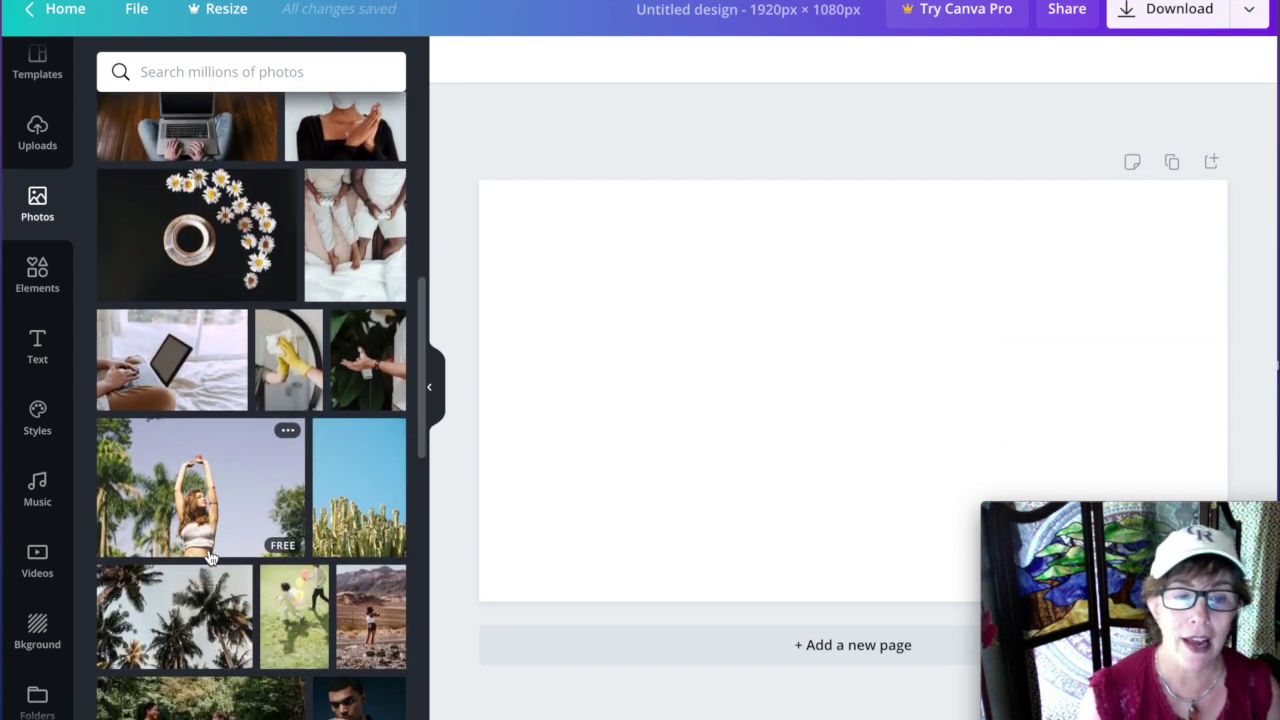
pyautogui.scroll(-3, 210, 557)
pyautogui.scroll(15, 210, 557)
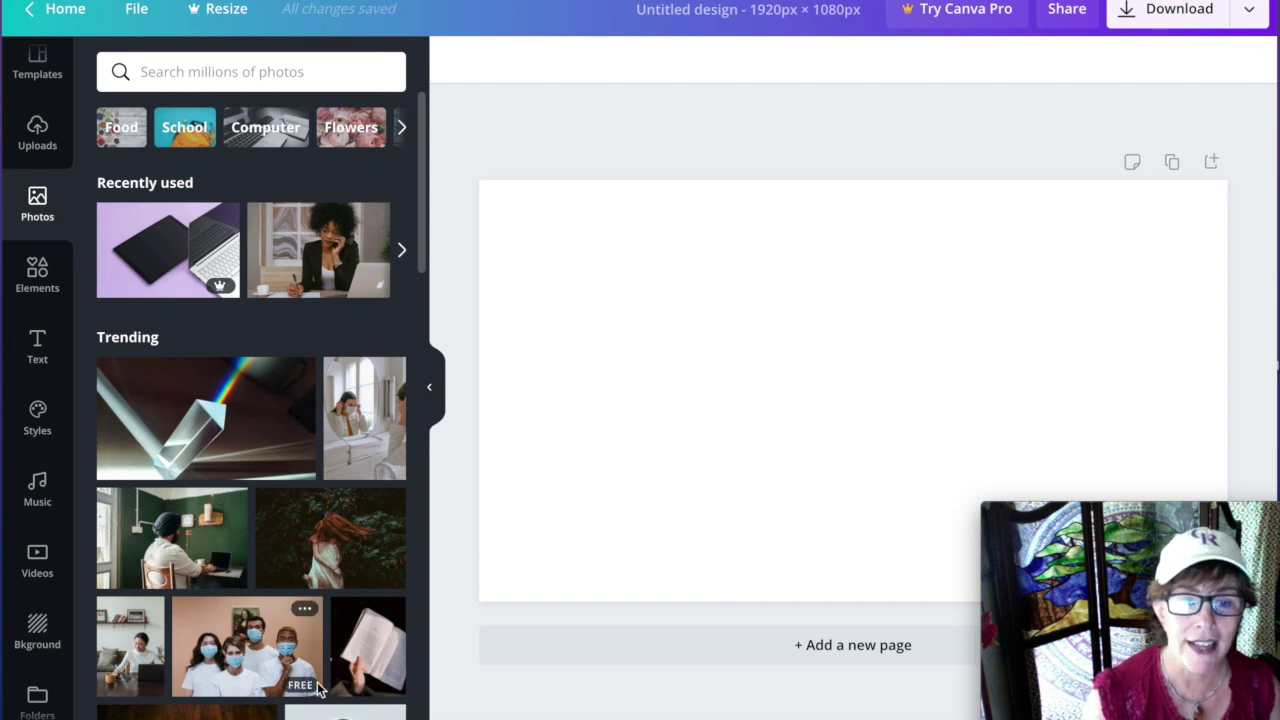
# Scroll through the Elements library of lines, shapes, frames, stickers and charts.
pyautogui.click(38, 275)
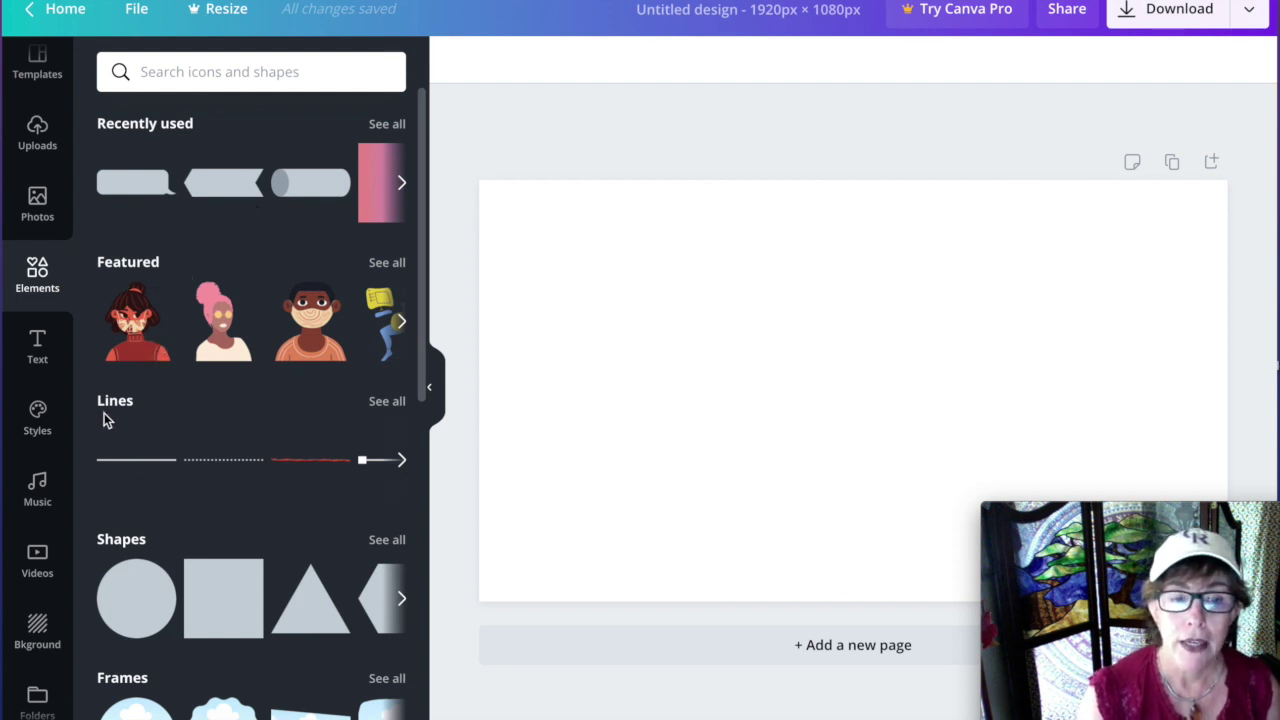
pyautogui.scroll(-3, 145, 595)
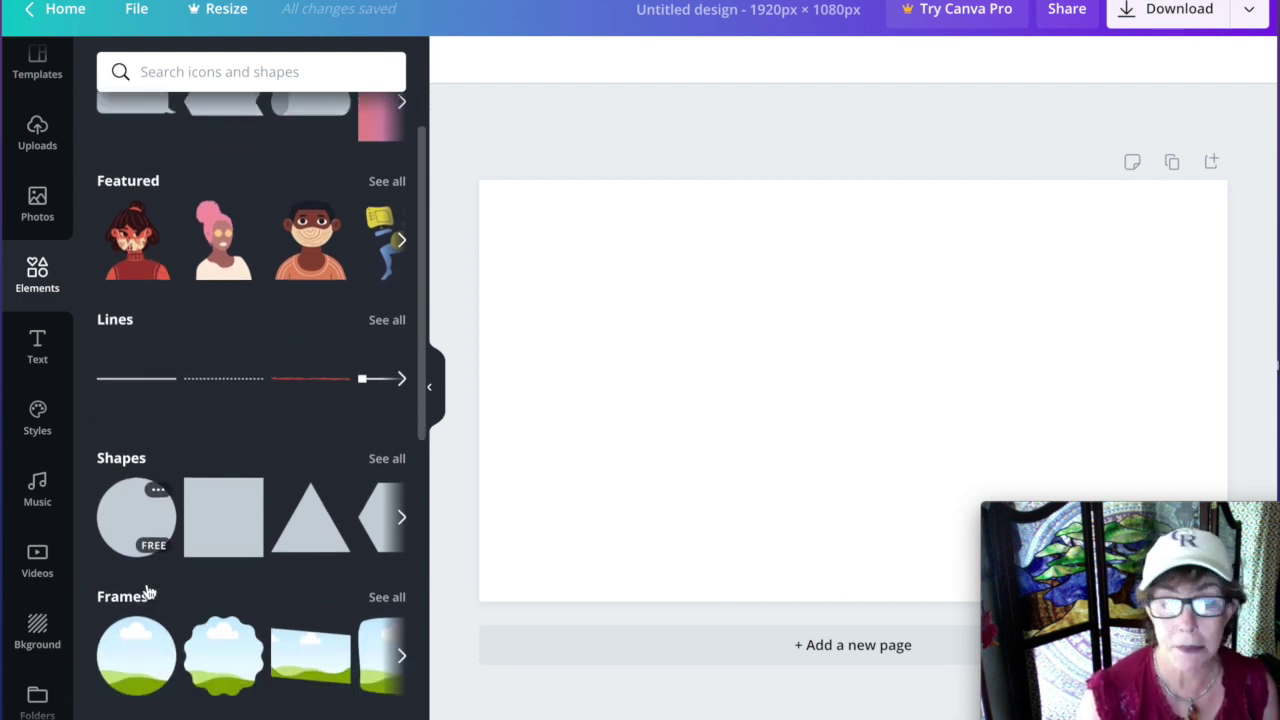
pyautogui.scroll(-3, 148, 592)
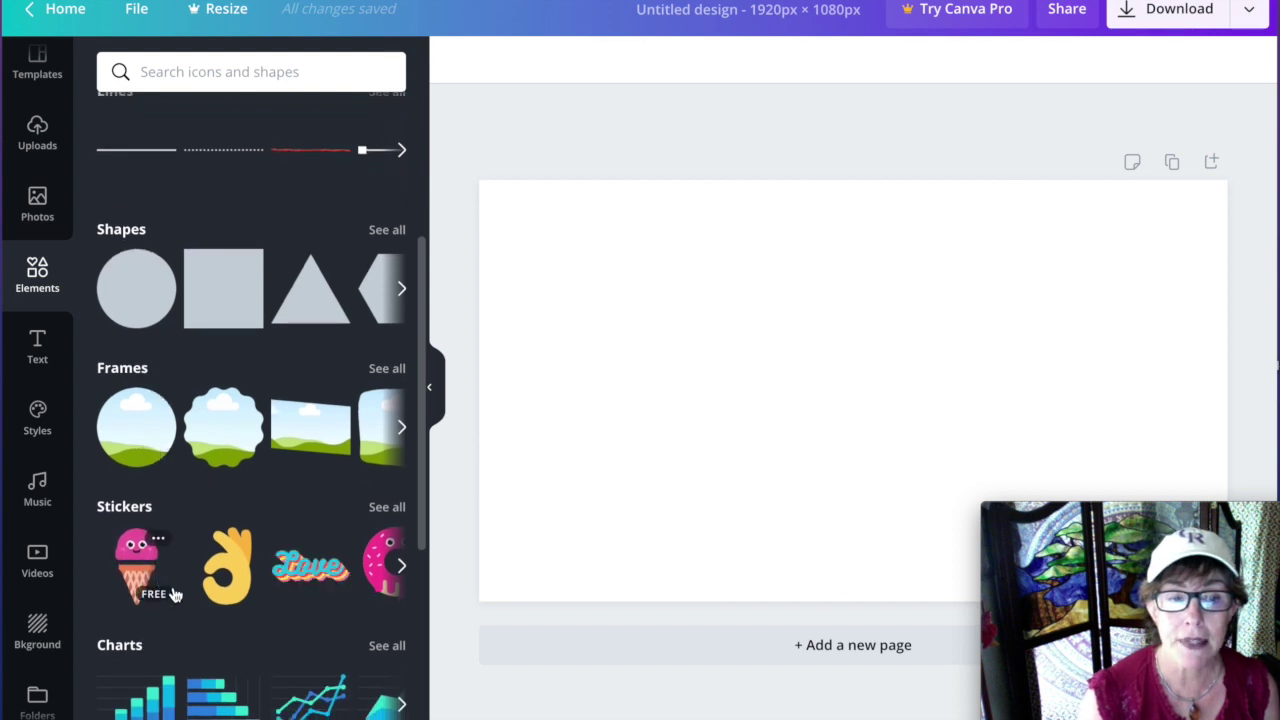
pyautogui.scroll(-10, 173, 594)
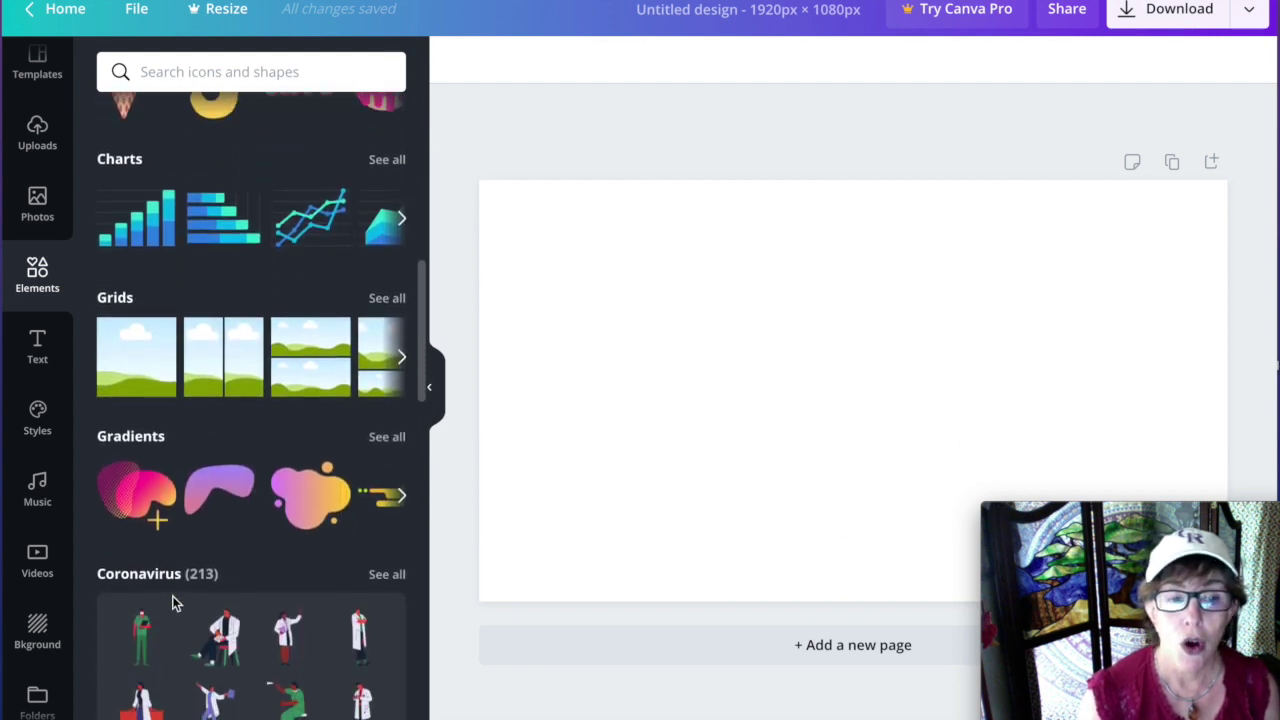
pyautogui.scroll(-10, 173, 603)
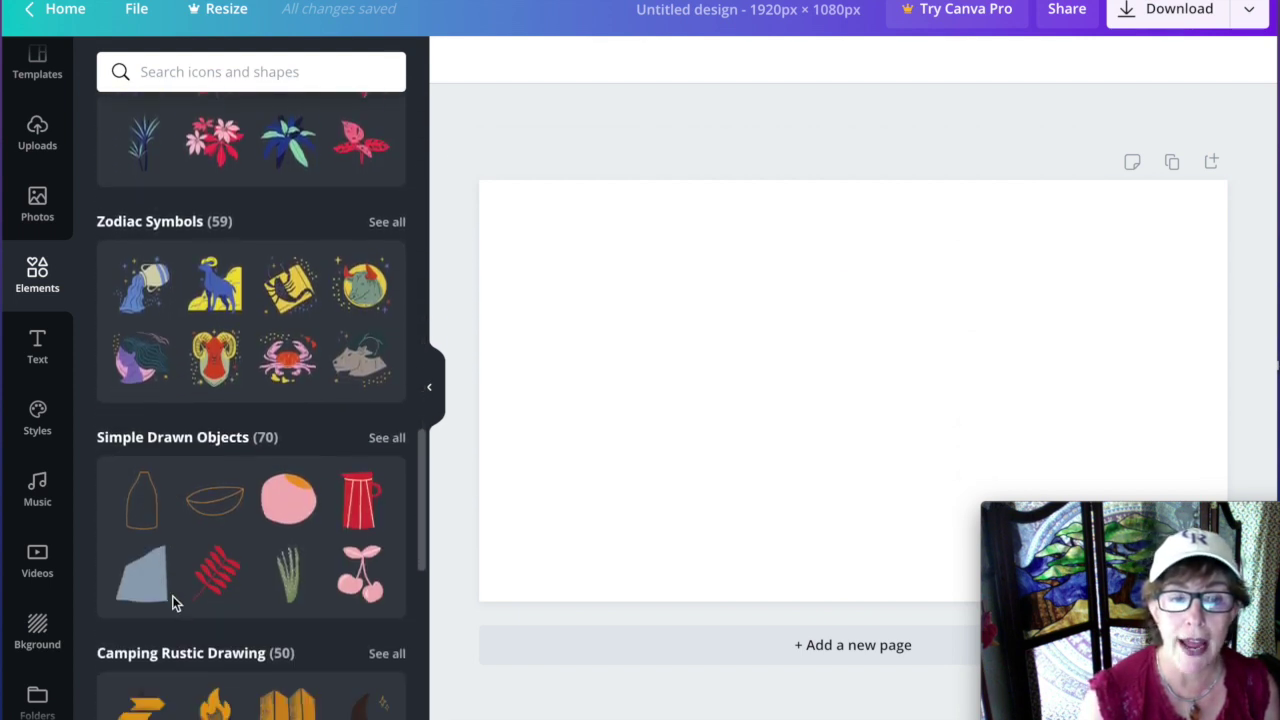
pyautogui.scroll(-8, 173, 603)
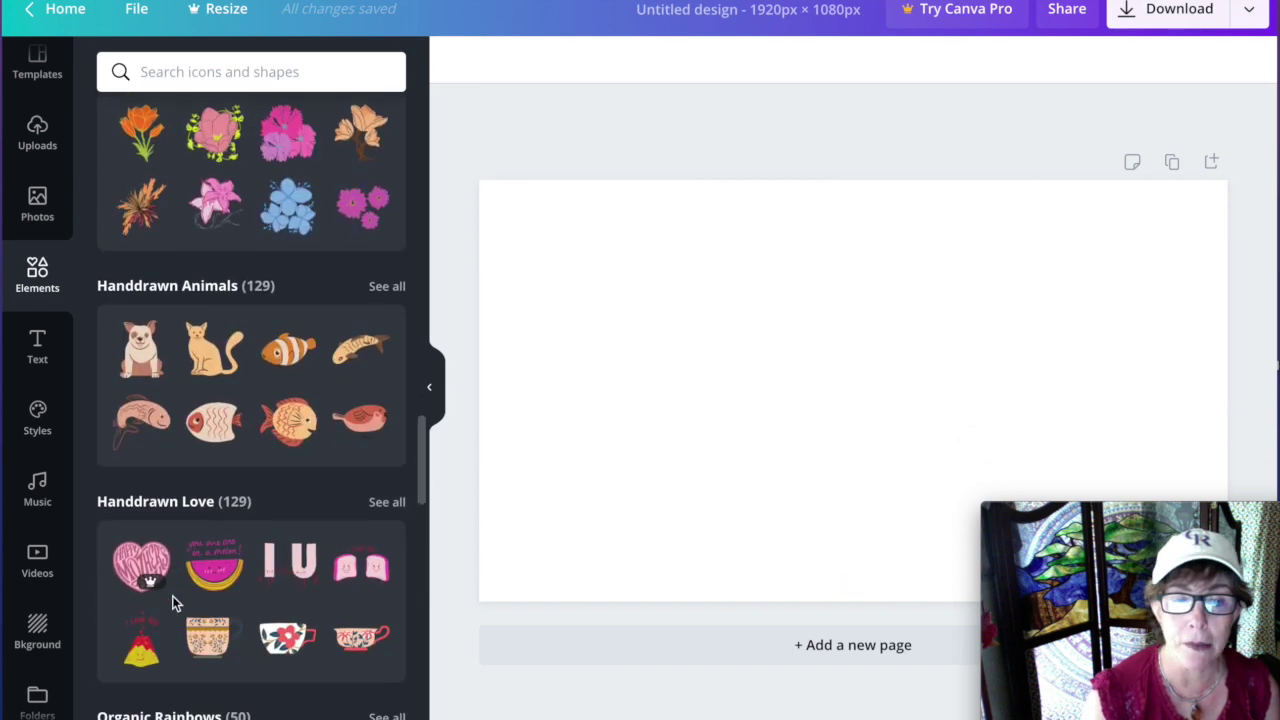
pyautogui.scroll(20, 173, 603)
pyautogui.scroll(6, 173, 603)
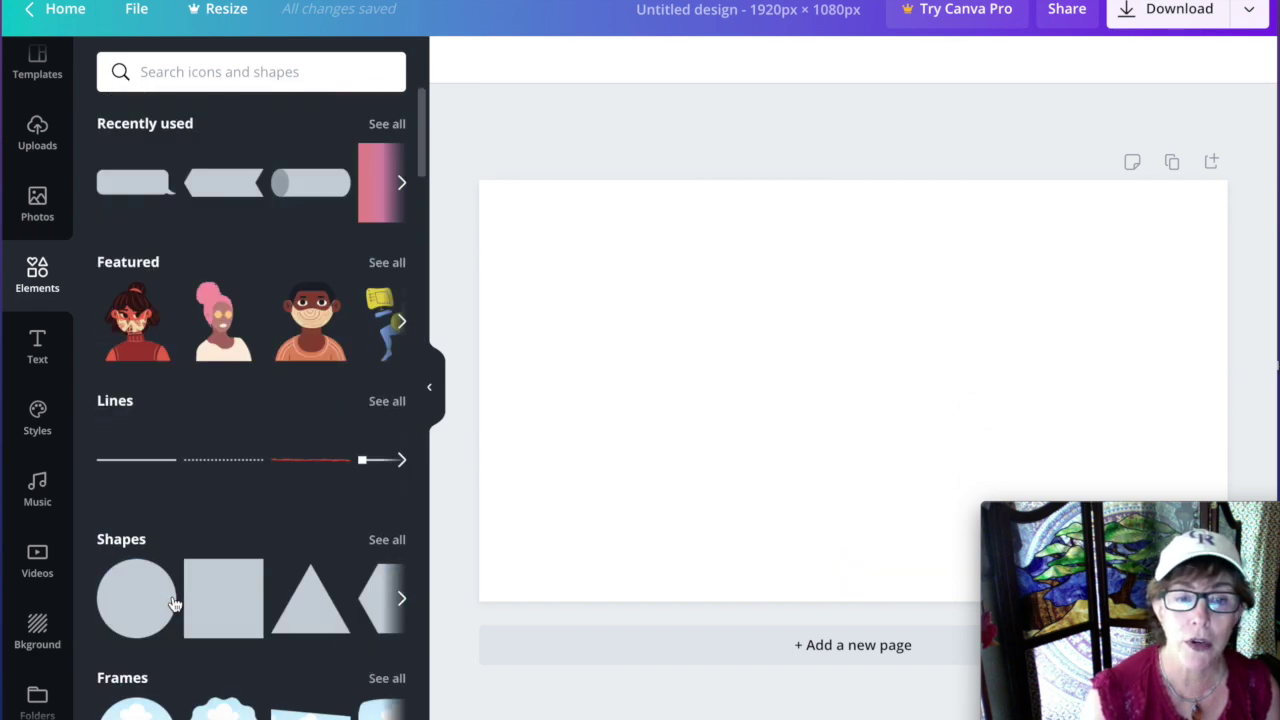
# Preview the heading and text template options.
pyautogui.click(38, 360)
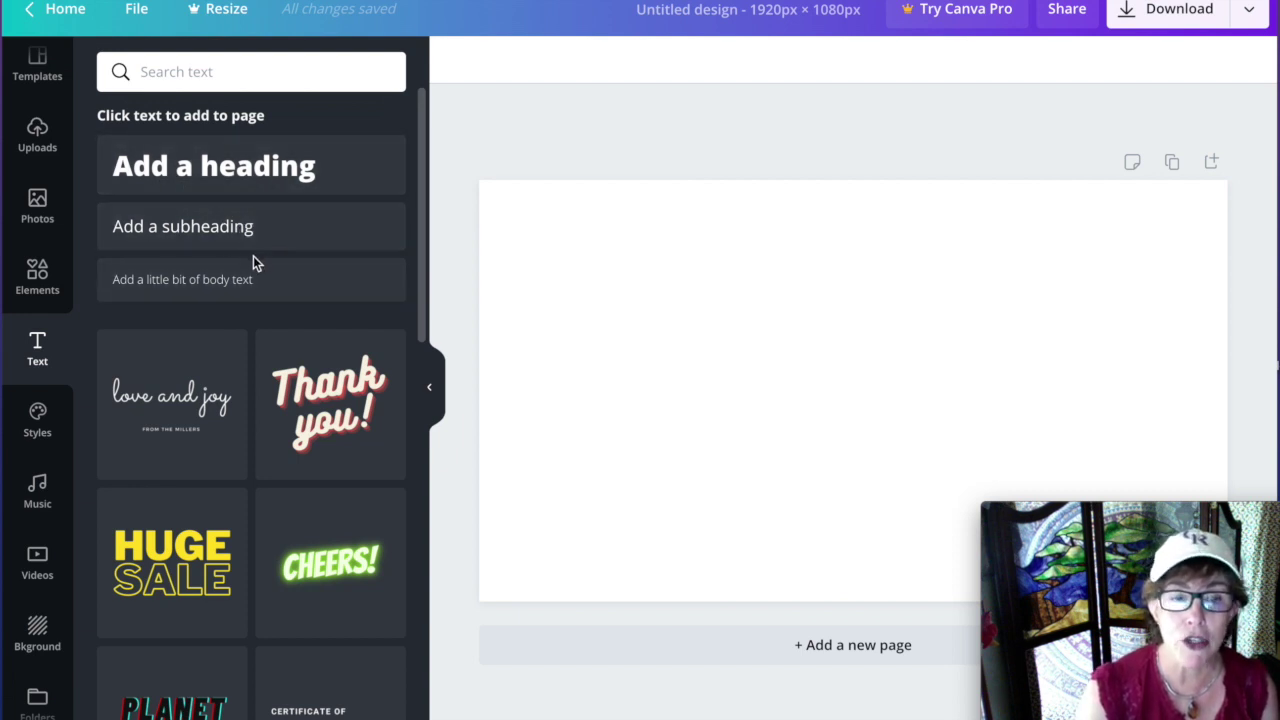
pyautogui.scroll(-5, 251, 445)
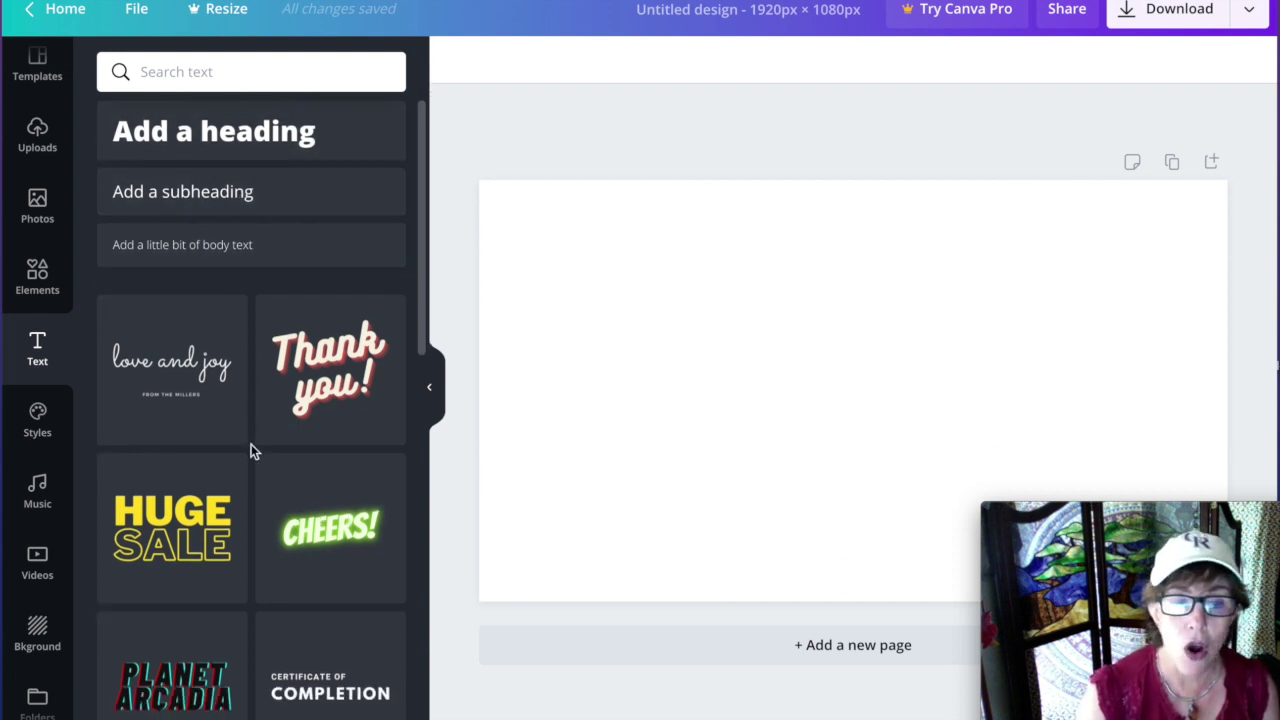
pyautogui.scroll(-4, 251, 451)
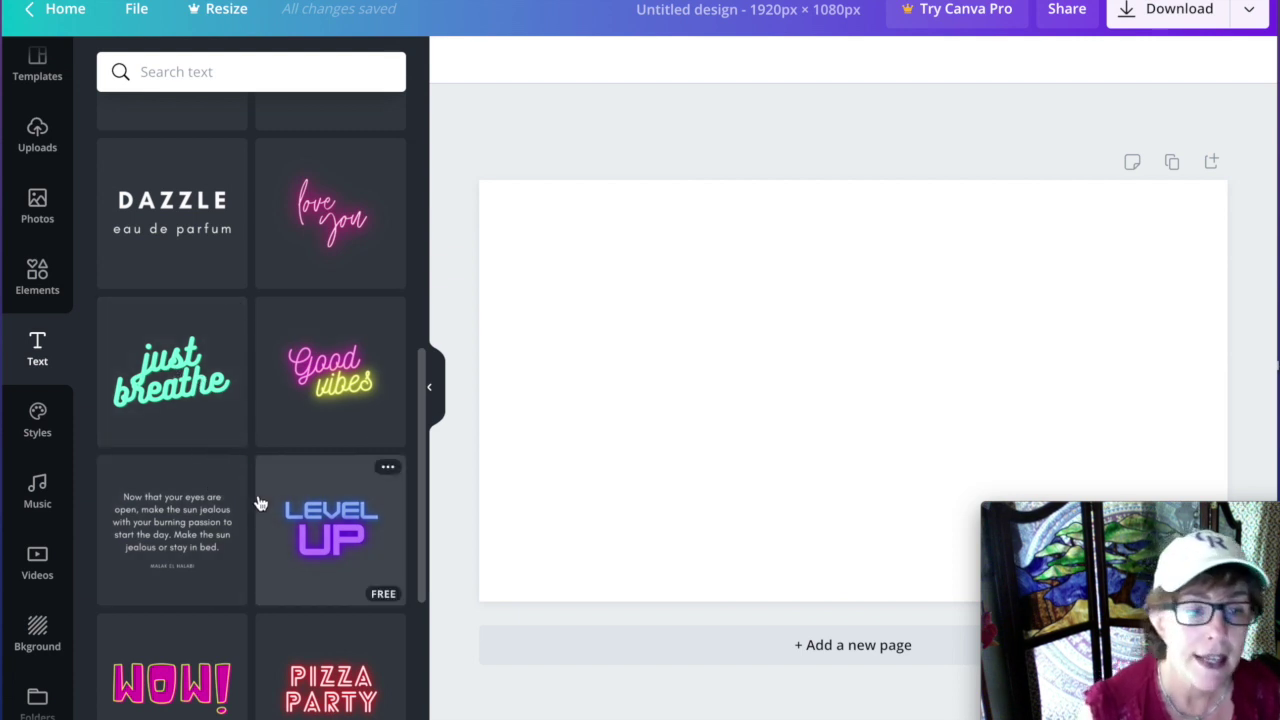
# Look through the ready-made font and colour style combos.
pyautogui.click(37, 420)
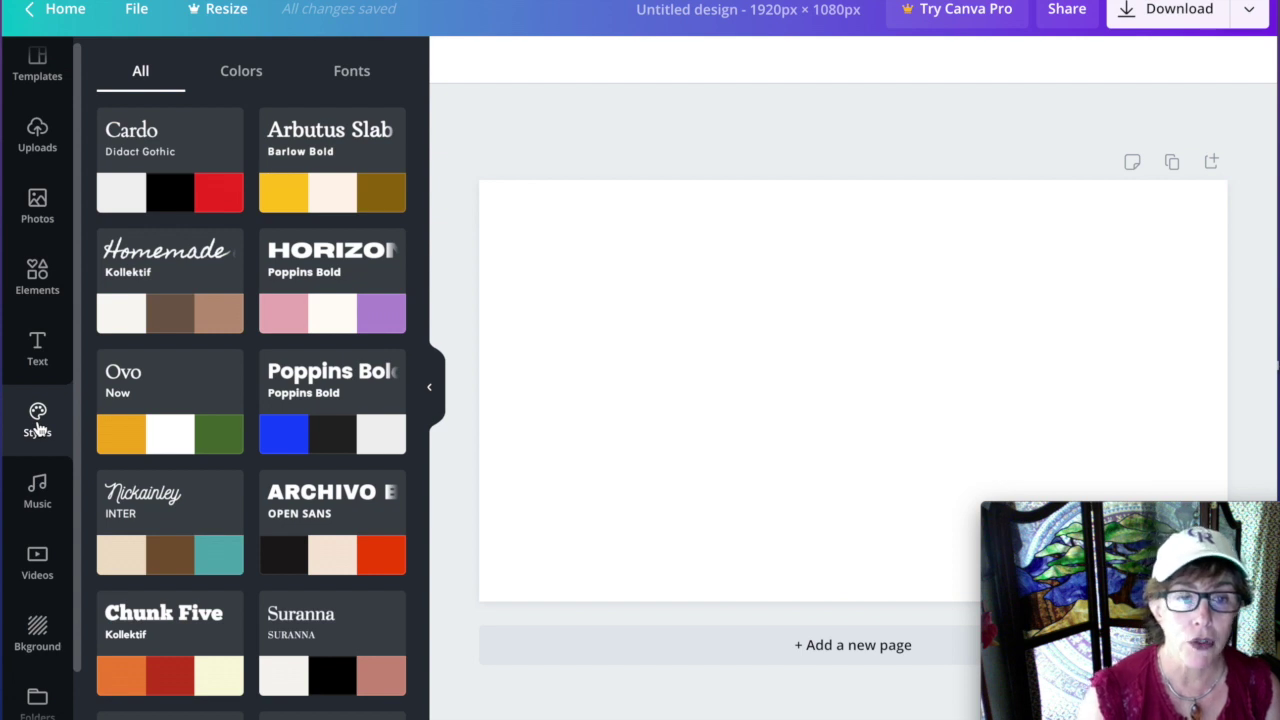
pyautogui.scroll(-5, 137, 510)
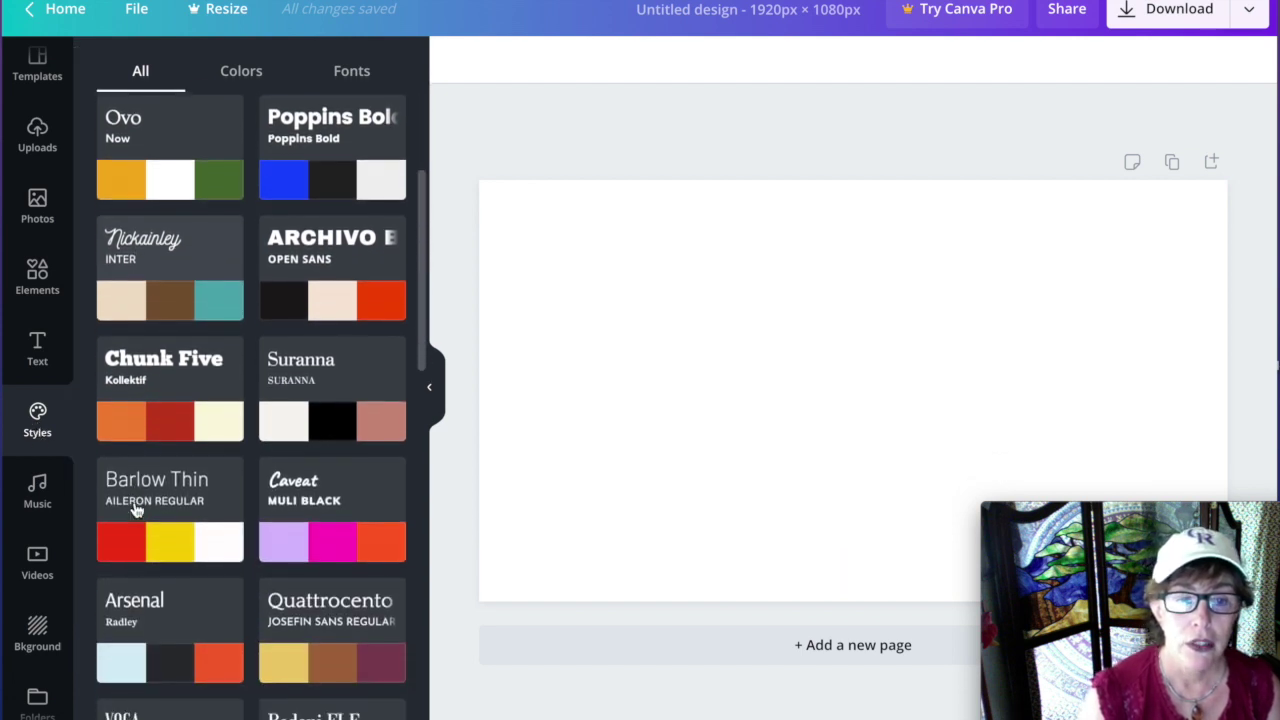
pyautogui.scroll(-1, 137, 505)
pyautogui.scroll(6, 137, 505)
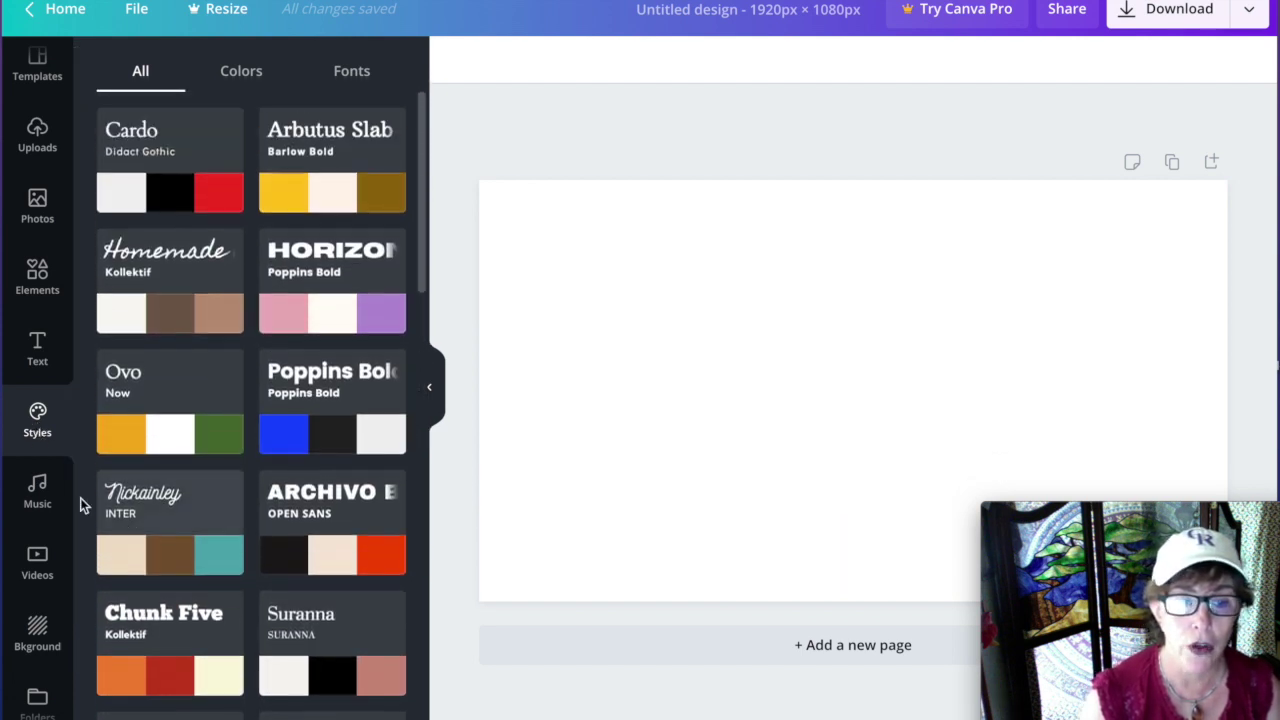
# Browse the music tracks, then show the background images and colours.
pyautogui.click(35, 495)
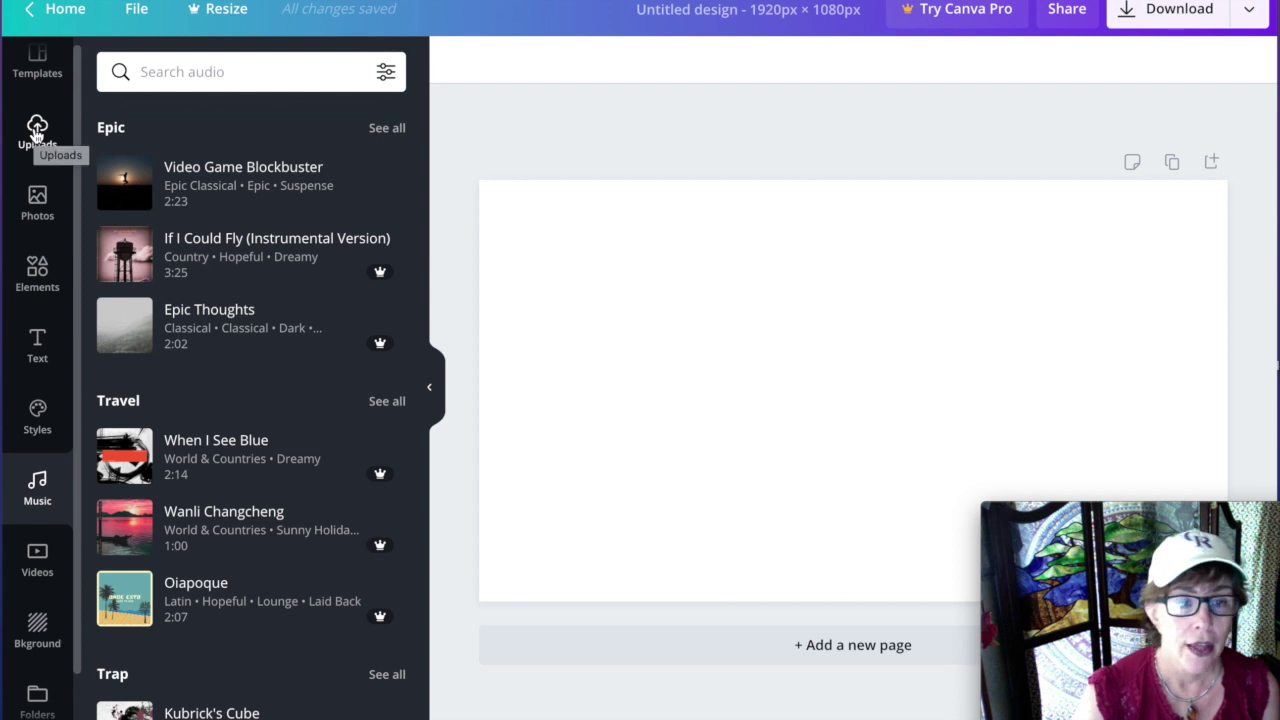
pyautogui.scroll(1, 35, 200)
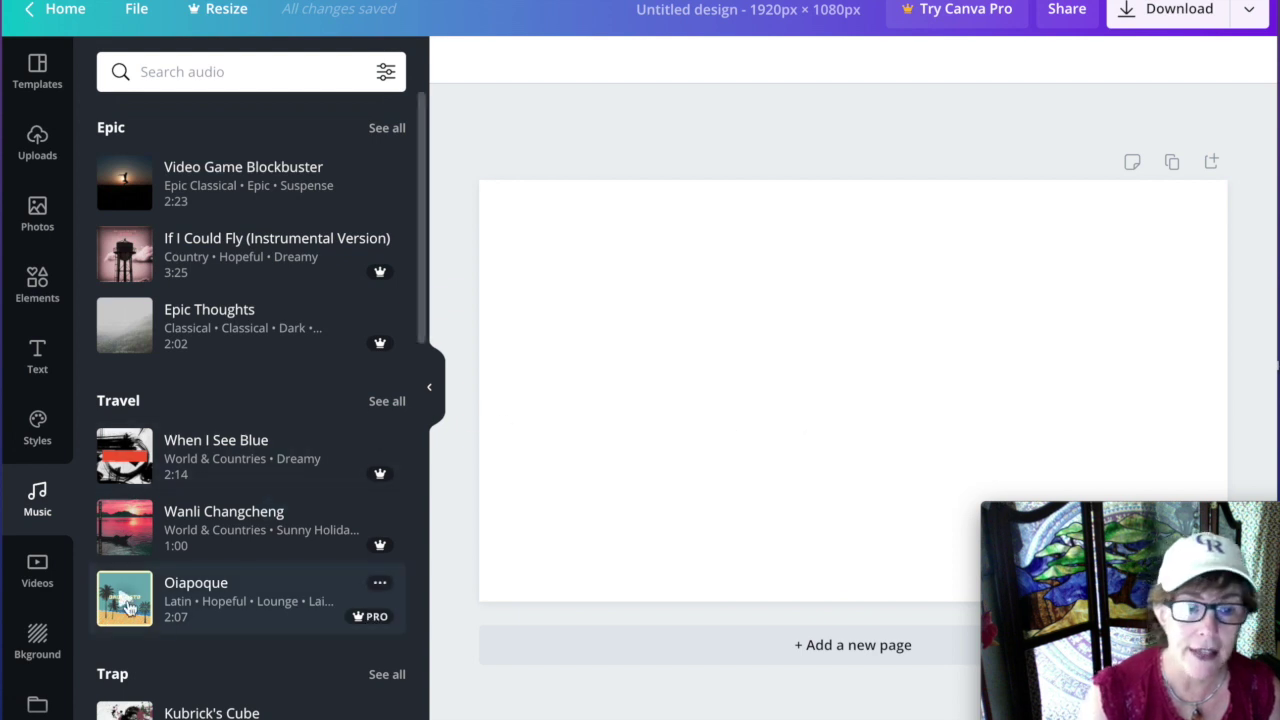
pyautogui.click(42, 638)
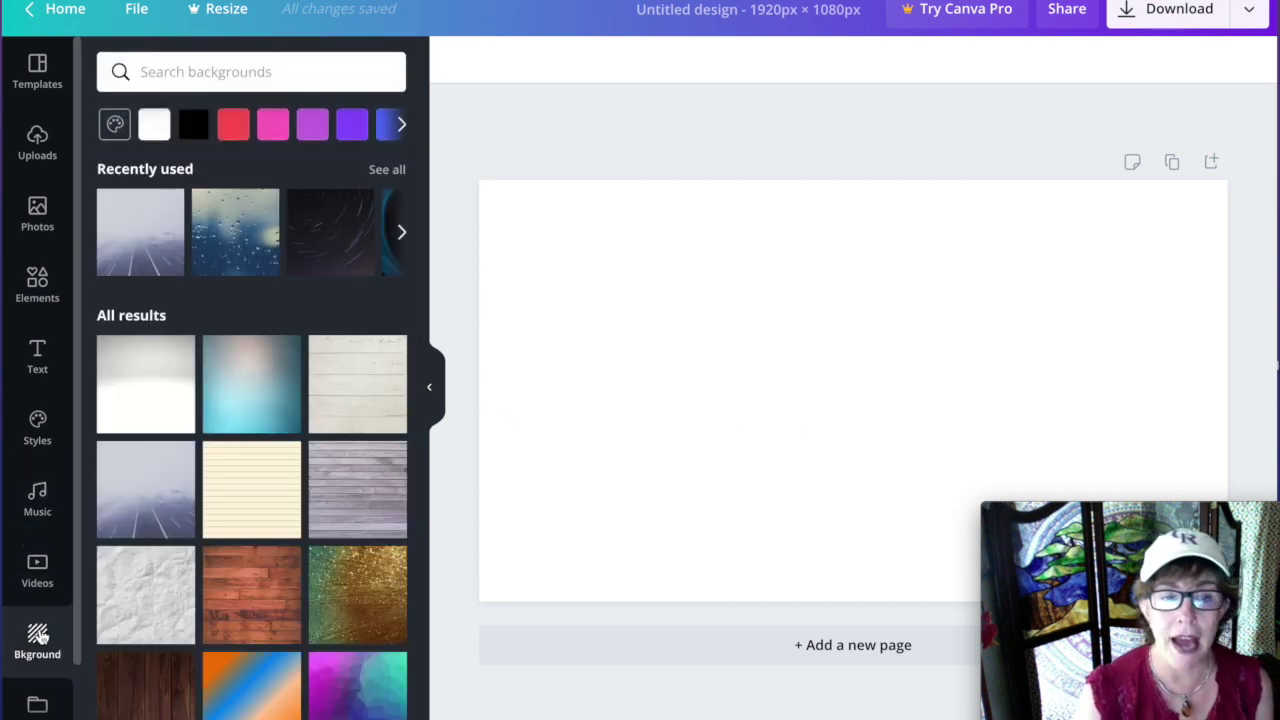
# Apply the yellow gold textured background to the 1920 × 1080 page.
pyautogui.scroll(-4, 316, 650)
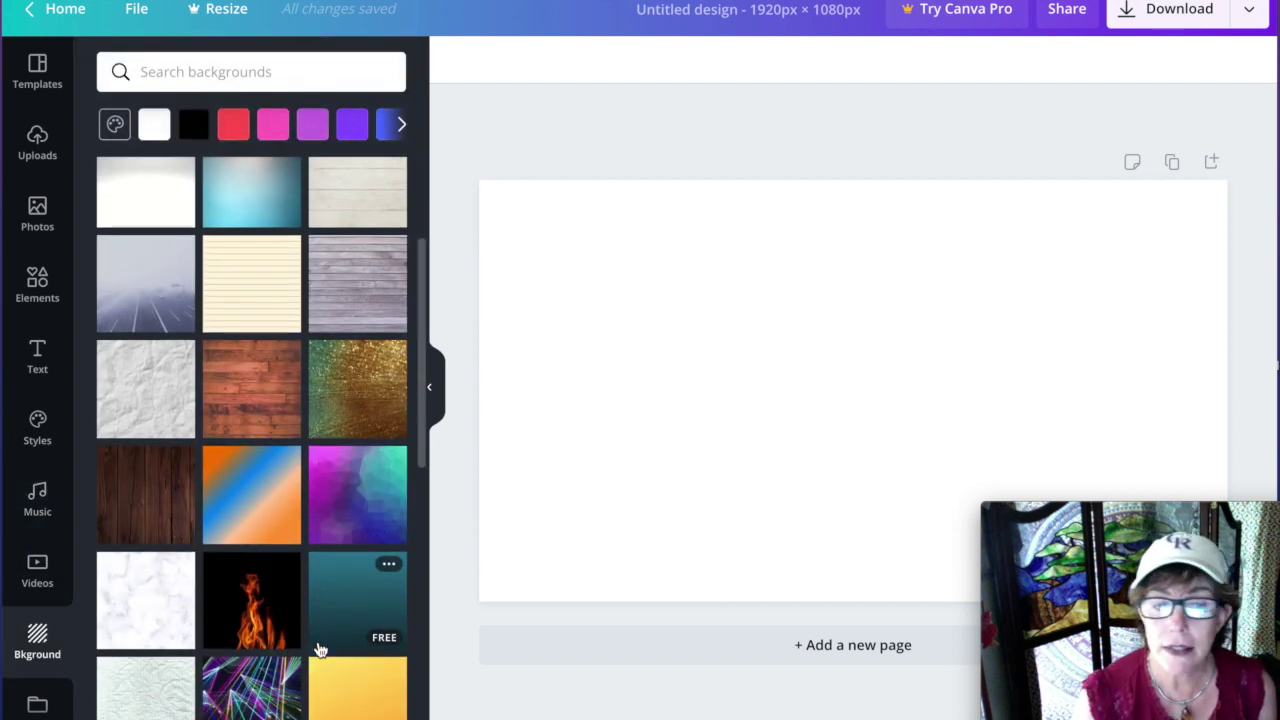
pyautogui.scroll(-2, 318, 650)
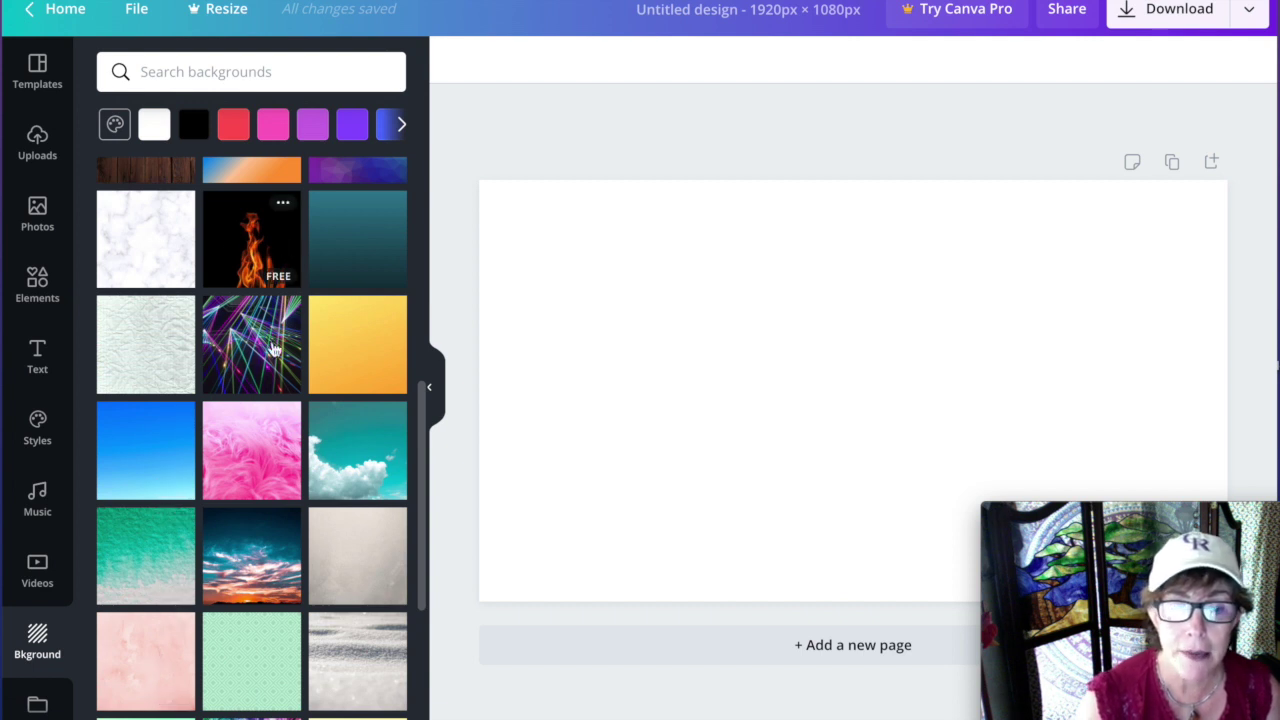
pyautogui.scroll(-5, 270, 380)
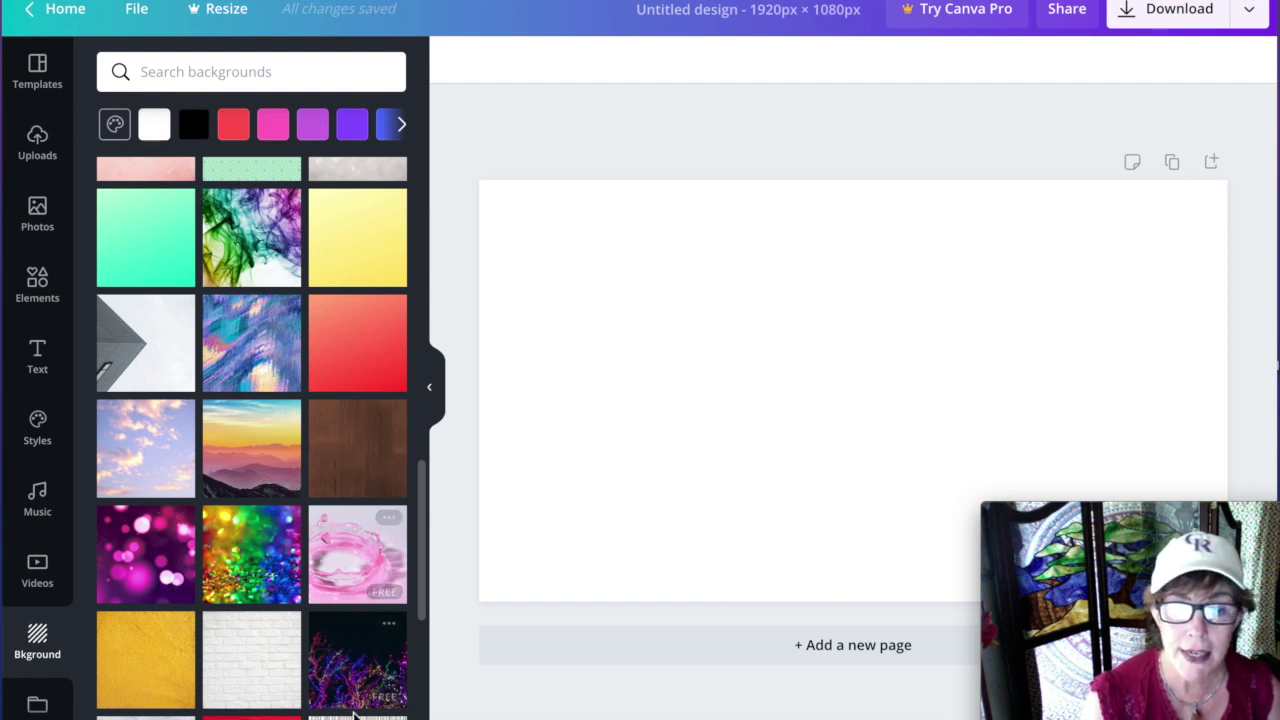
pyautogui.scroll(-1, 345, 683)
pyautogui.scroll(-5, 345, 683)
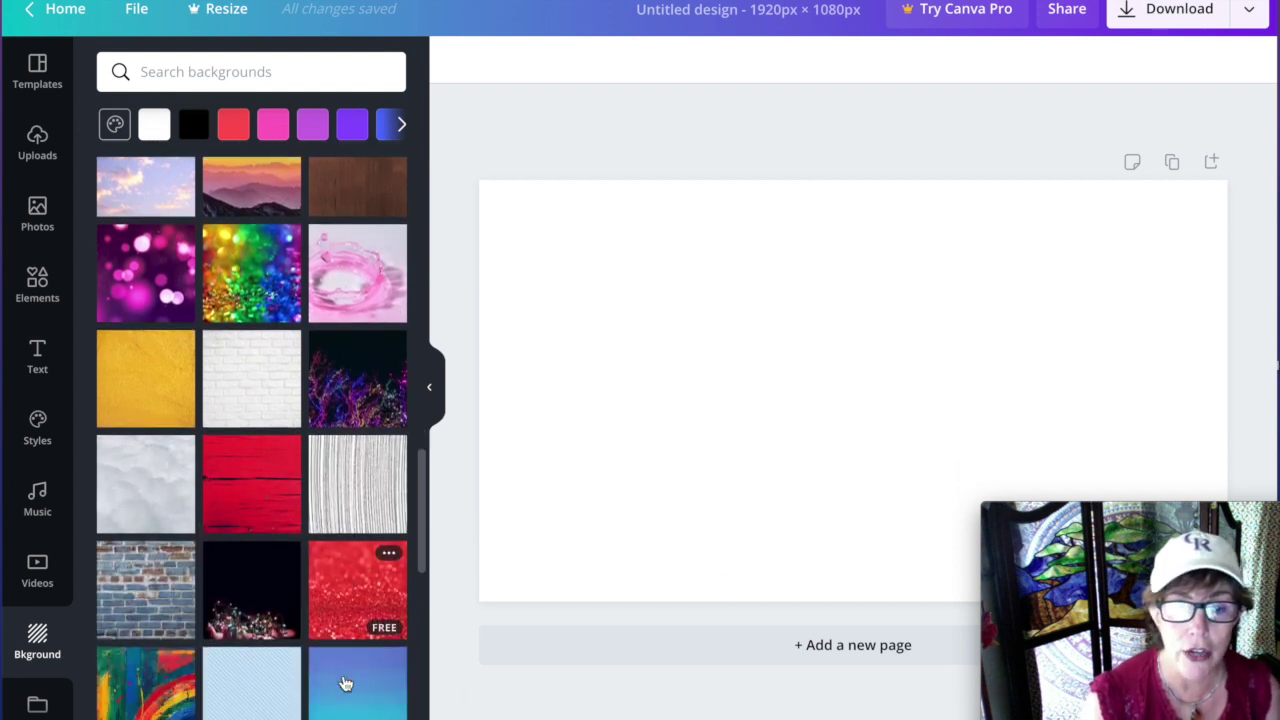
pyautogui.scroll(-2, 345, 683)
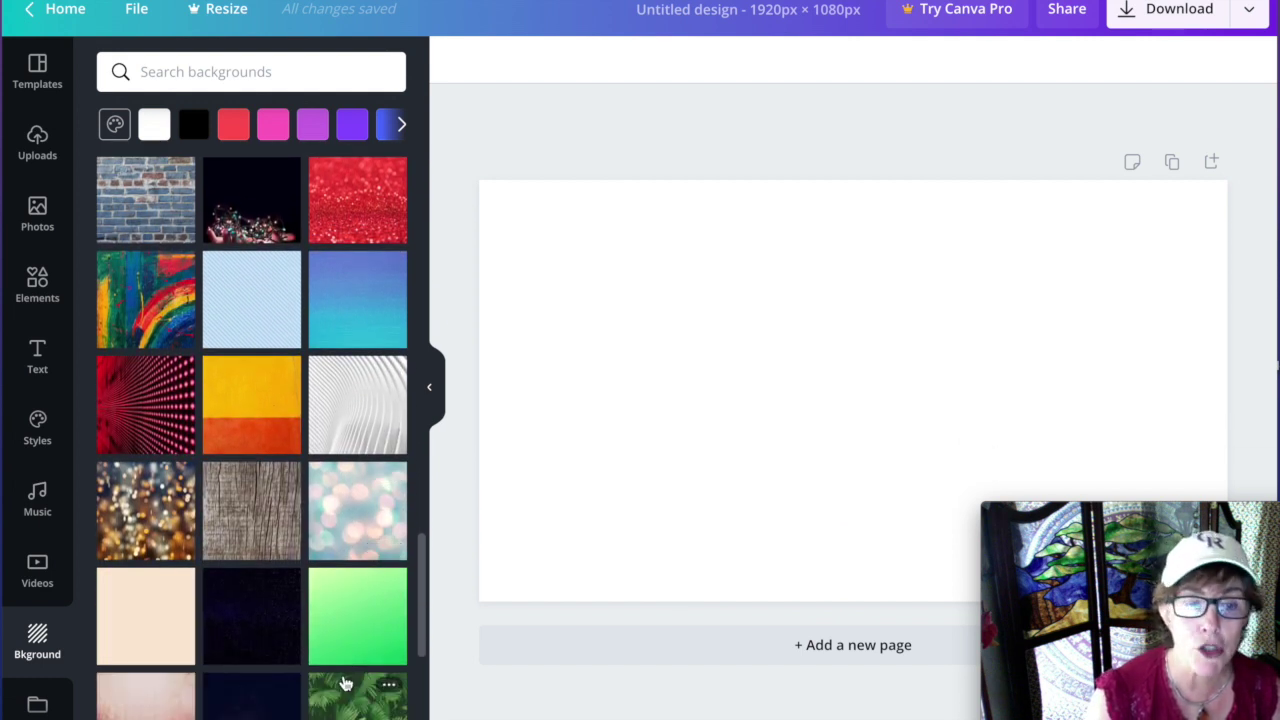
pyautogui.scroll(1, 345, 683)
pyautogui.scroll(4, 345, 683)
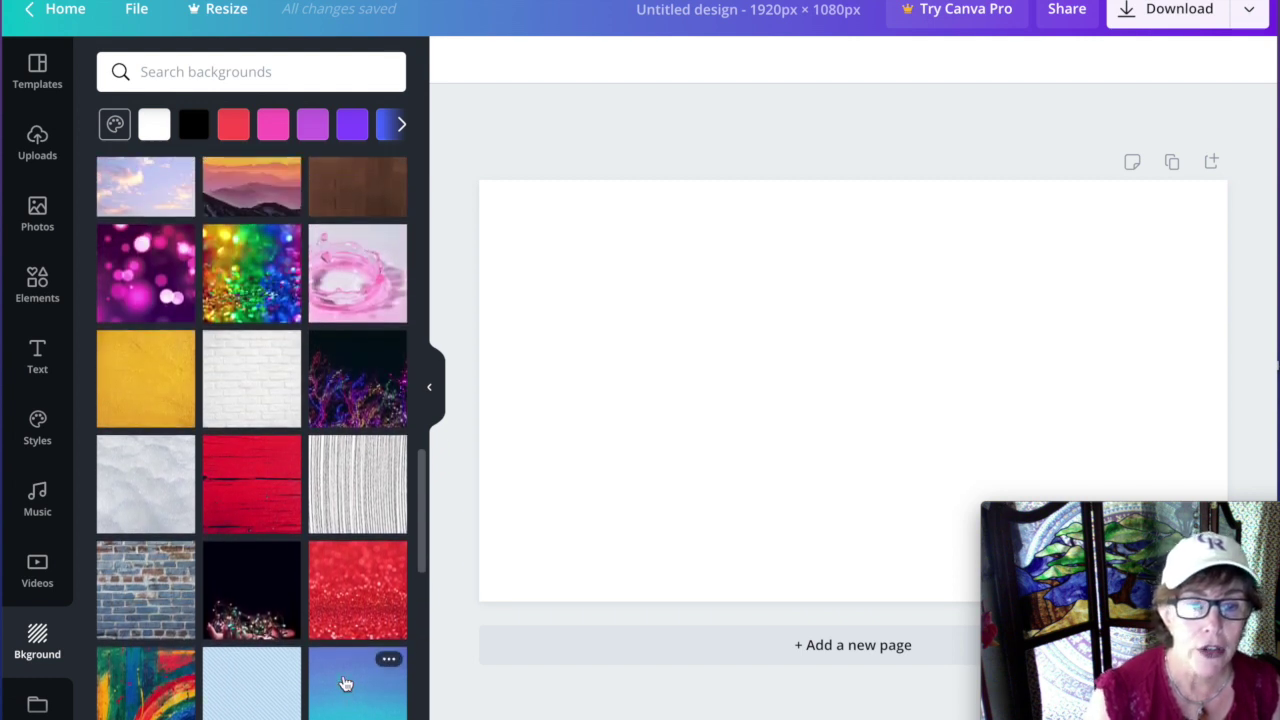
pyautogui.click(156, 388)
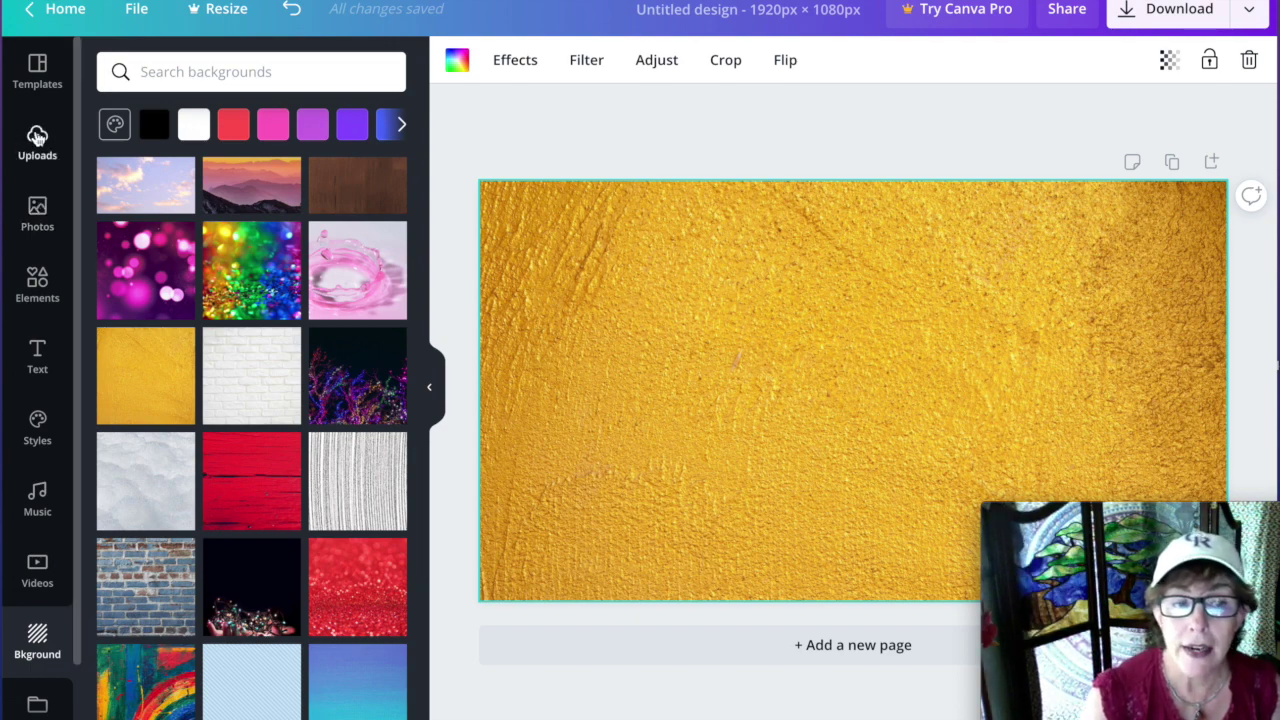
# Add the uploaded cut-out photo of the pointing presenter to the gold page.
pyautogui.click(37, 140)
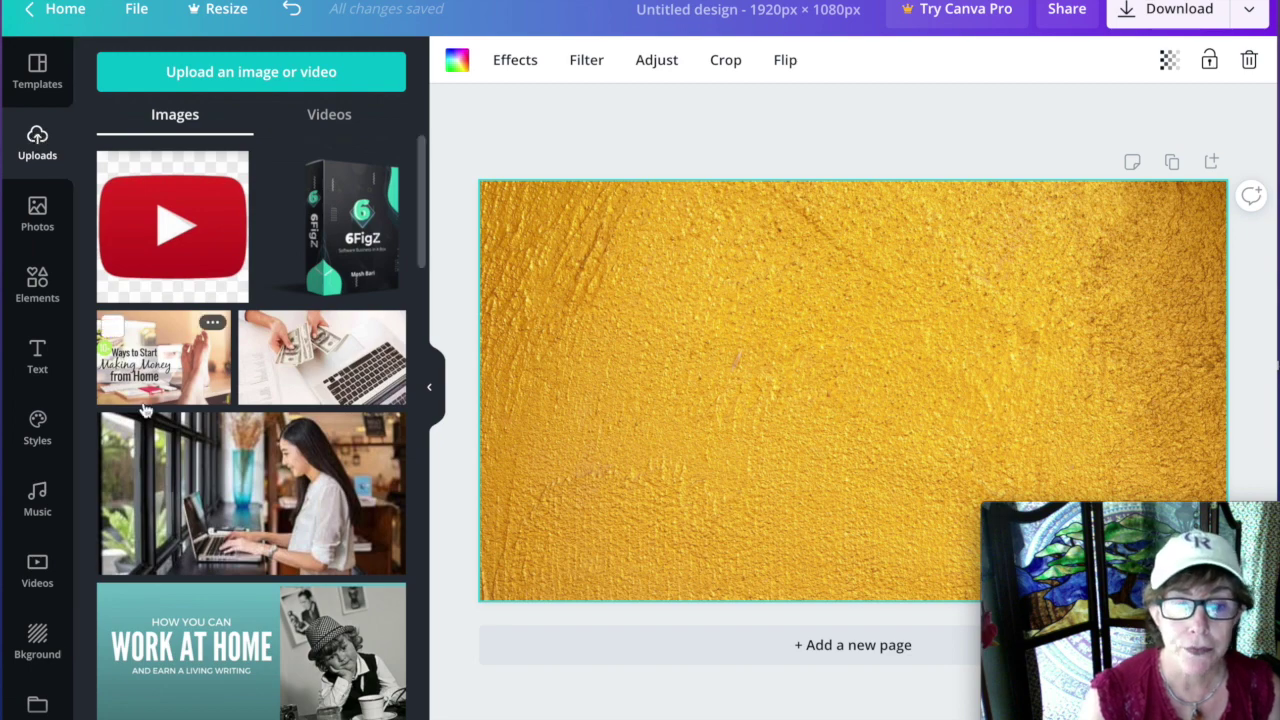
pyautogui.scroll(-6, 145, 410)
pyautogui.scroll(-10, 145, 410)
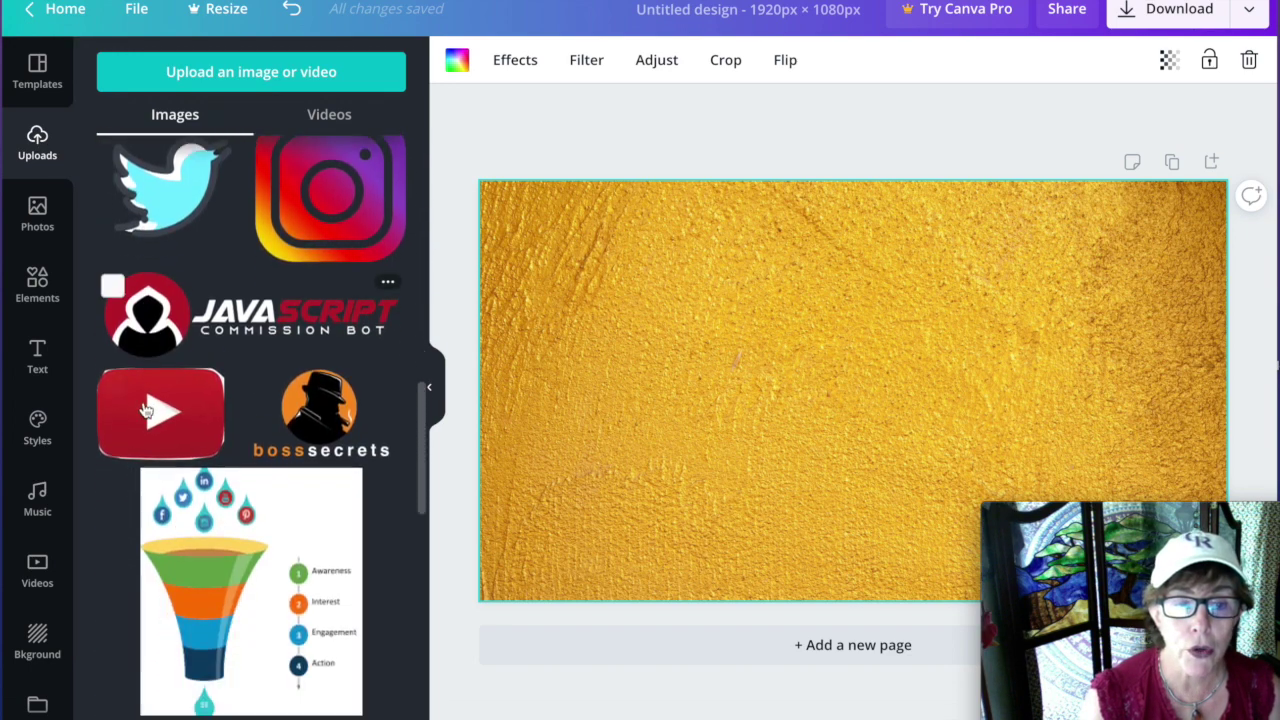
pyautogui.scroll(-1, 145, 410)
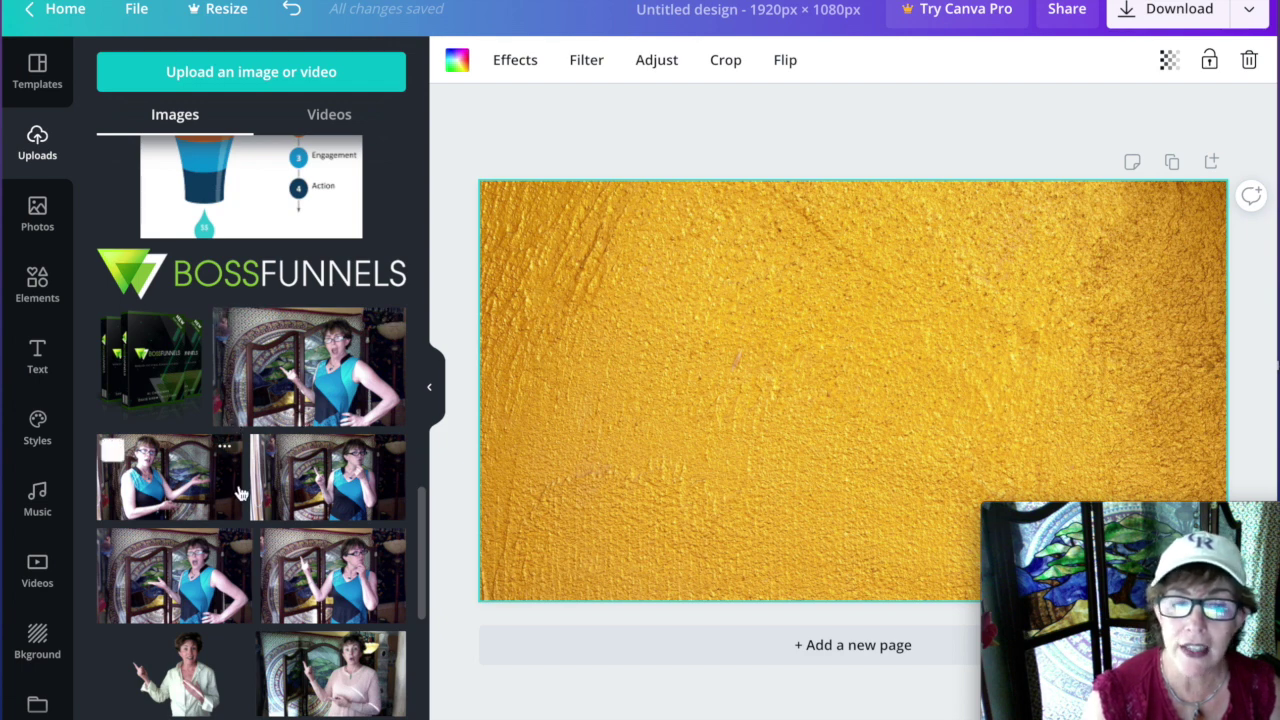
pyautogui.scroll(-3, 240, 492)
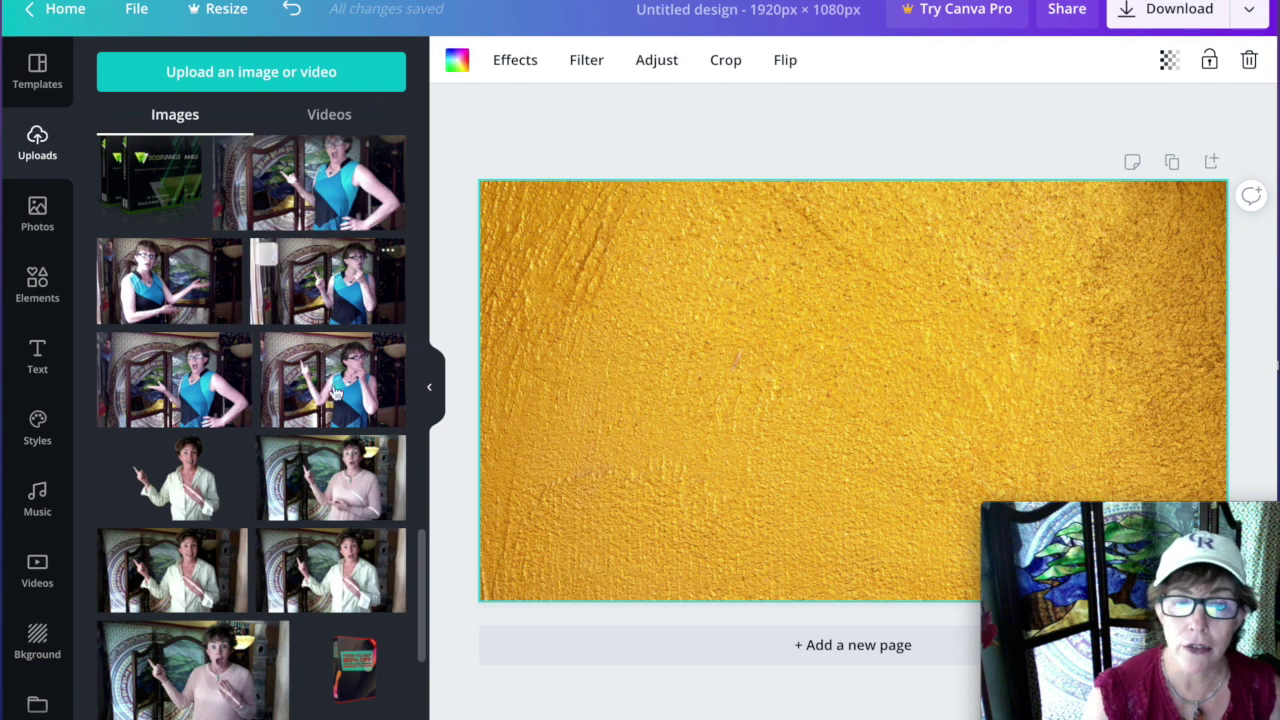
pyautogui.click(174, 498)
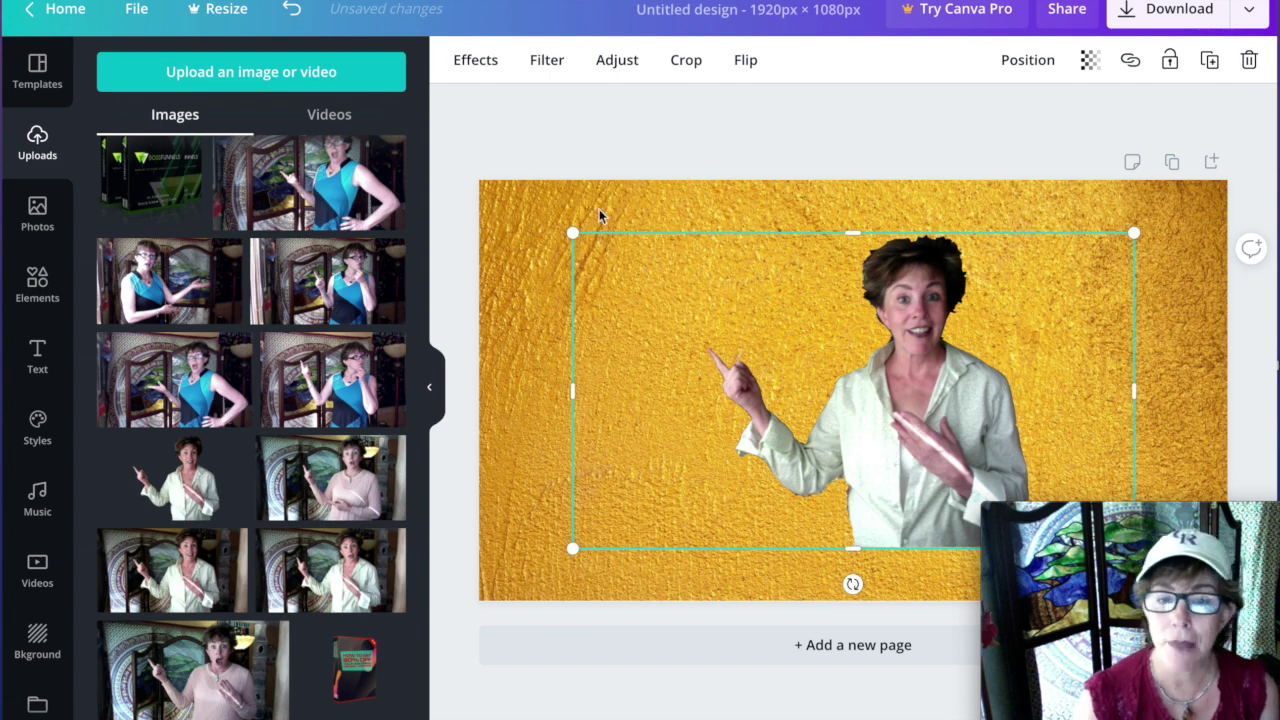
# Shrink the presenter photo and tuck it into the bottom-right corner of the page.
pyautogui.moveTo(568, 234); pyautogui.dragTo(831, 378)
pyautogui.moveTo(986, 446); pyautogui.dragTo(1074, 453)
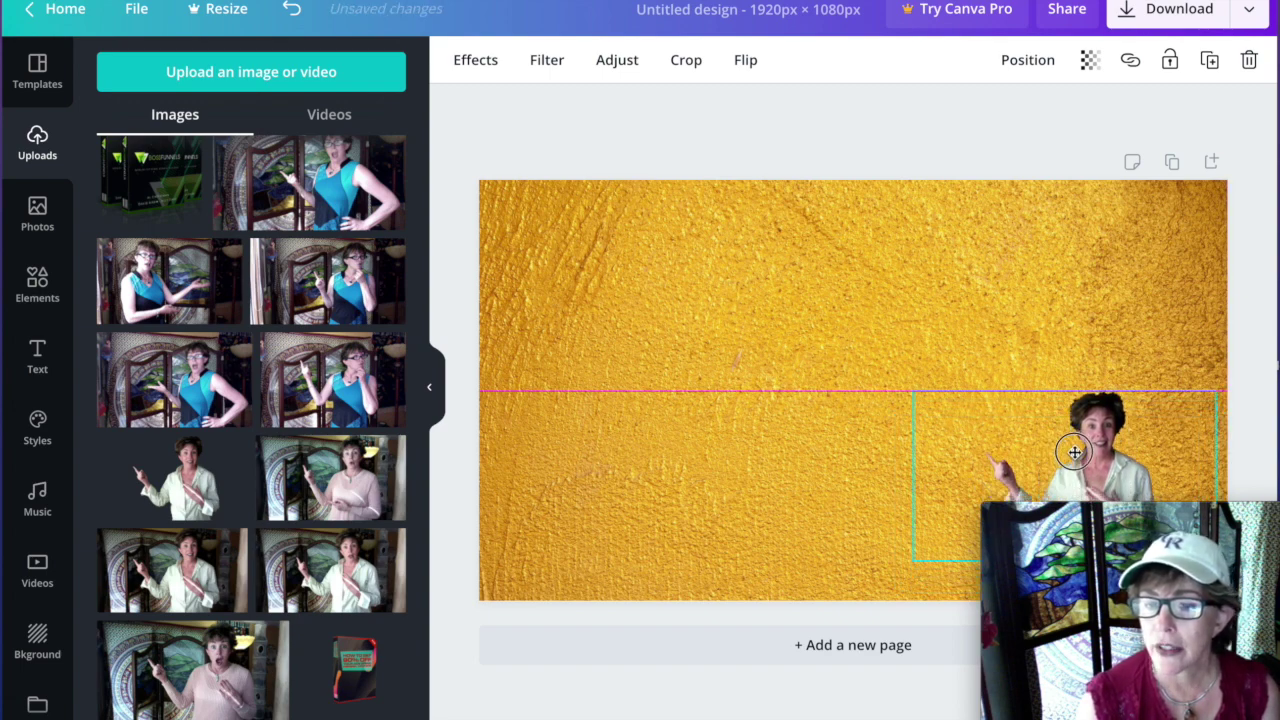
pyautogui.moveTo(1074, 452); pyautogui.dragTo(1043, 455)
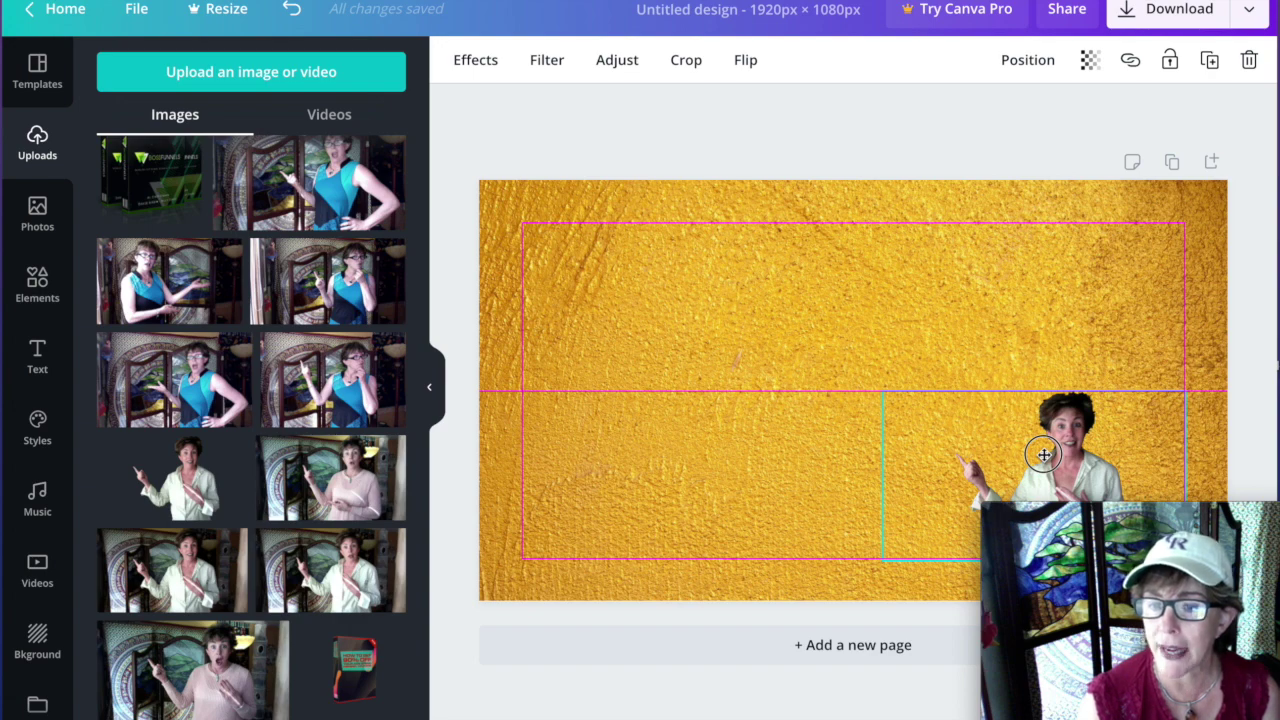
pyautogui.moveTo(1043, 455); pyautogui.dragTo(1043, 456)
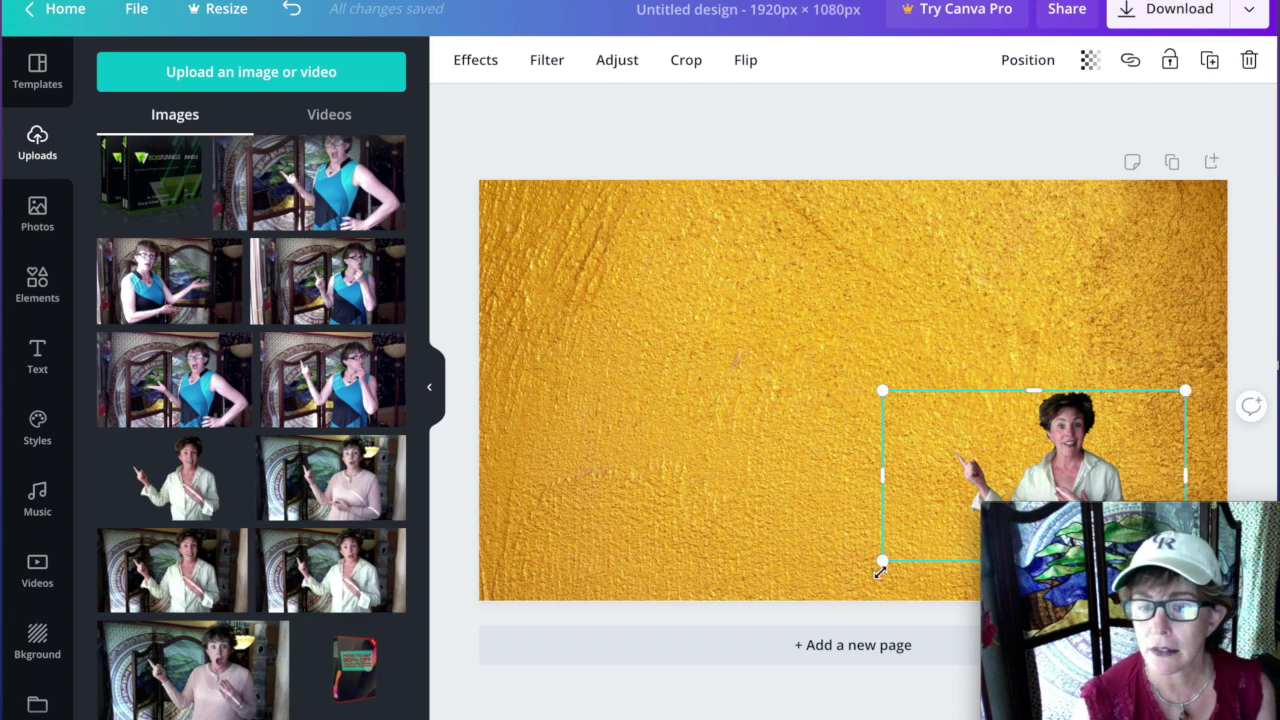
pyautogui.moveTo(882, 563); pyautogui.dragTo(960, 517)
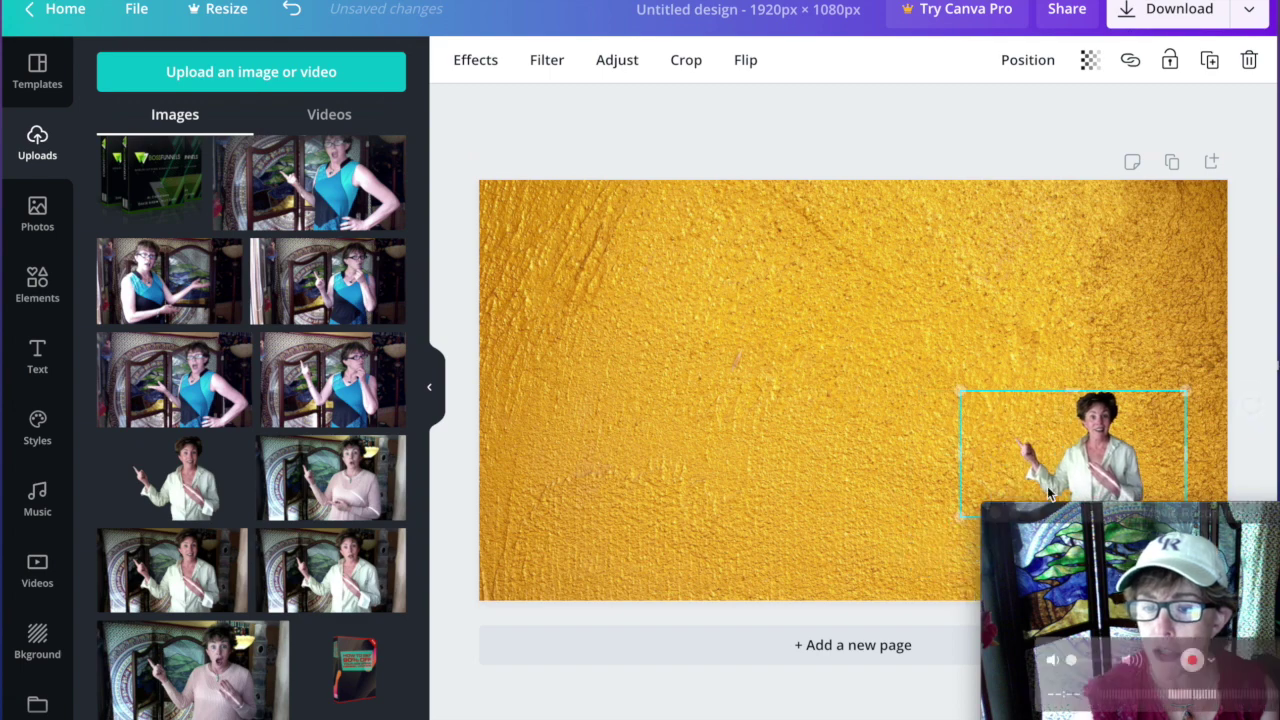
pyautogui.moveTo(1103, 446); pyautogui.dragTo(1134, 502)
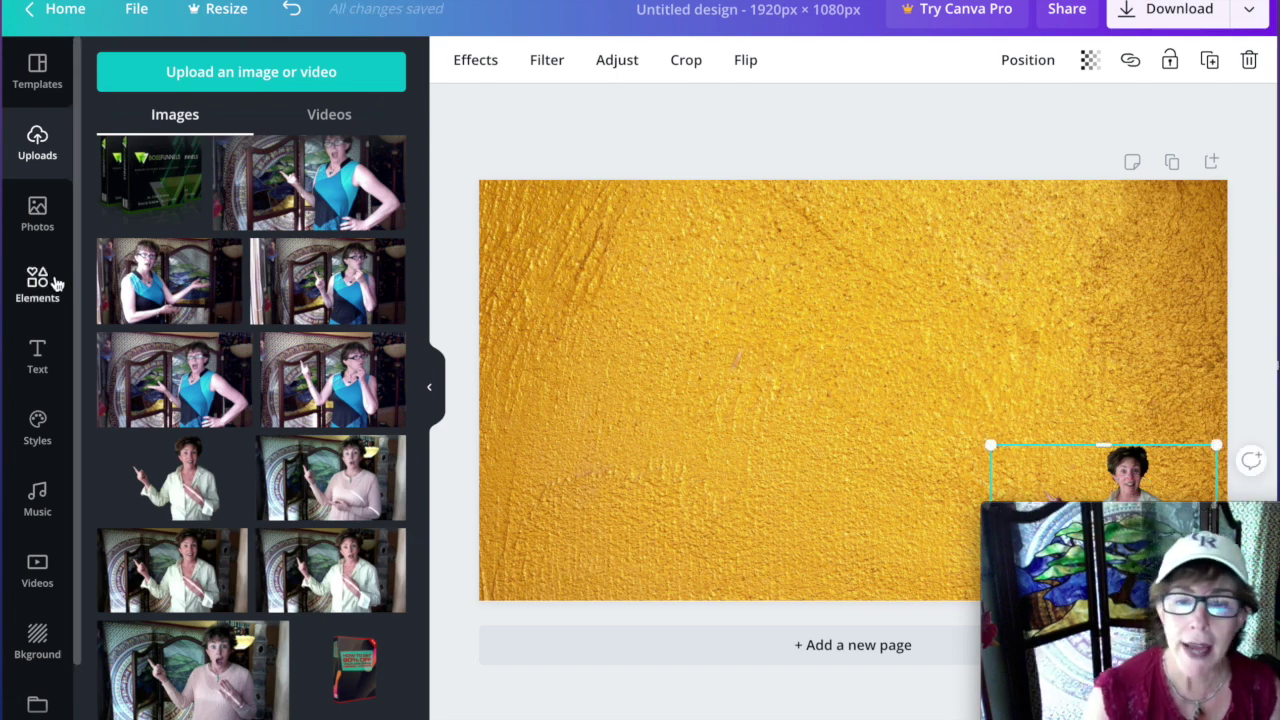
# Place the Blabbermouth Bucks logo on the page, shrink it and move it top-left.
pyautogui.scroll(-5, 270, 362)
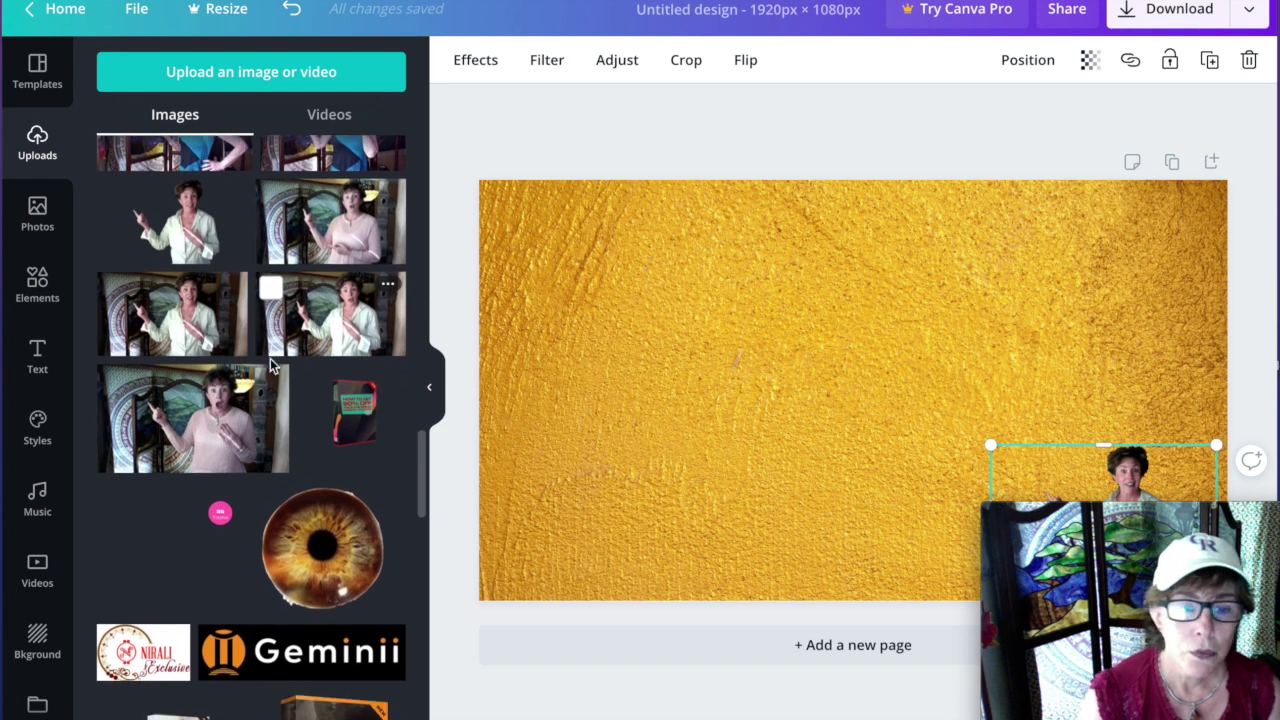
pyautogui.scroll(-1, 270, 366)
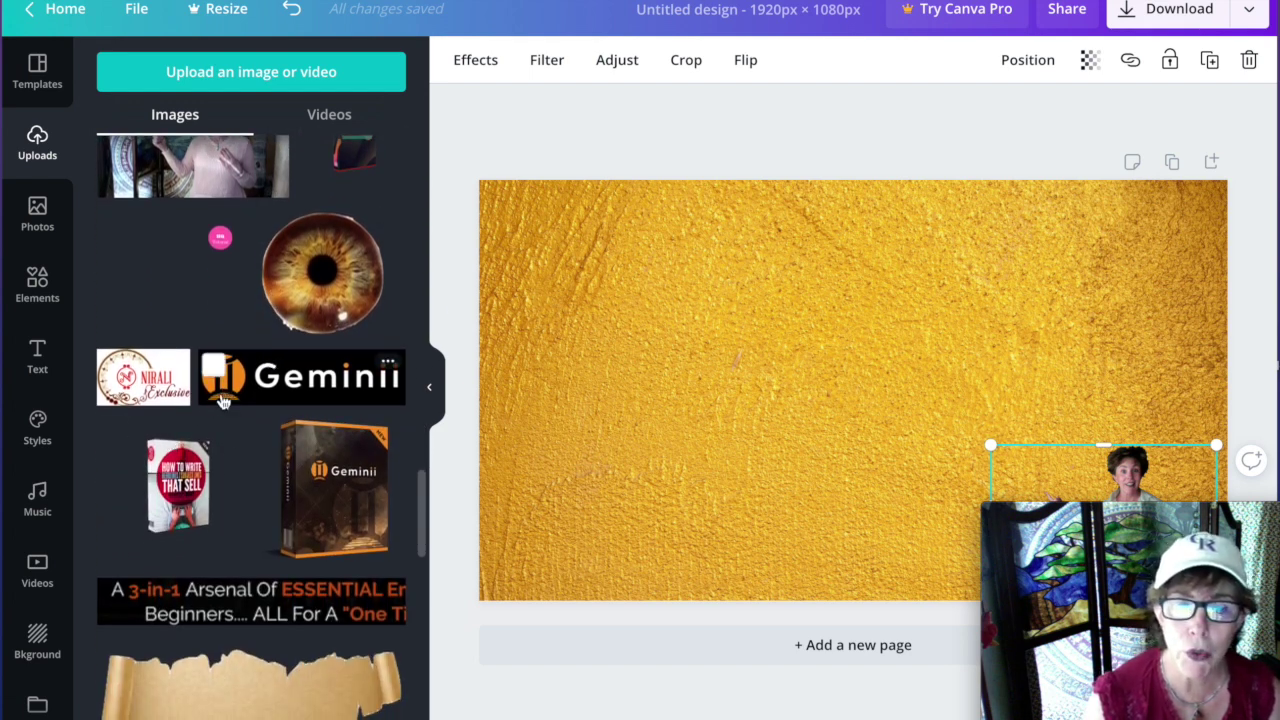
pyautogui.scroll(-5, 229, 451)
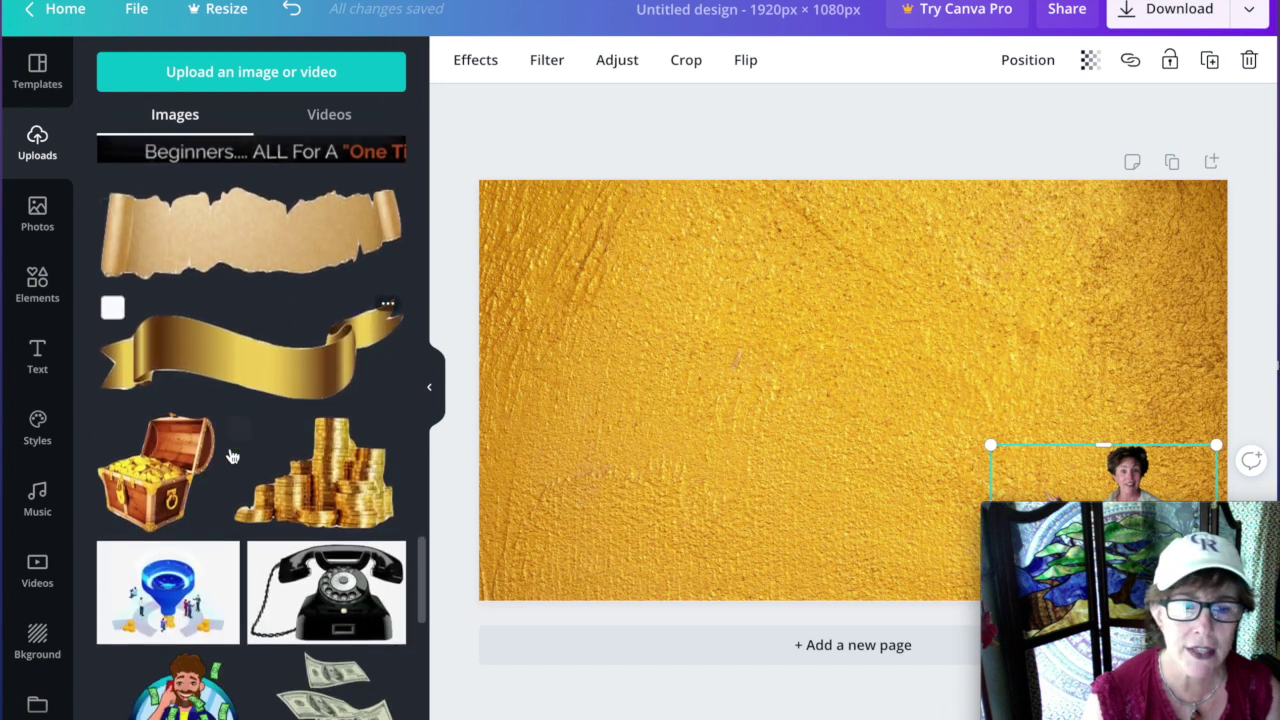
pyautogui.scroll(-3, 229, 456)
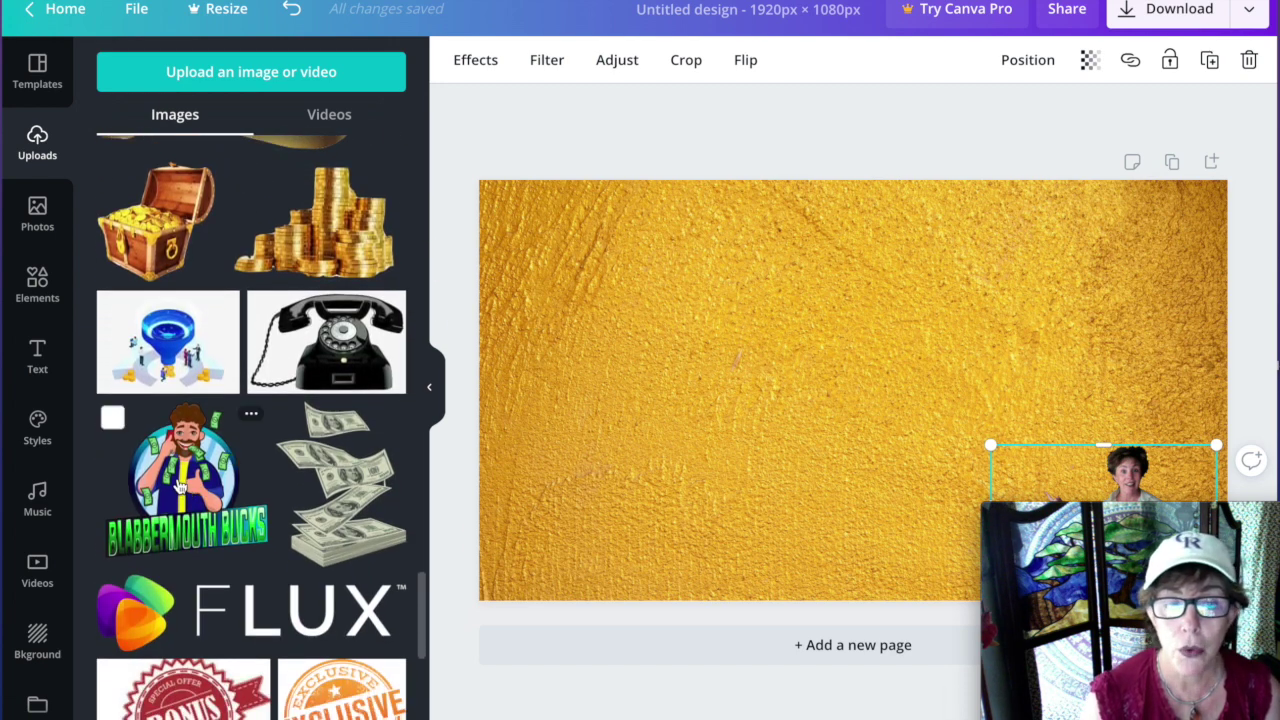
pyautogui.moveTo(180, 487); pyautogui.dragTo(579, 281)
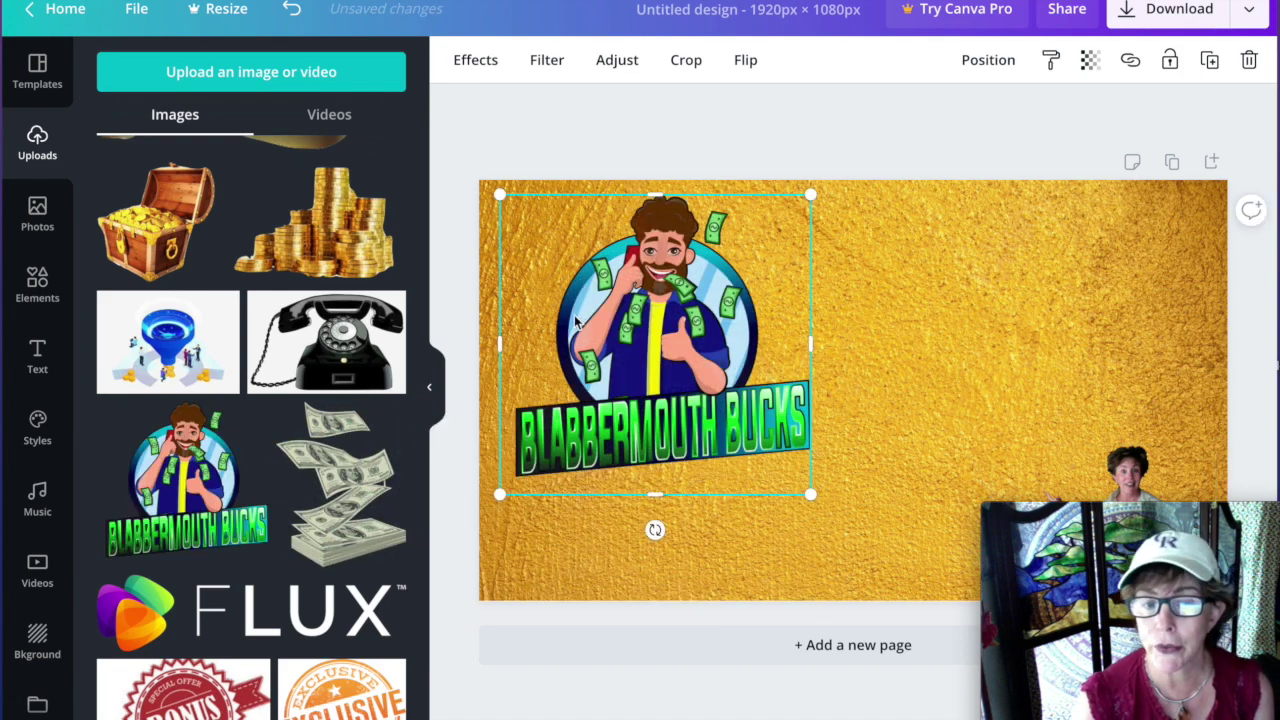
pyautogui.moveTo(810, 194); pyautogui.dragTo(717, 287)
pyautogui.moveTo(627, 407); pyautogui.dragTo(648, 345)
pyautogui.click(568, 547)
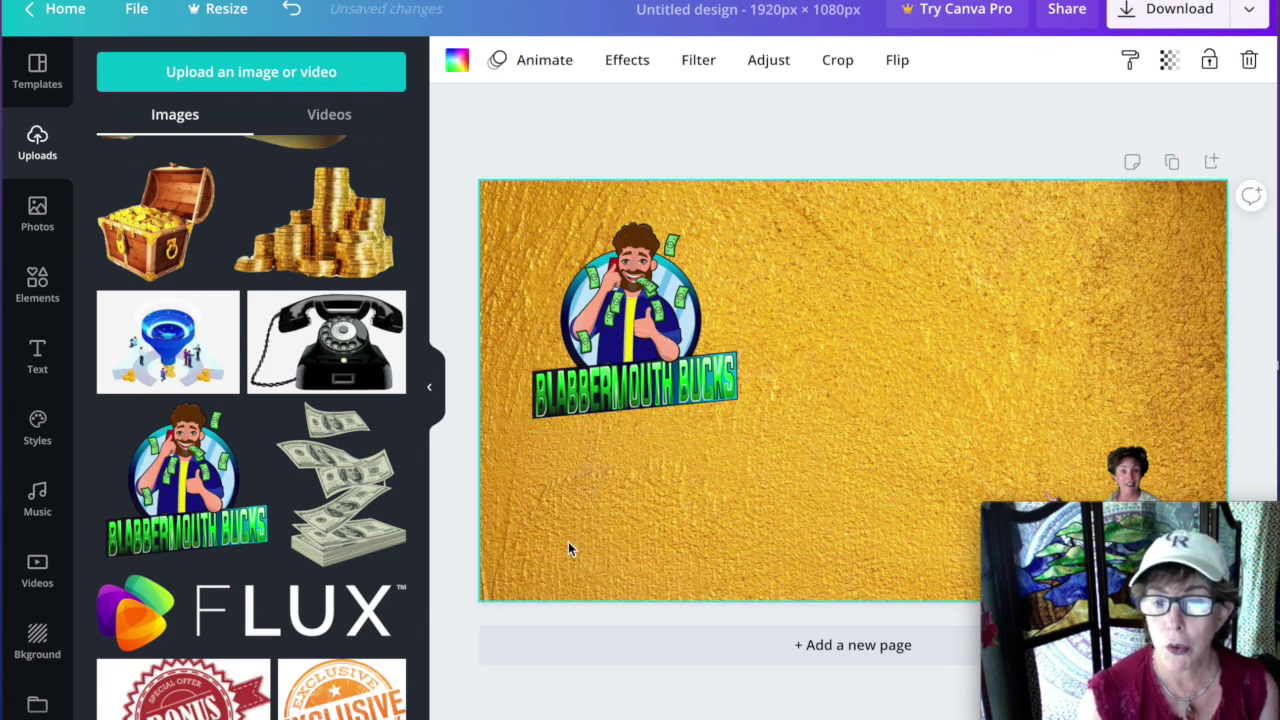
pyautogui.scroll(-3, 295, 485)
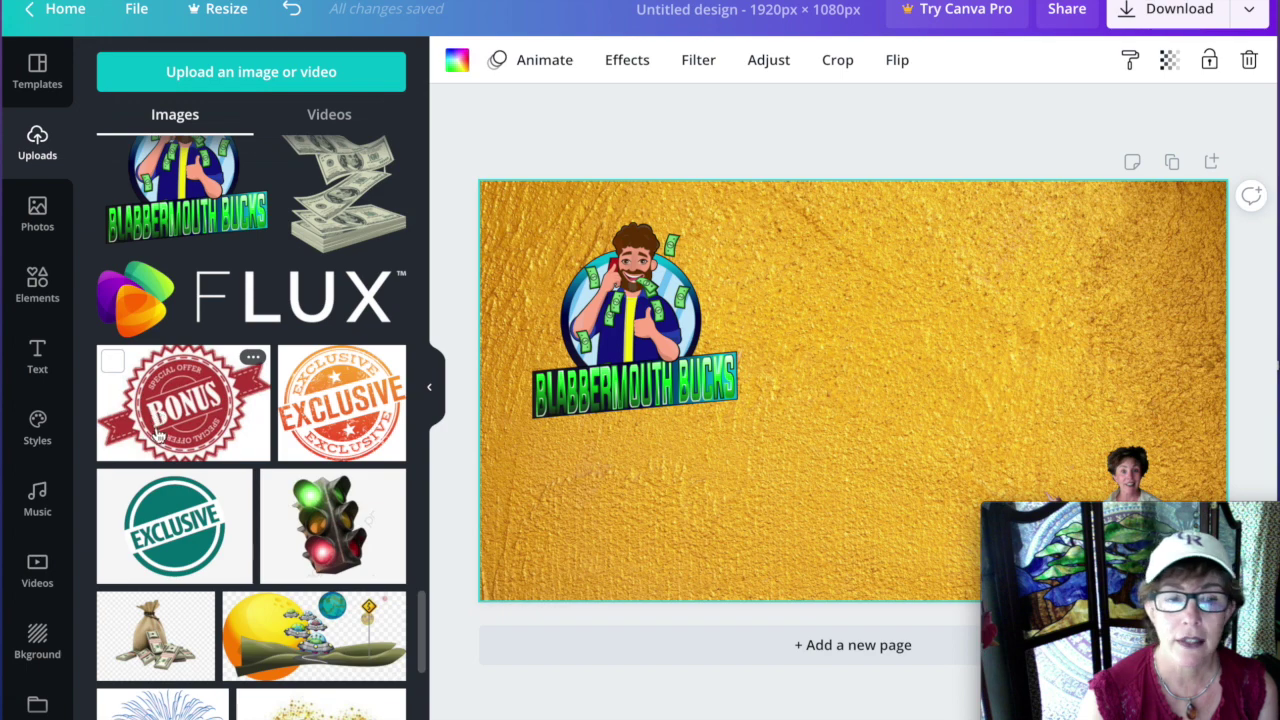
pyautogui.moveTo(157, 428); pyautogui.dragTo(629, 472)
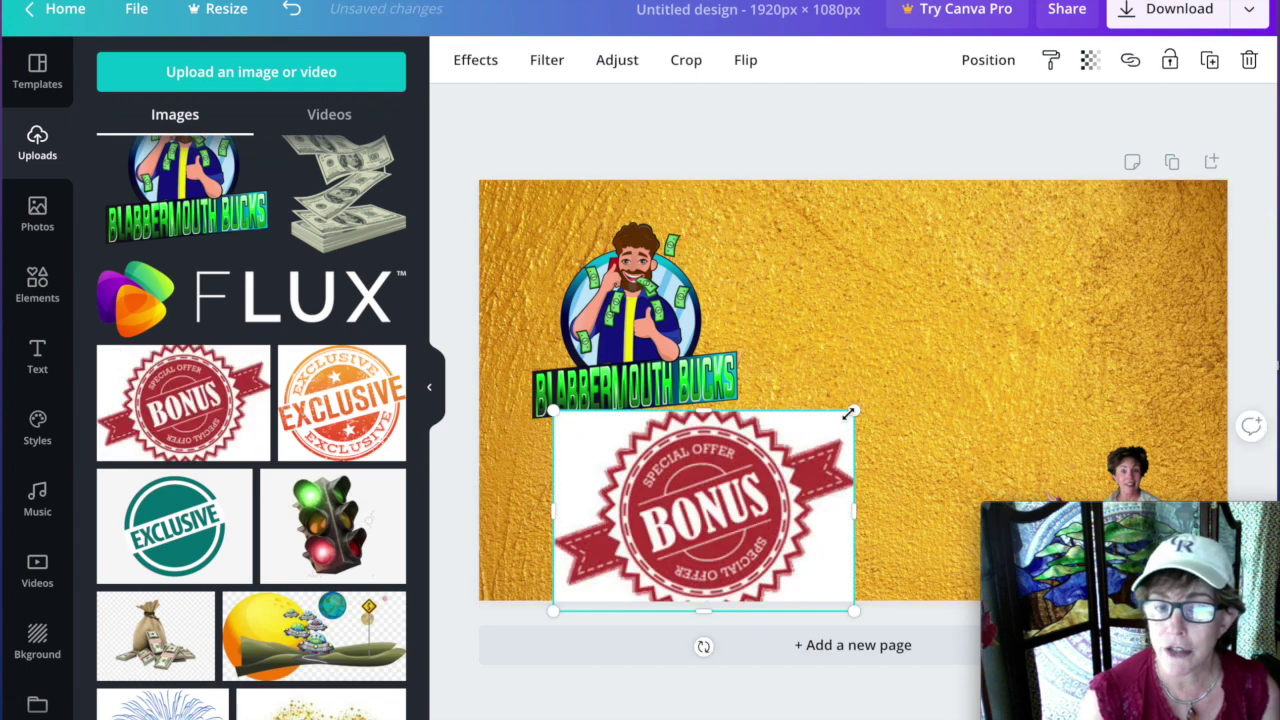
pyautogui.moveTo(848, 413); pyautogui.dragTo(707, 508)
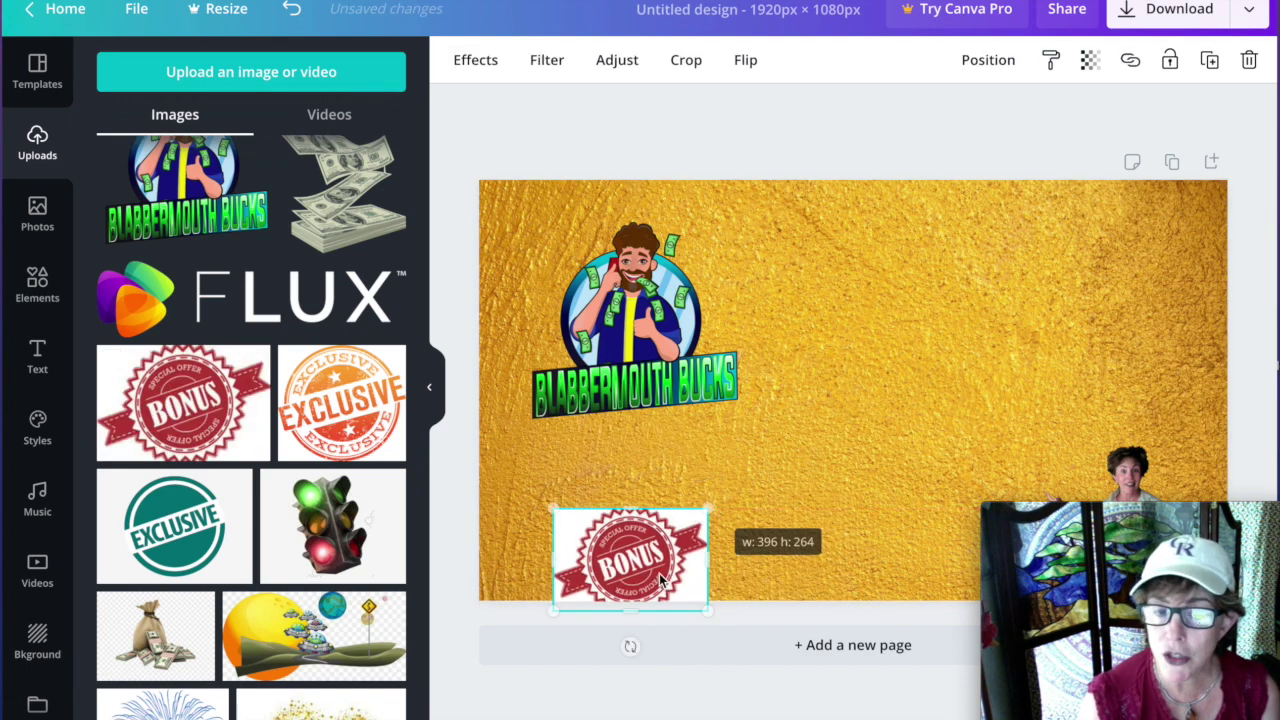
pyautogui.moveTo(661, 578); pyautogui.dragTo(604, 550)
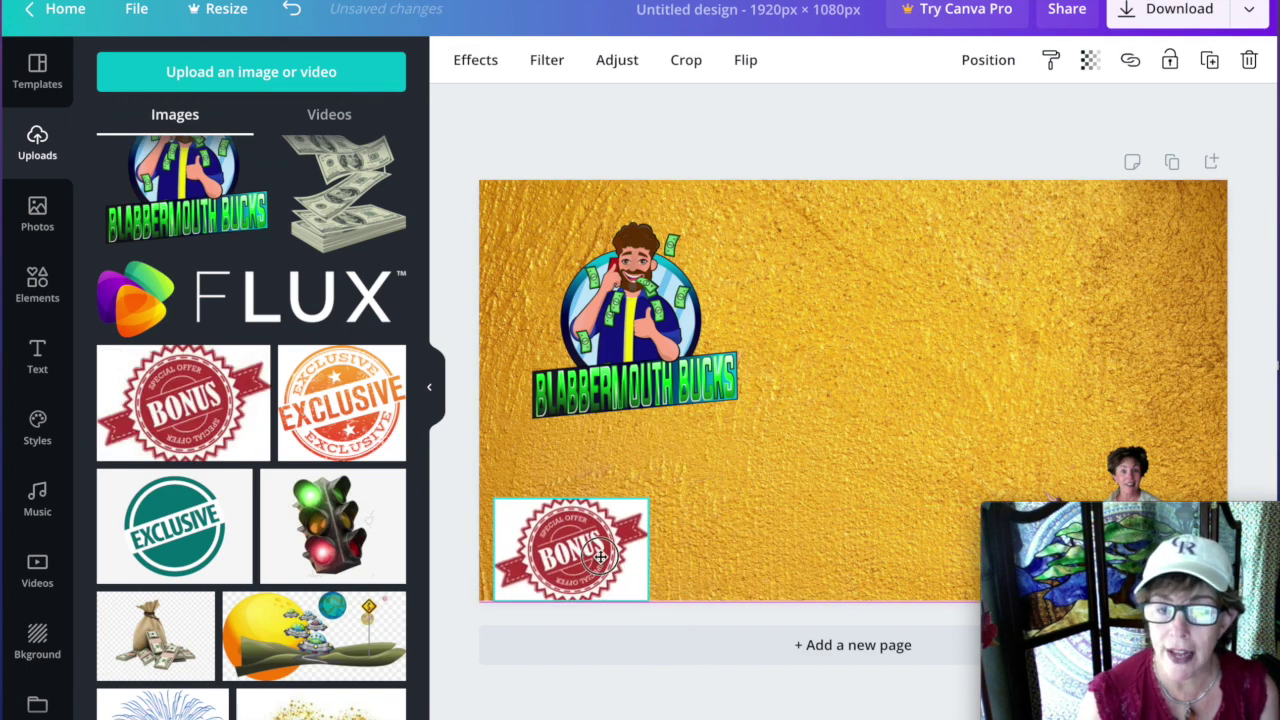
pyautogui.click(832, 544)
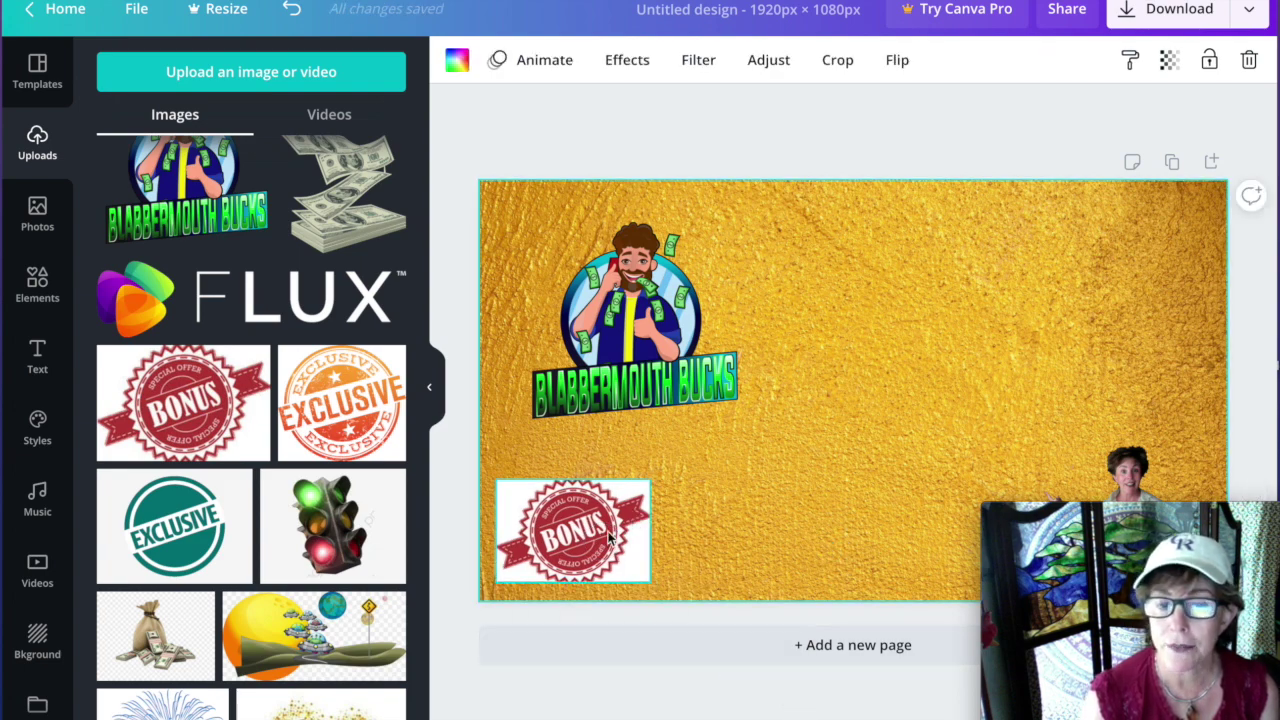
pyautogui.moveTo(576, 538); pyautogui.dragTo(578, 692)
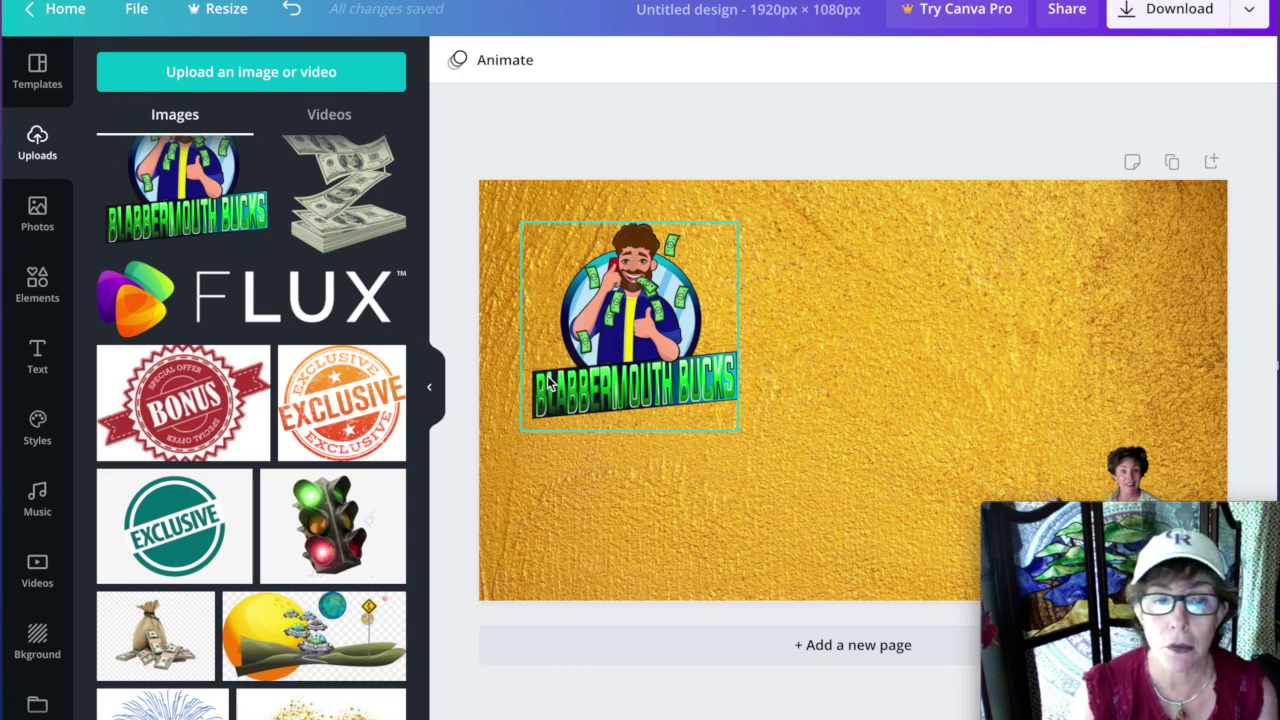
# Drop the flying-dollar-bills image, narrow it and nudge it just below-right of the logo.
pyautogui.scroll(3, 316, 447)
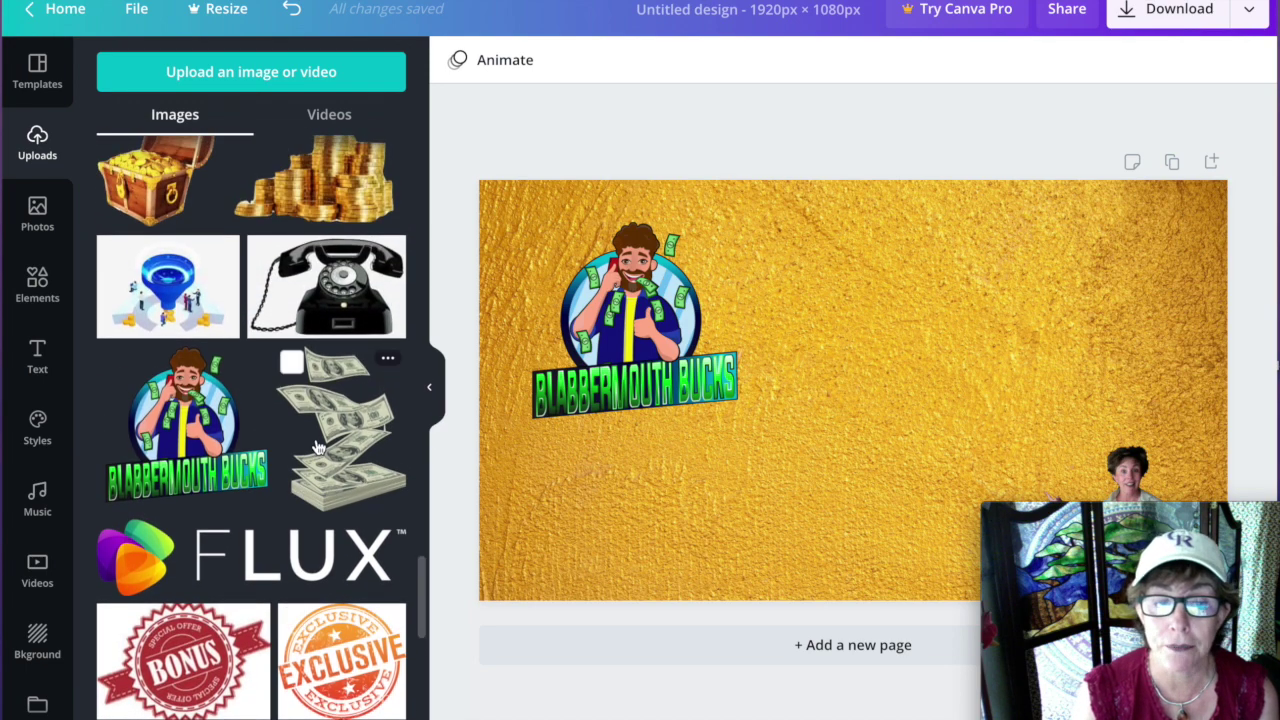
pyautogui.moveTo(325, 445); pyautogui.dragTo(506, 455)
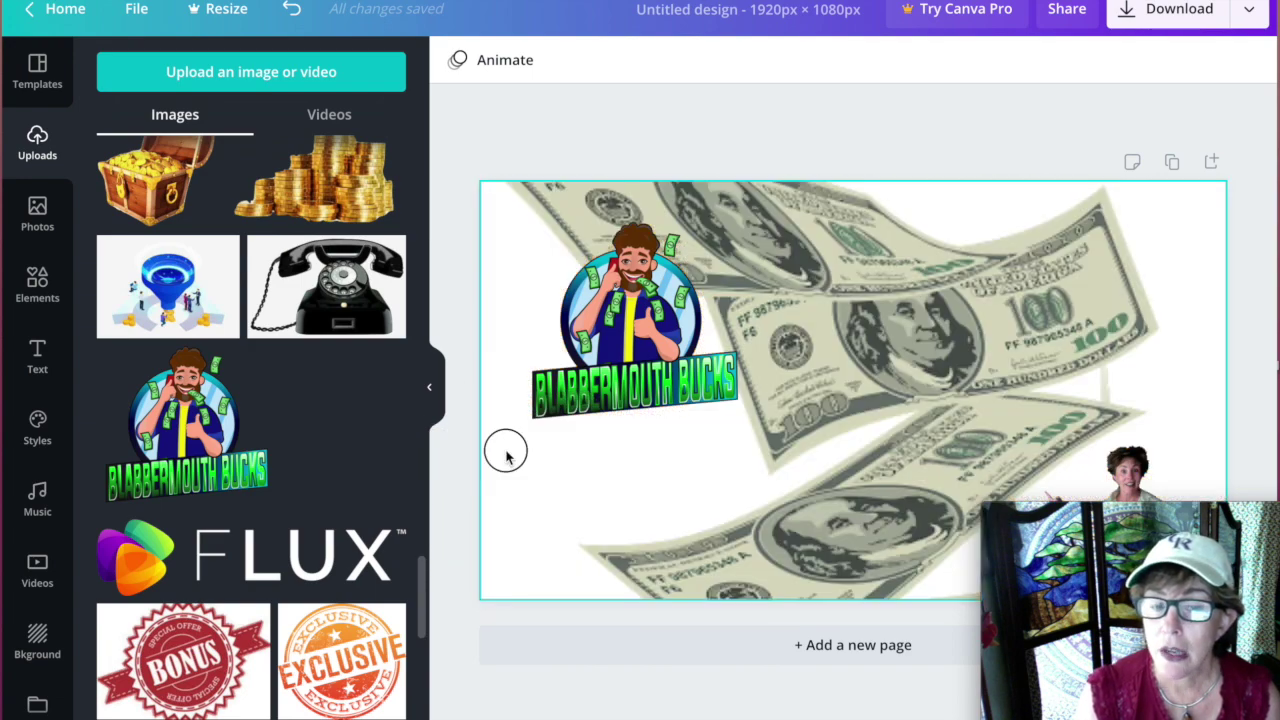
pyautogui.moveTo(506, 455); pyautogui.dragTo(800, 436)
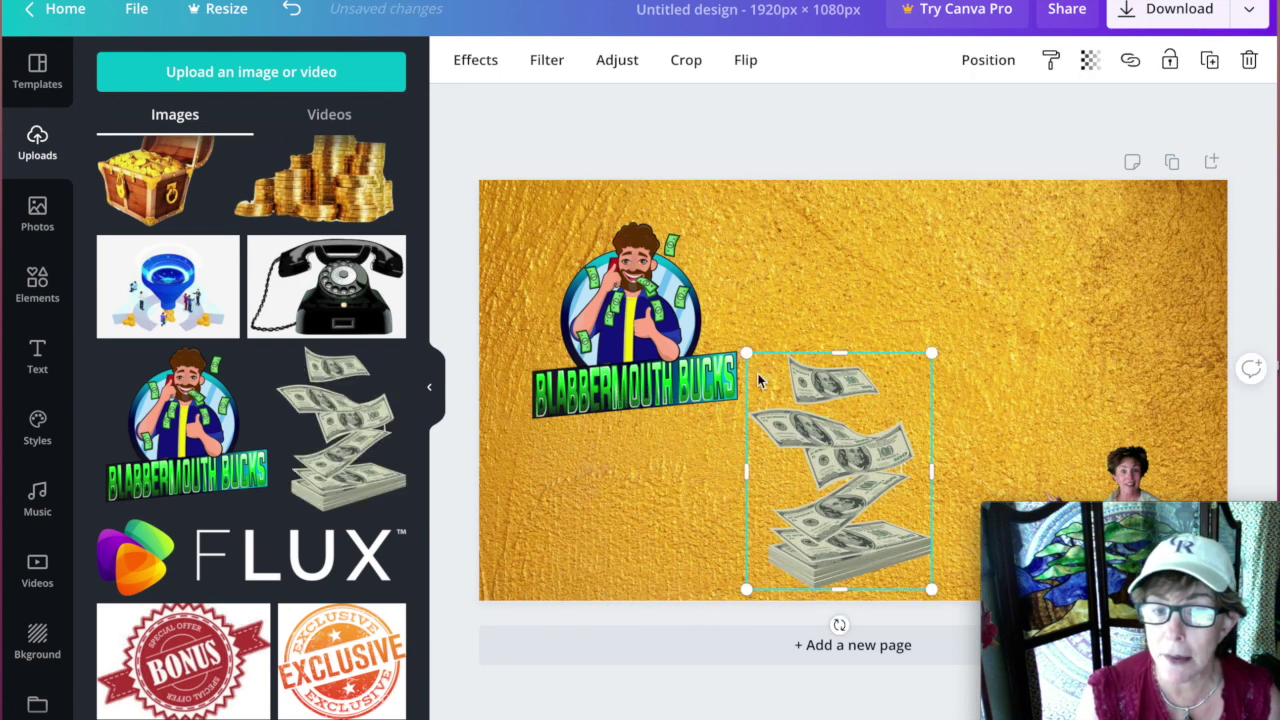
pyautogui.moveTo(750, 356); pyautogui.dragTo(776, 390)
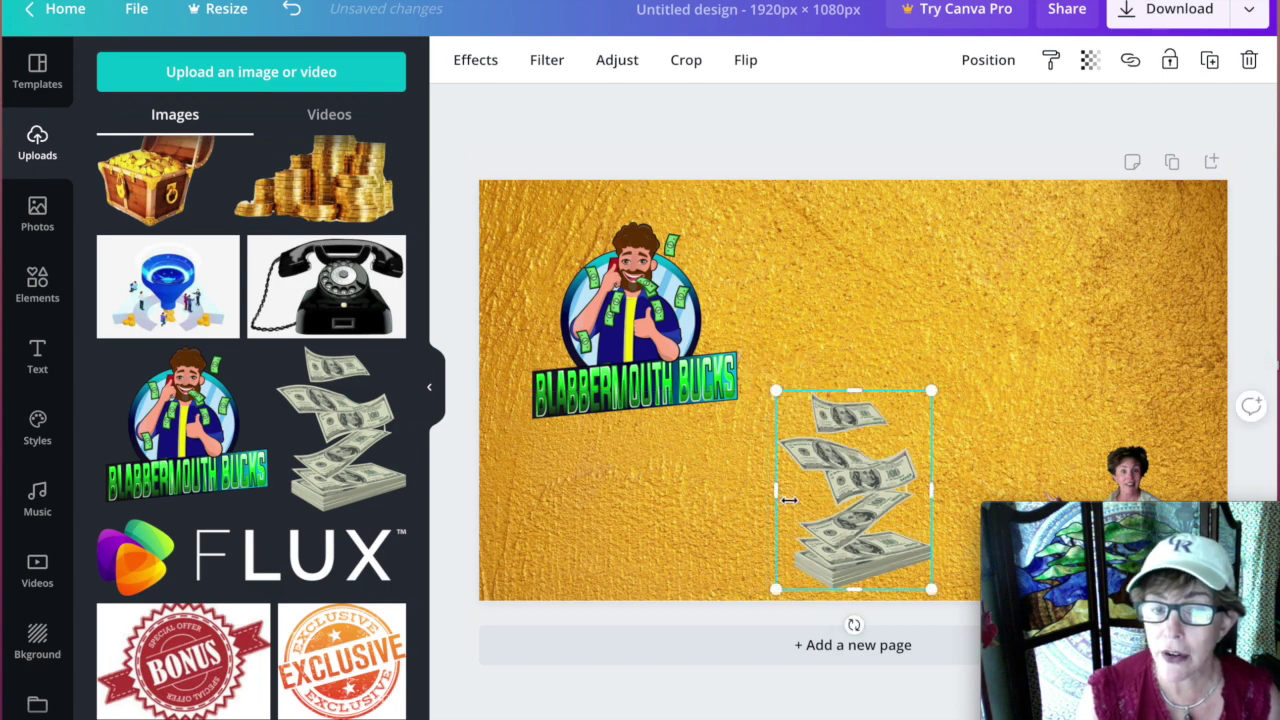
pyautogui.moveTo(870, 538); pyautogui.dragTo(832, 535)
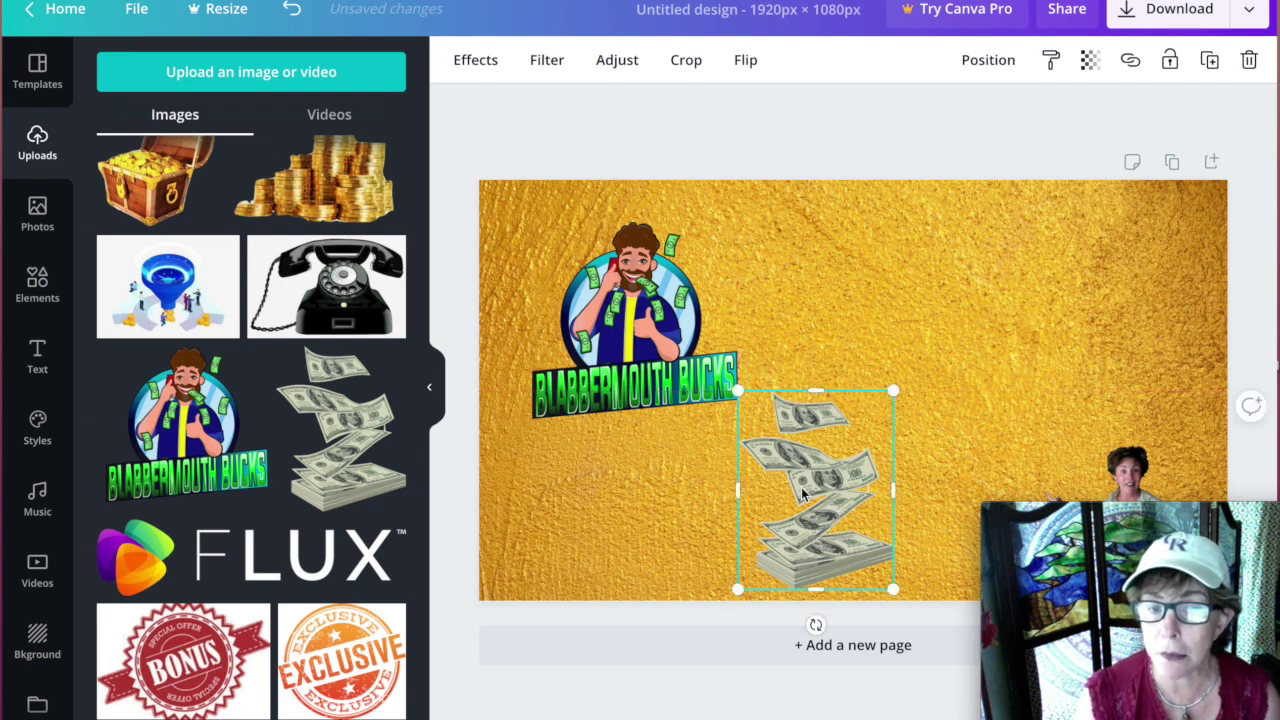
pyautogui.moveTo(802, 489); pyautogui.dragTo(801, 488)
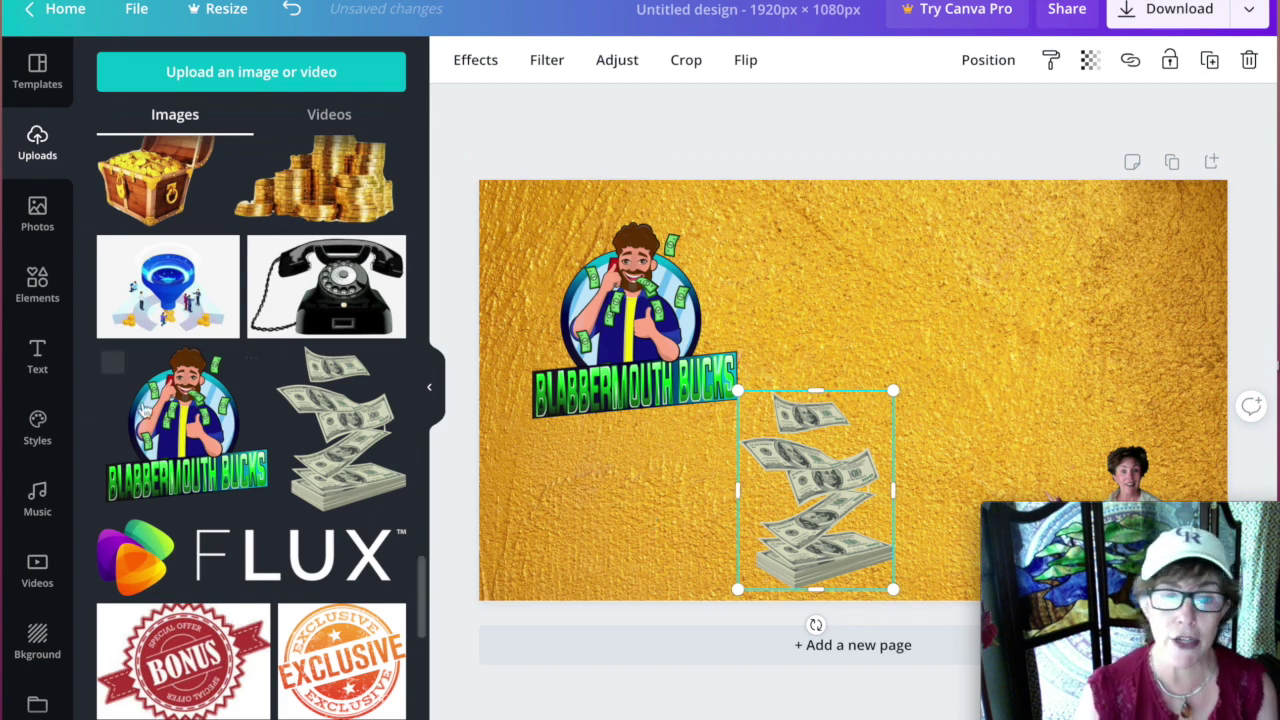
pyautogui.click(40, 285)
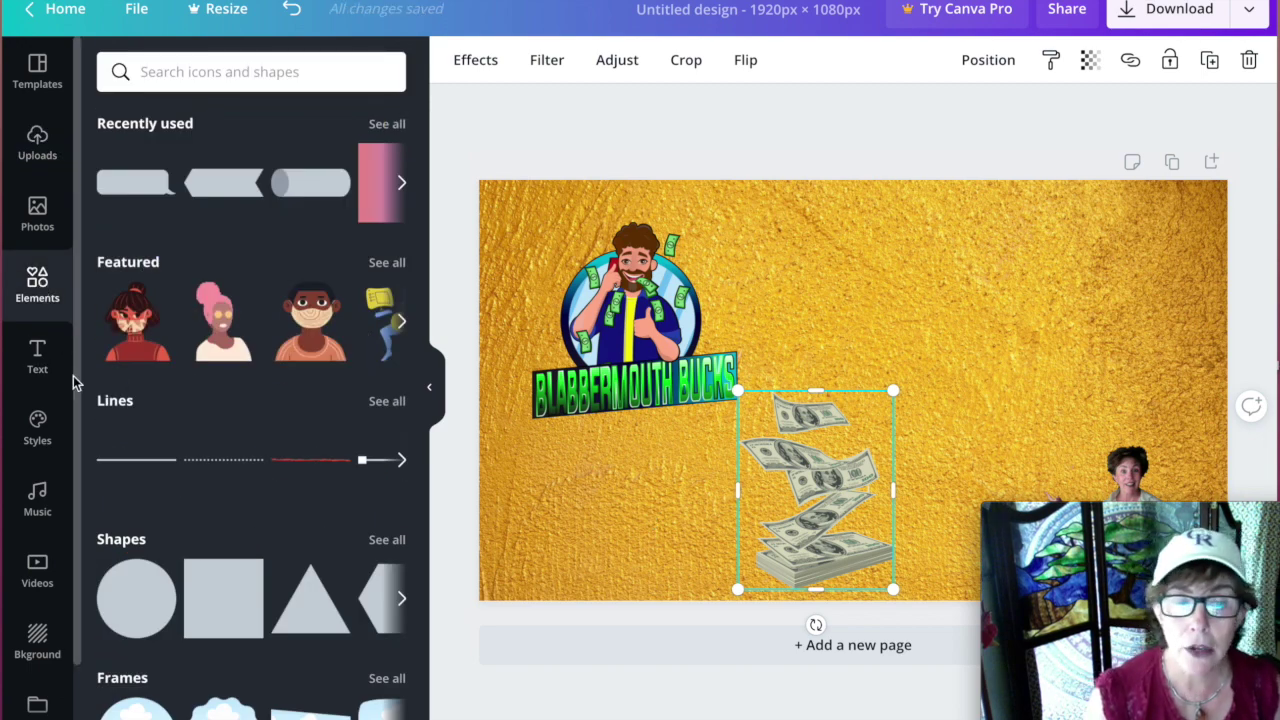
# Drag the grey 3D box shape from Shapes onto the upper right of the thumbnail.
pyautogui.scroll(-1, 72, 375)
pyautogui.moveTo(155, 436)
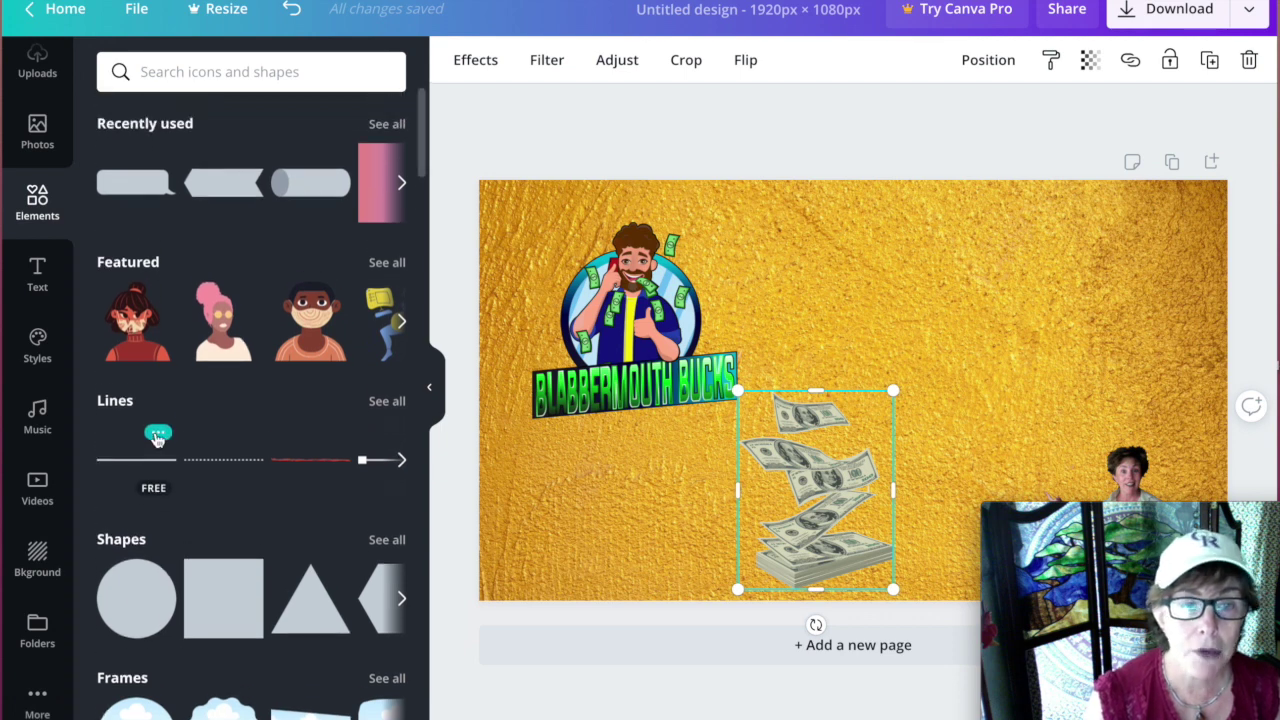
pyautogui.click(143, 540)
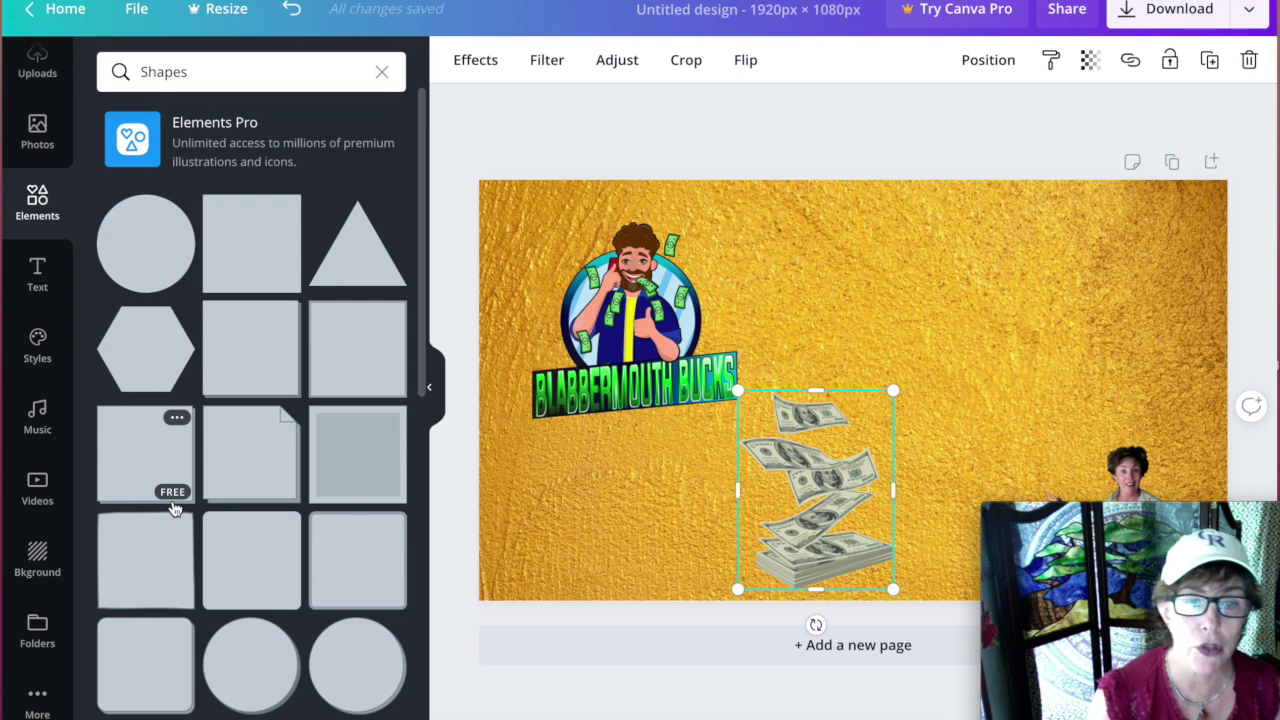
pyautogui.scroll(-5, 171, 508)
pyautogui.scroll(-10, 172, 508)
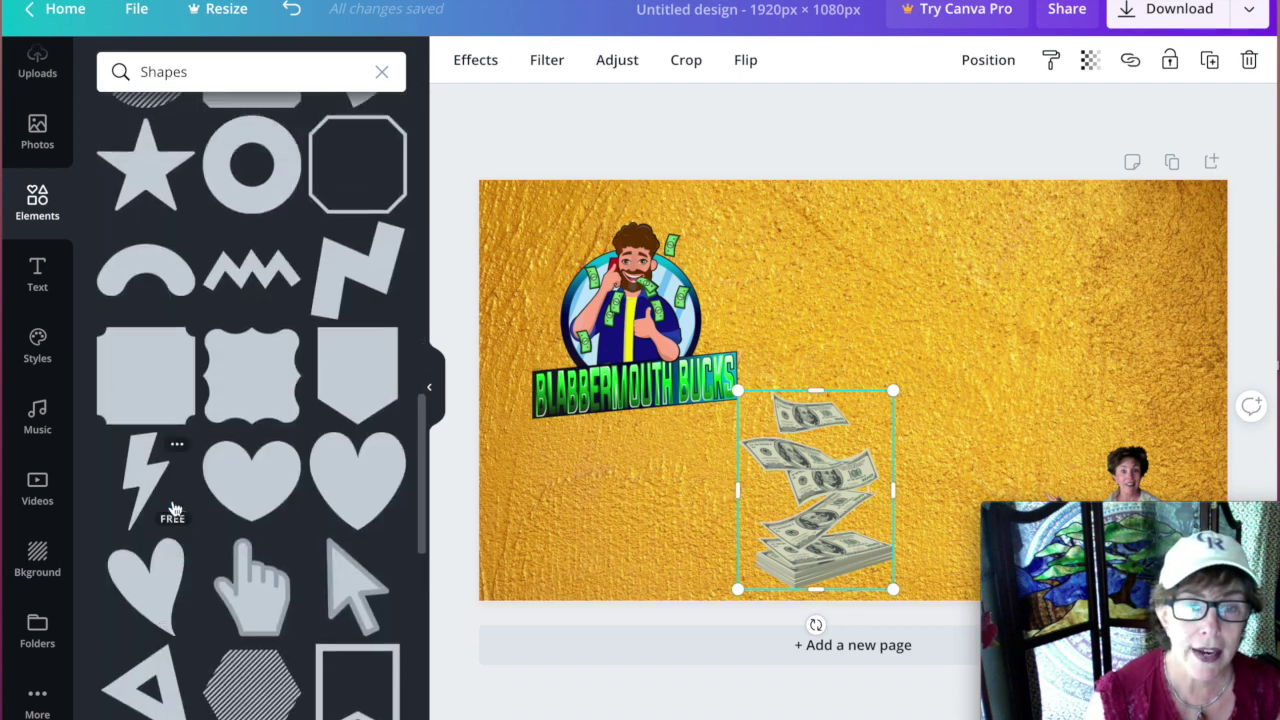
pyautogui.scroll(-5, 172, 508)
pyautogui.scroll(-8, 172, 508)
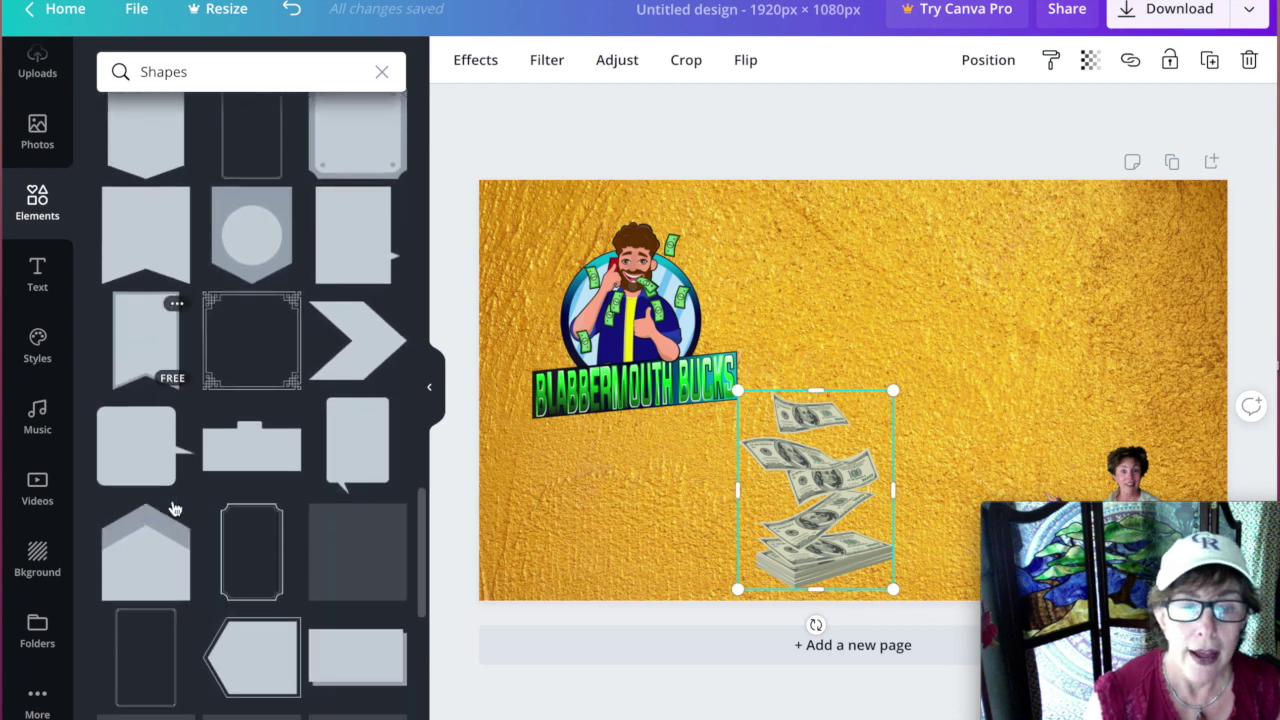
pyautogui.scroll(-5, 172, 508)
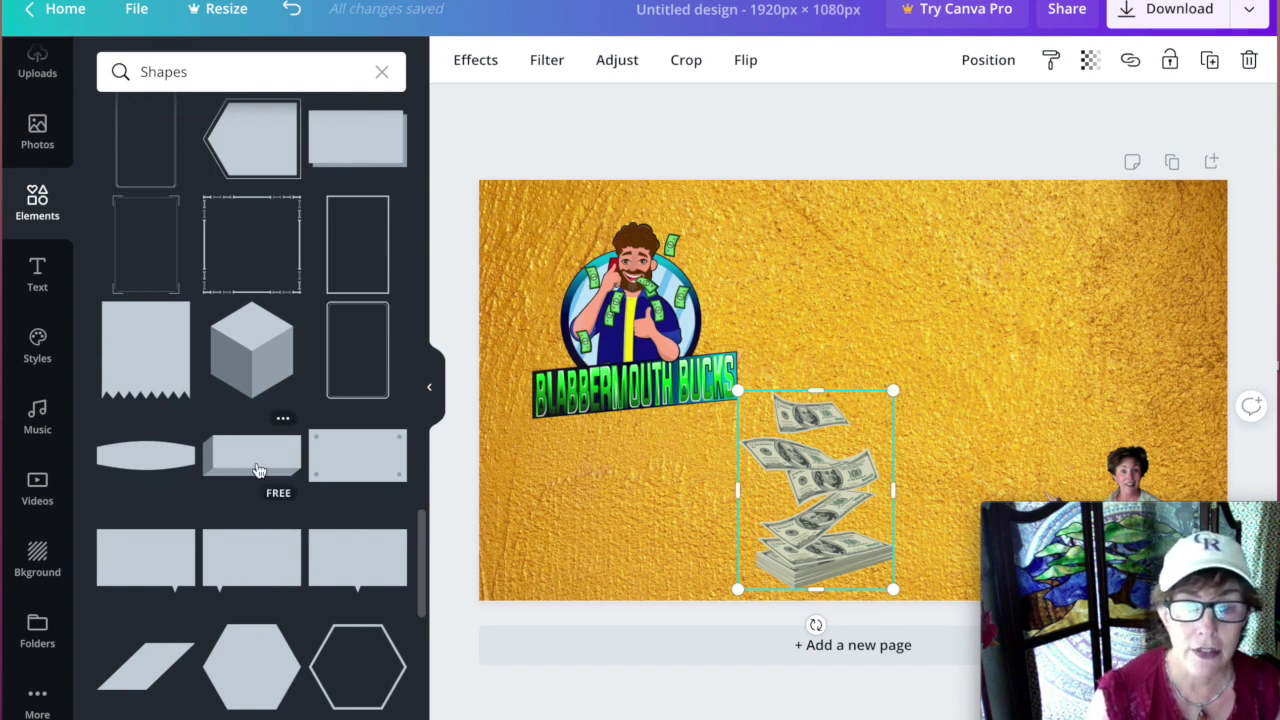
pyautogui.moveTo(257, 466); pyautogui.dragTo(829, 262)
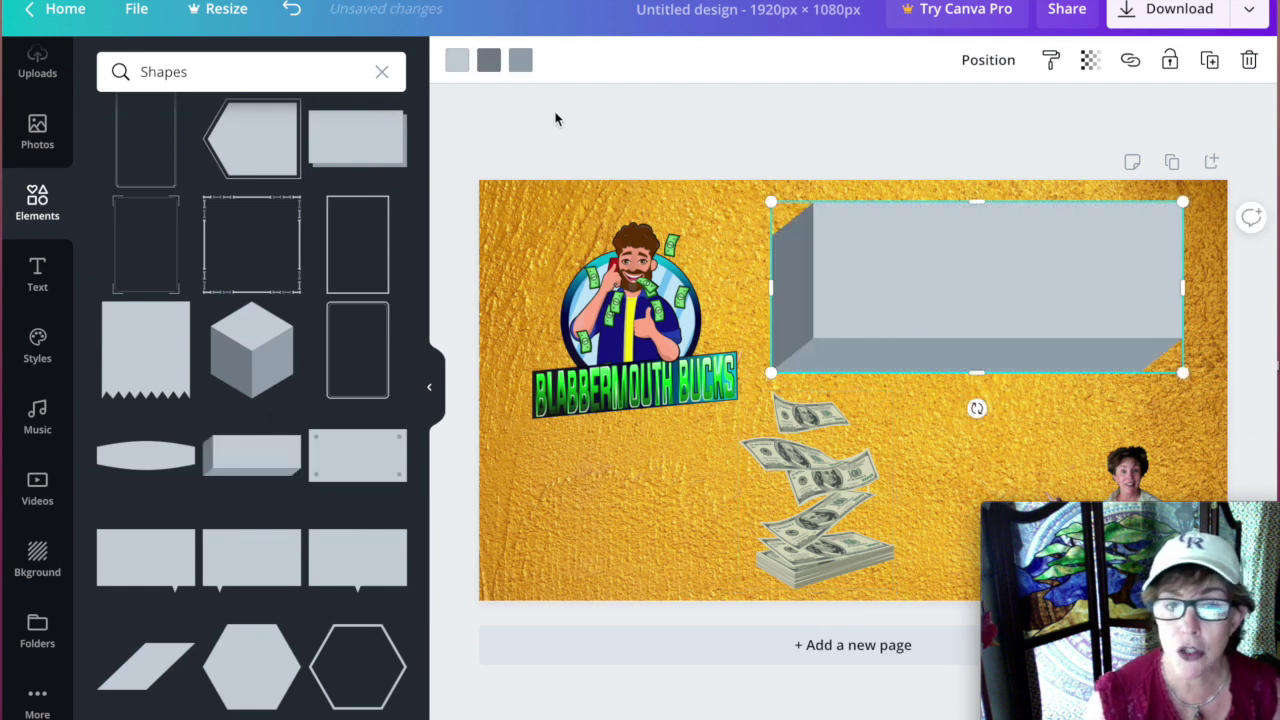
pyautogui.click(460, 62)
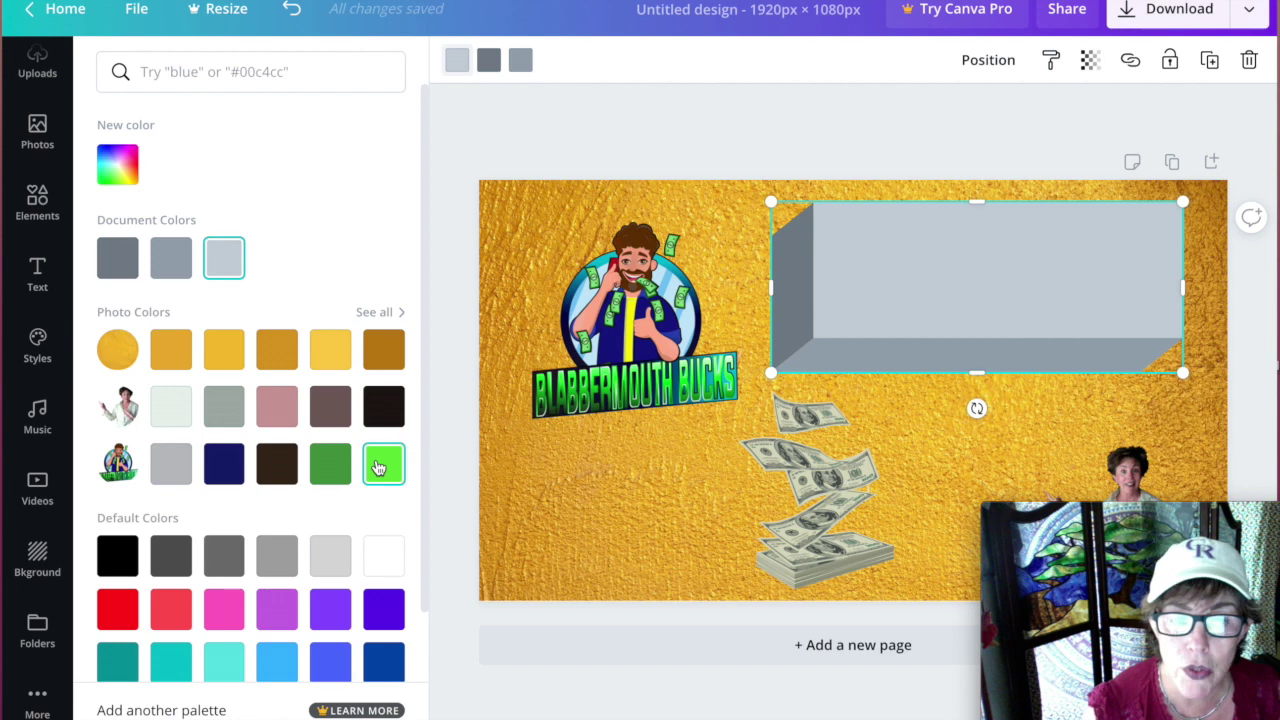
# Colour the 3D box's front face navy after trying bright and dark green.
pyautogui.click(214, 474)
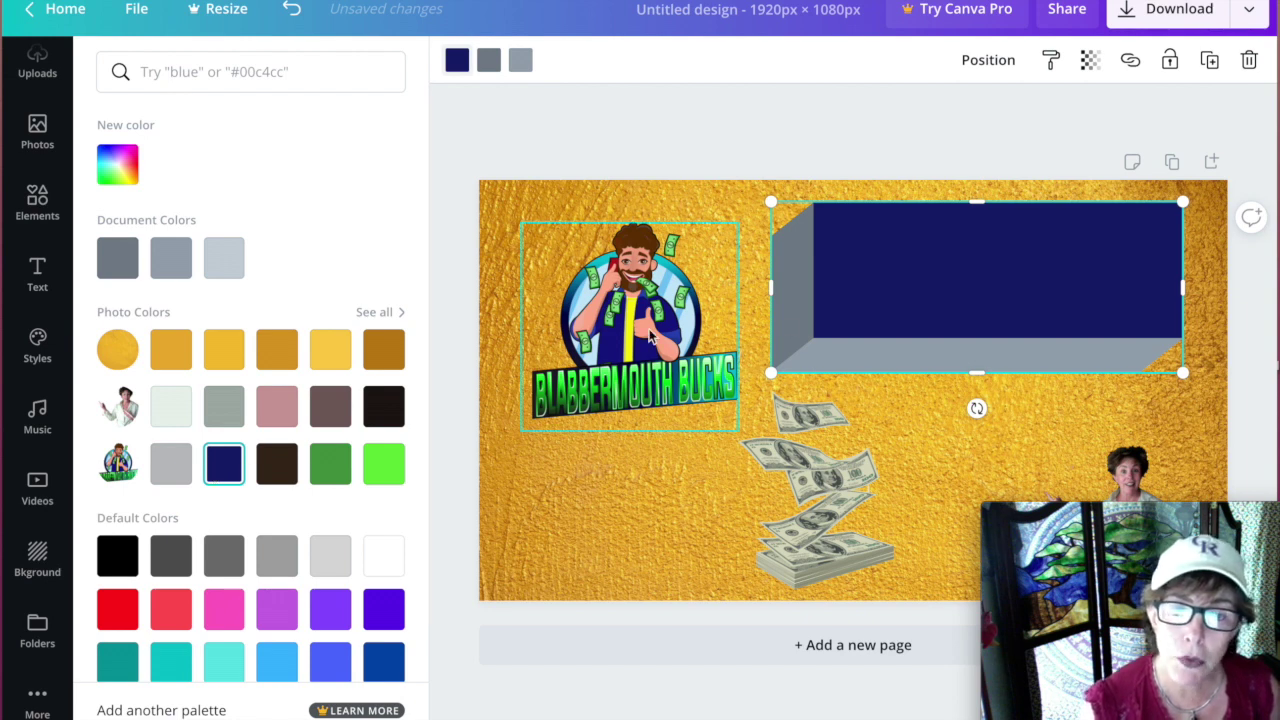
pyautogui.click(383, 465)
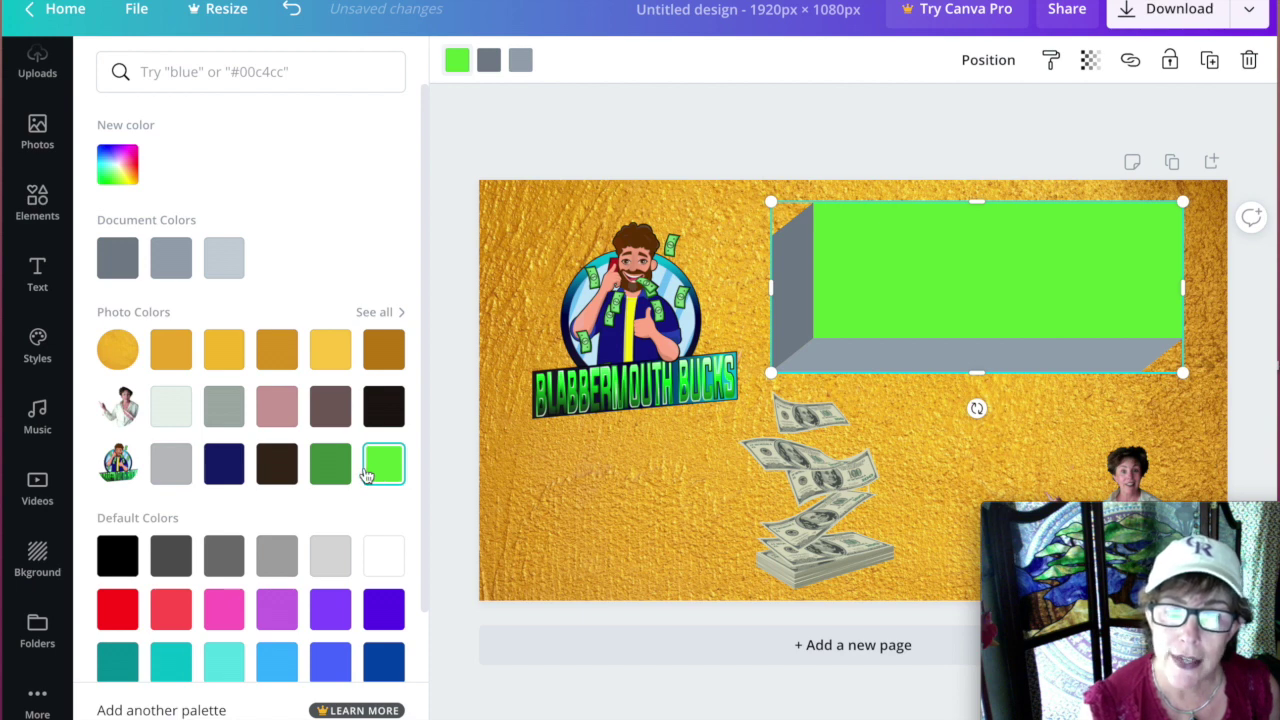
pyautogui.click(332, 468)
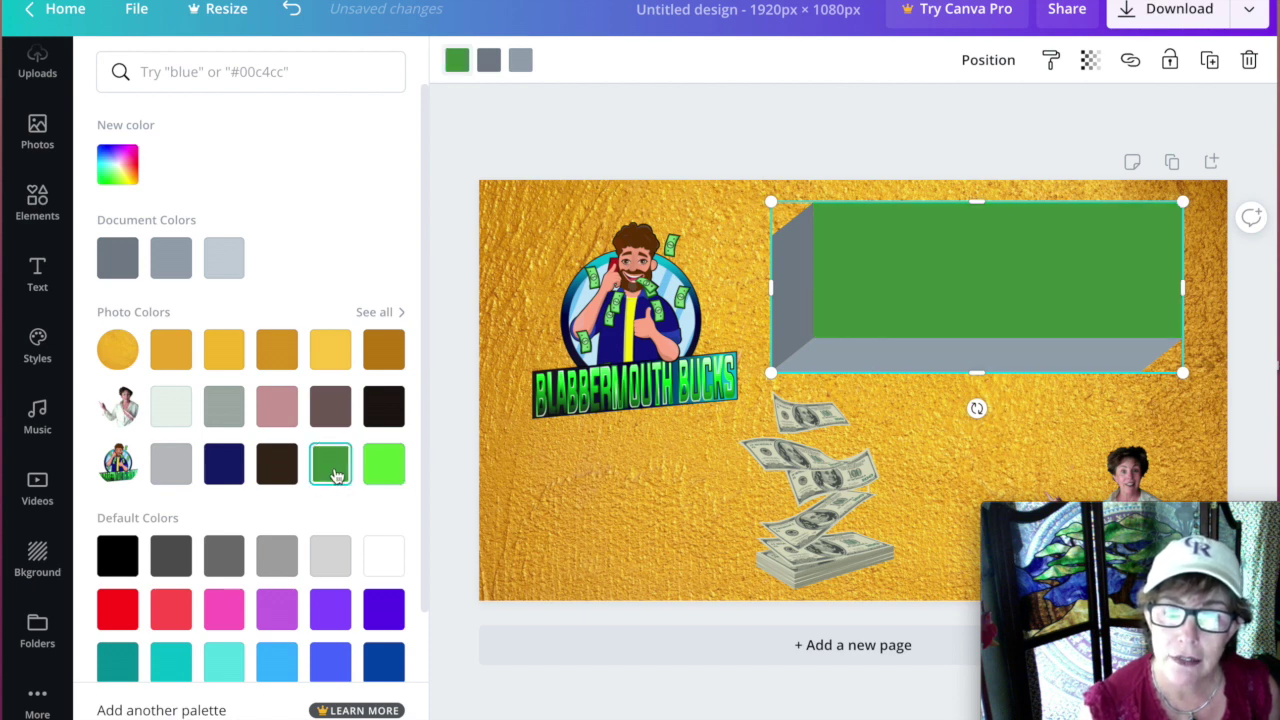
pyautogui.click(224, 465)
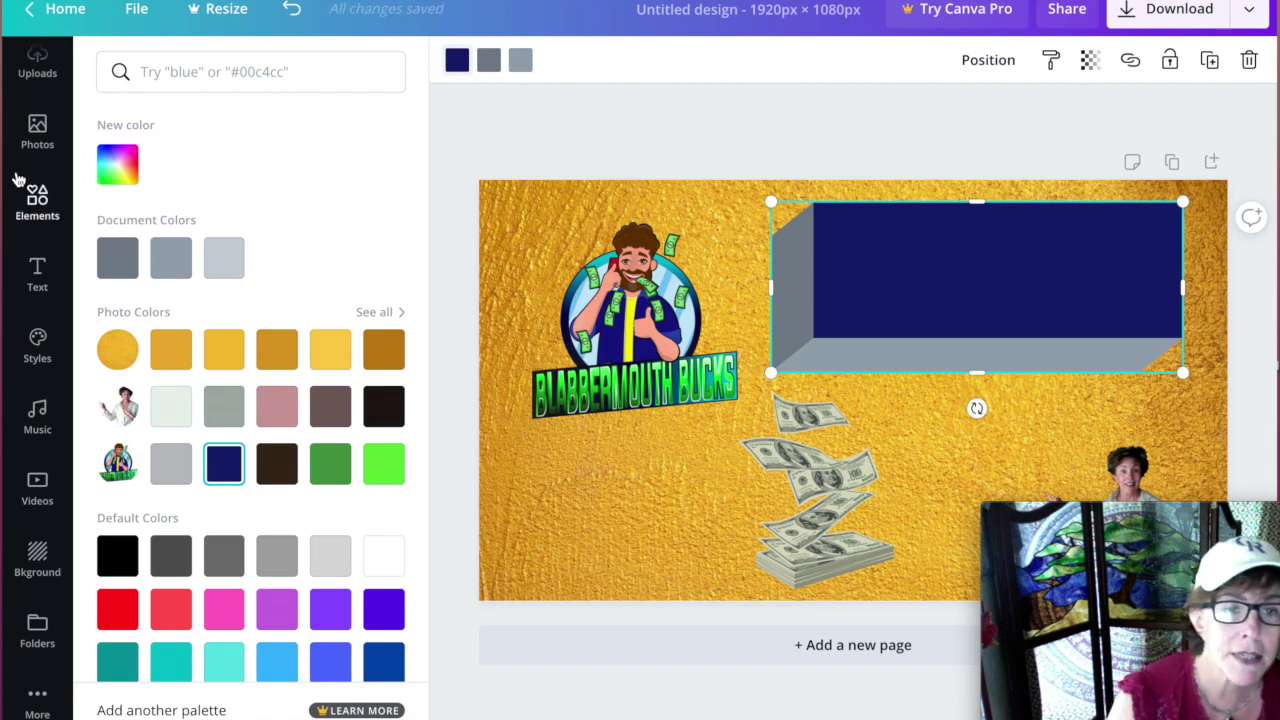
pyautogui.click(35, 278)
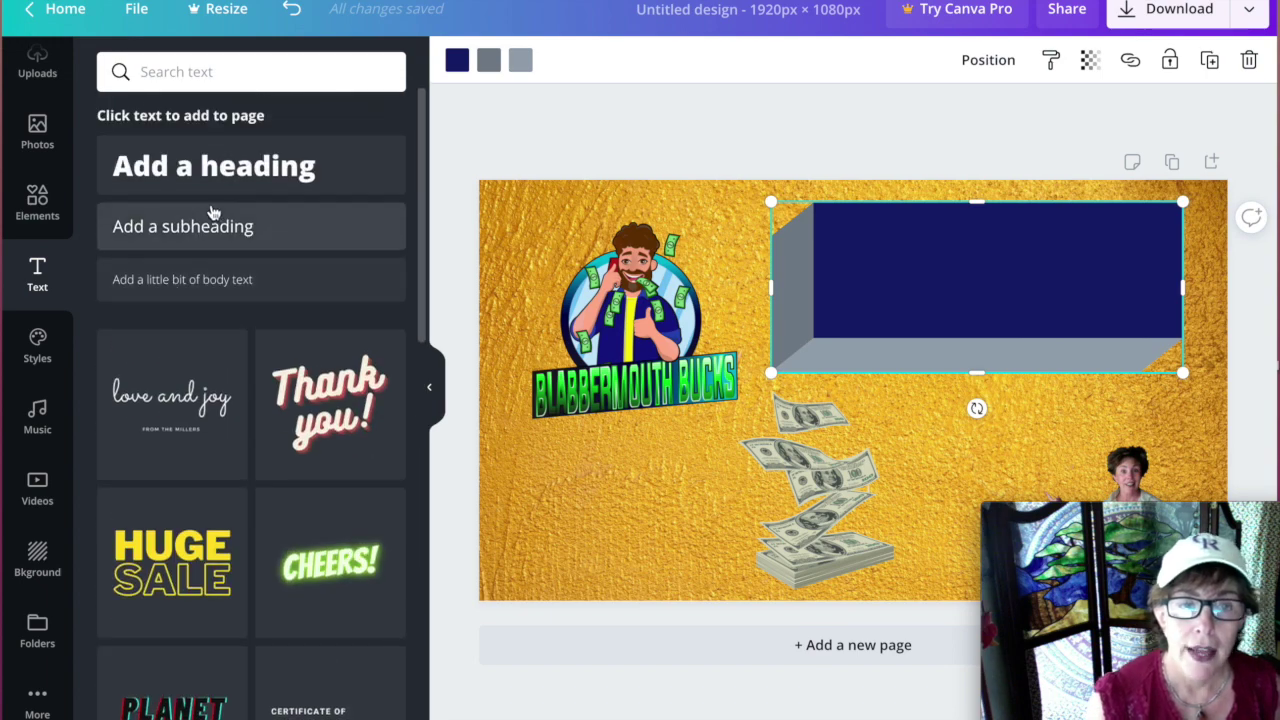
# Add a heading reading 'BlabberMouthBucks' and set its font size to 72.
pyautogui.click(241, 170)
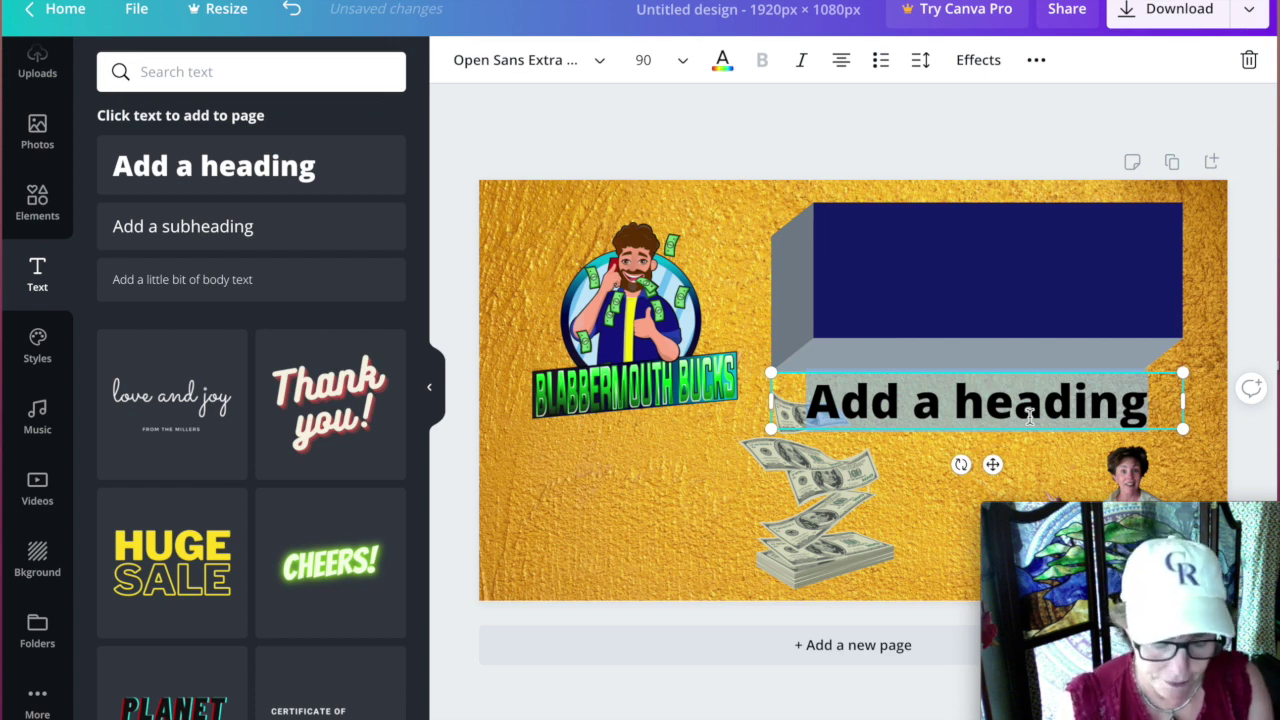
pyautogui.write('Bla')
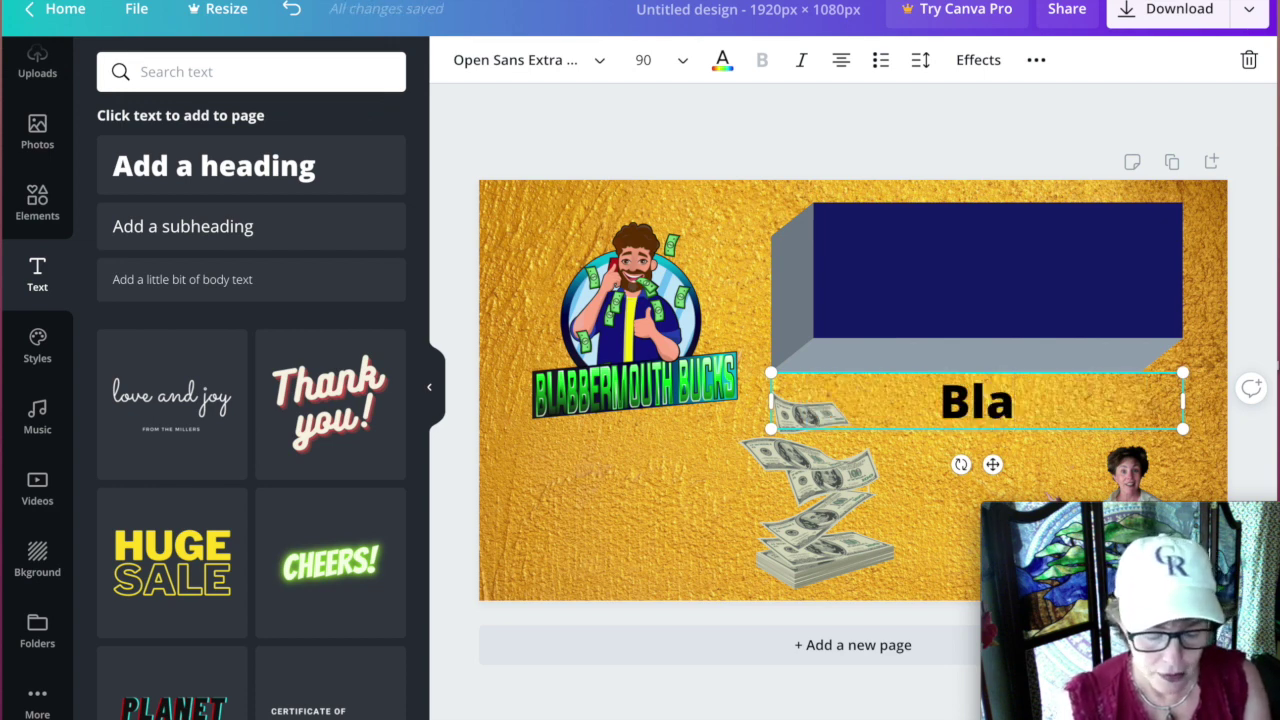
pyautogui.write('bber')
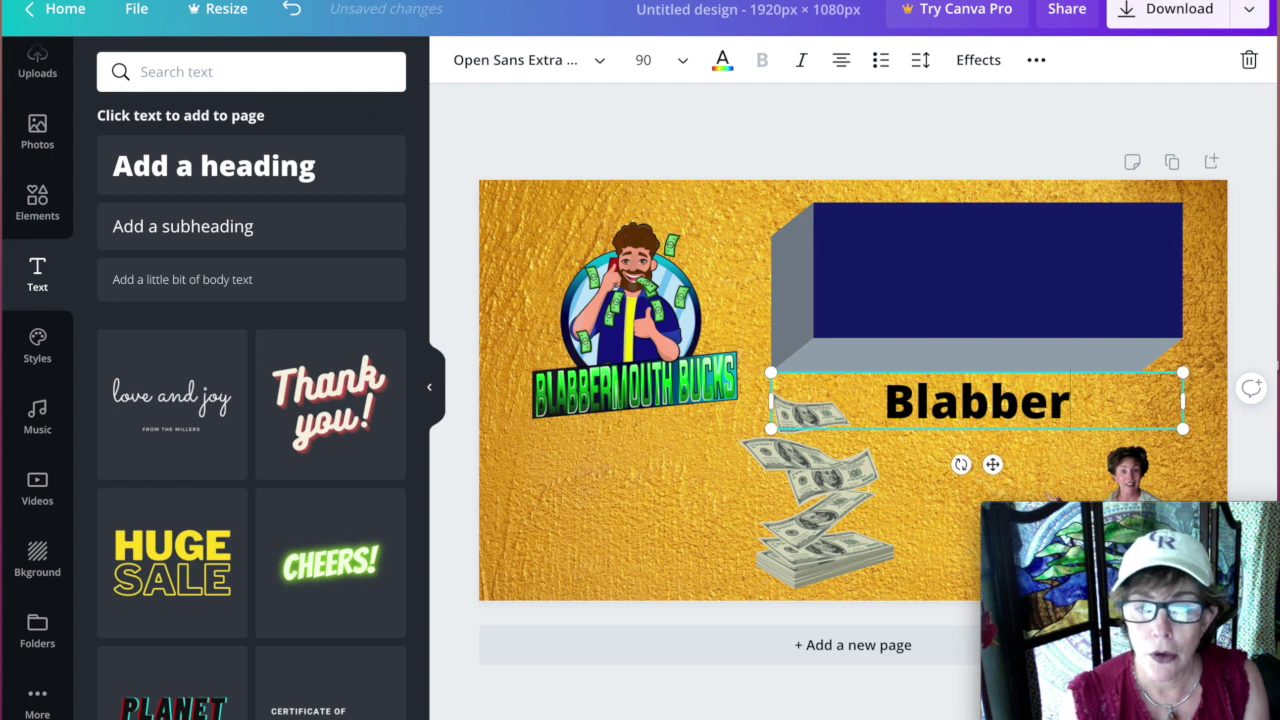
pyautogui.write('Mou')
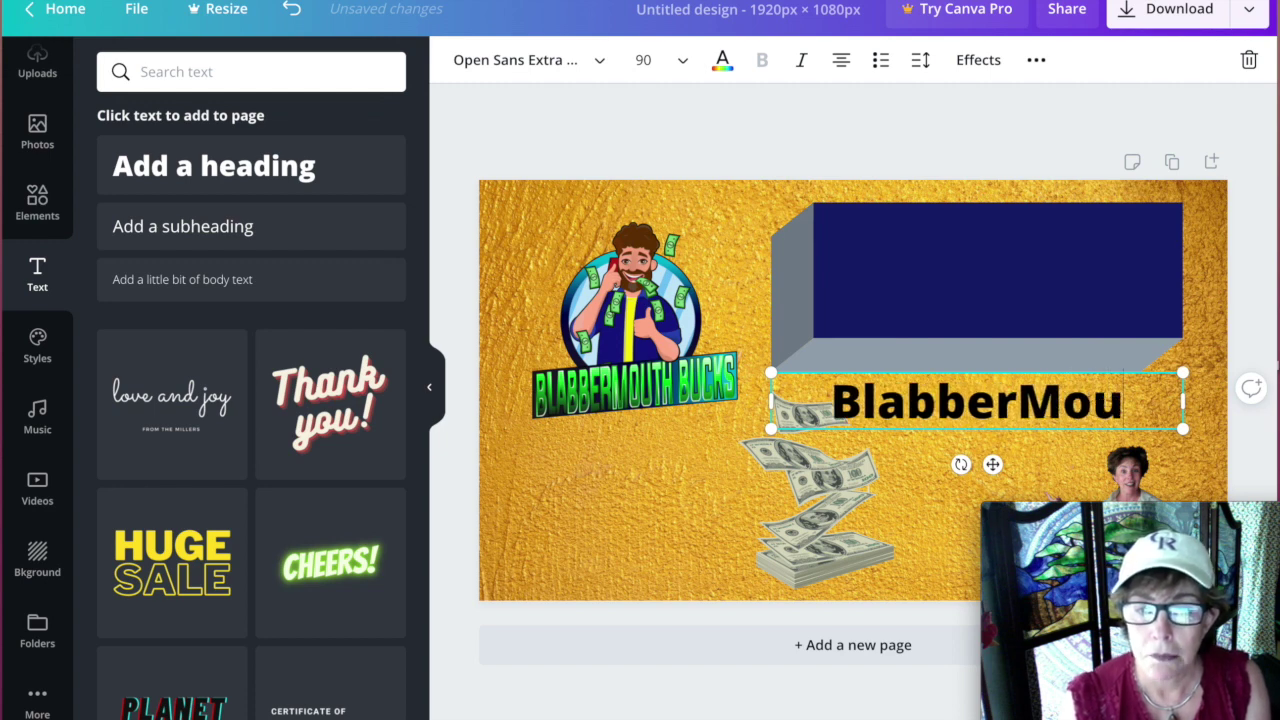
pyautogui.write('thBuc')
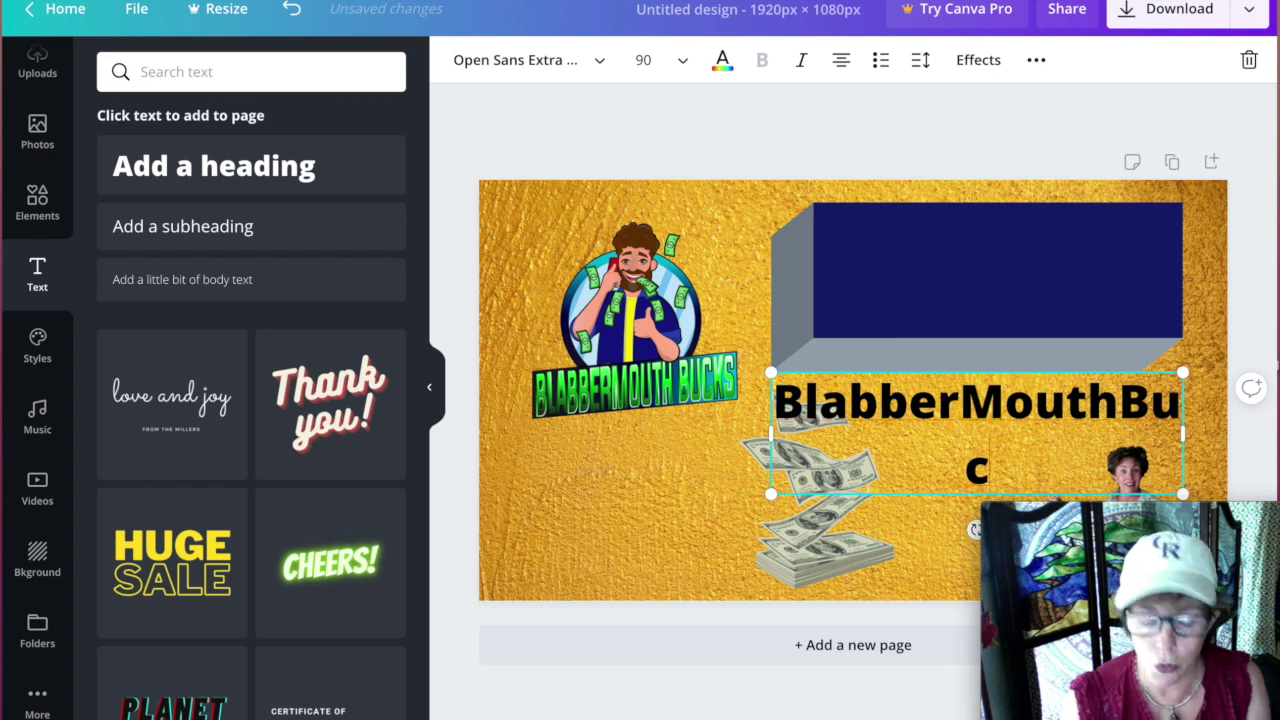
pyautogui.write('k')
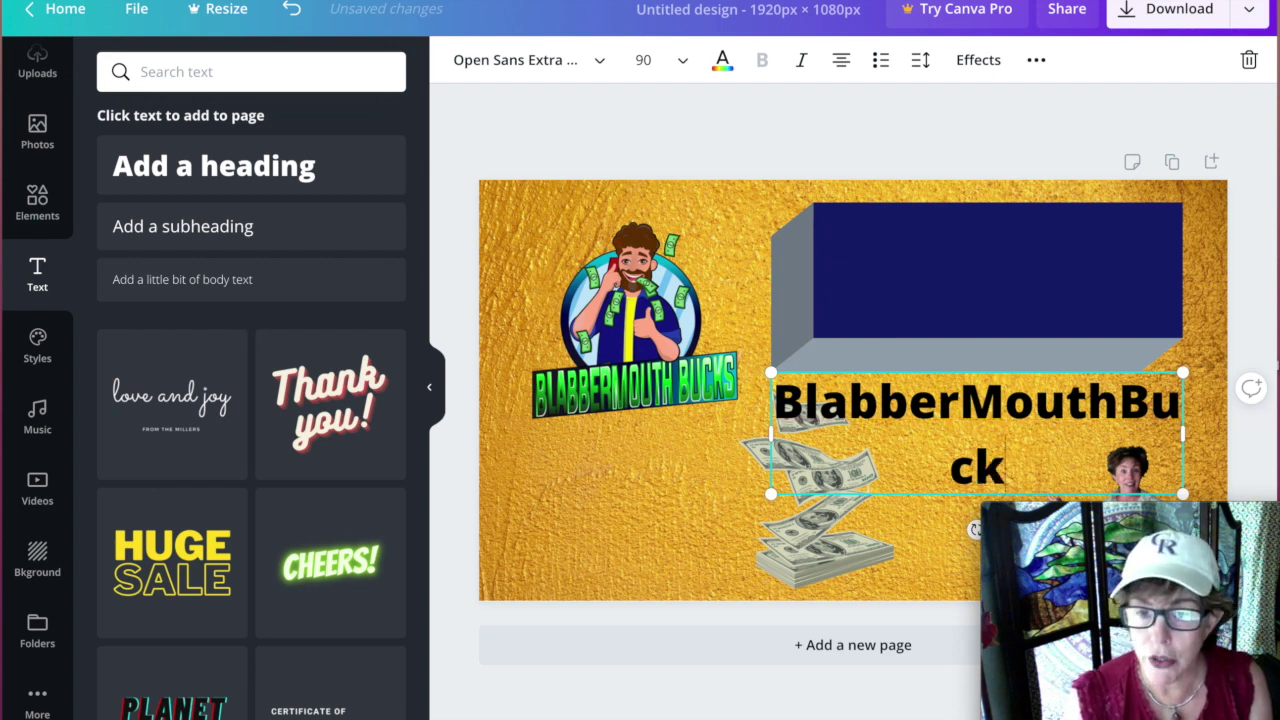
pyautogui.write('s')
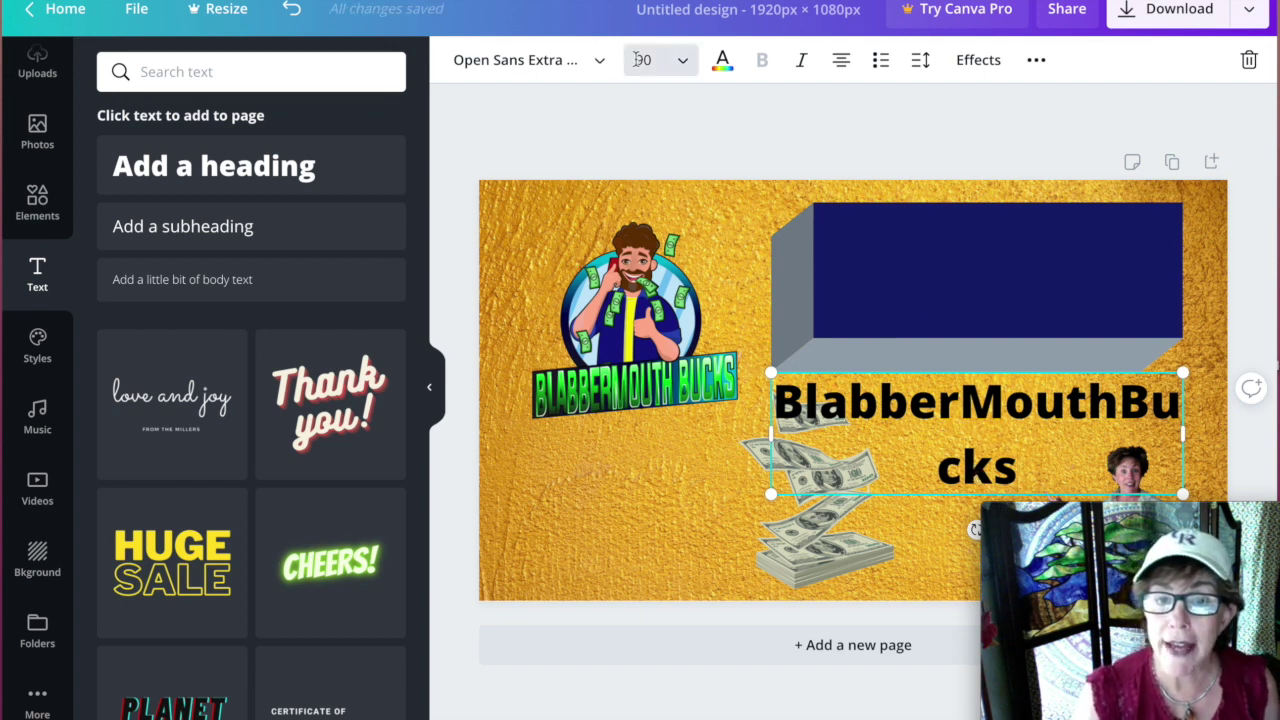
pyautogui.click(682, 62)
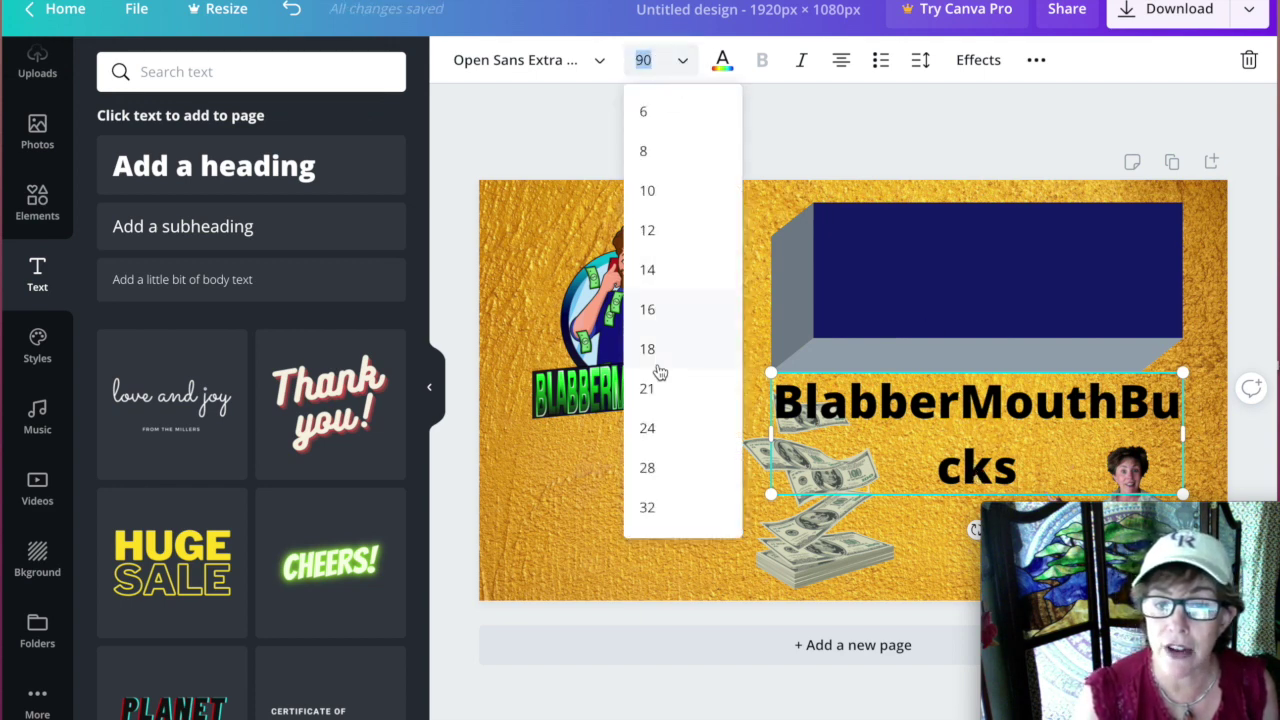
pyautogui.scroll(-5, 660, 372)
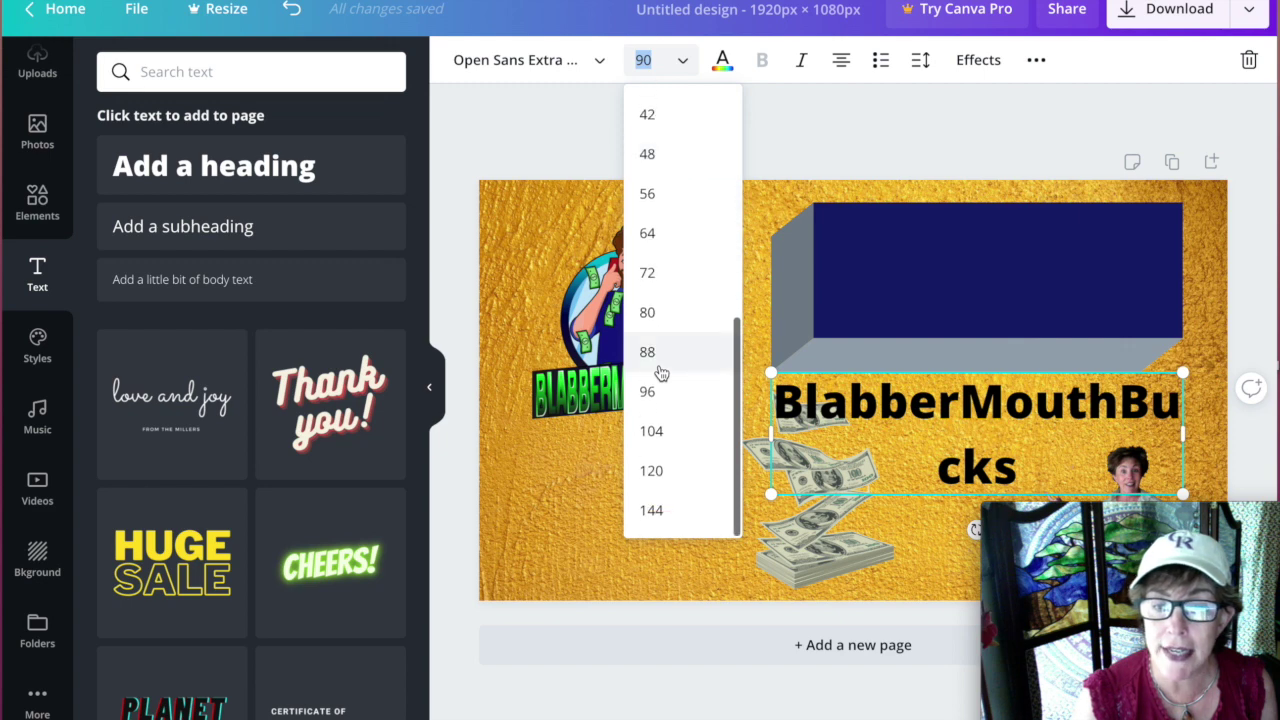
pyautogui.scroll(1, 657, 371)
pyautogui.click(650, 295)
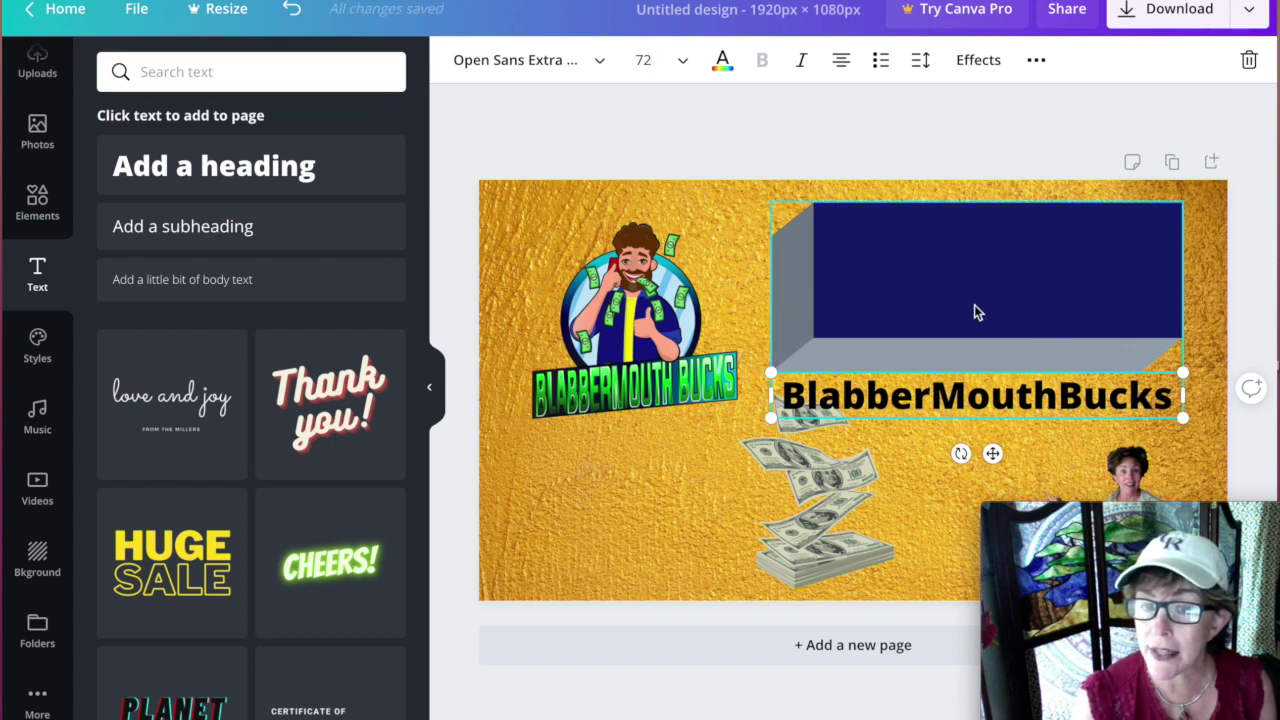
pyautogui.click(932, 518)
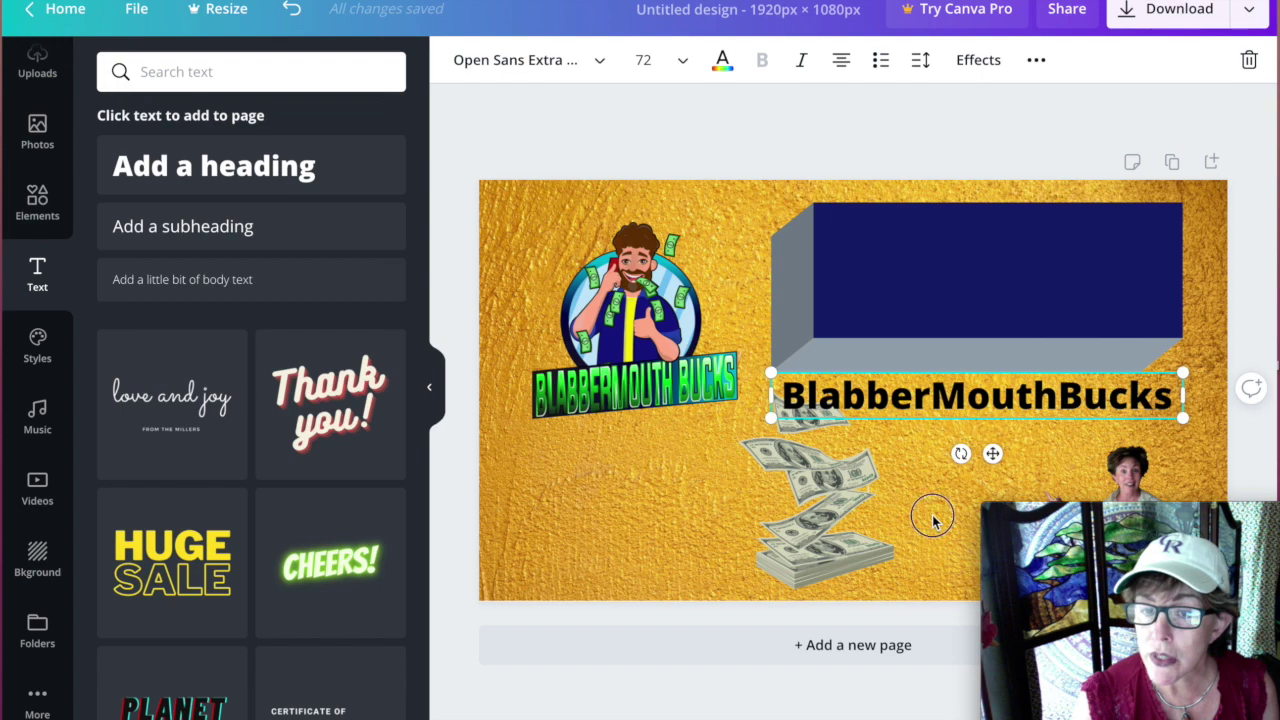
# Move the BlabberMouthBucks title onto the navy box, make it off-white, and tilt it about -7°.
pyautogui.moveTo(955, 398); pyautogui.dragTo(952, 238)
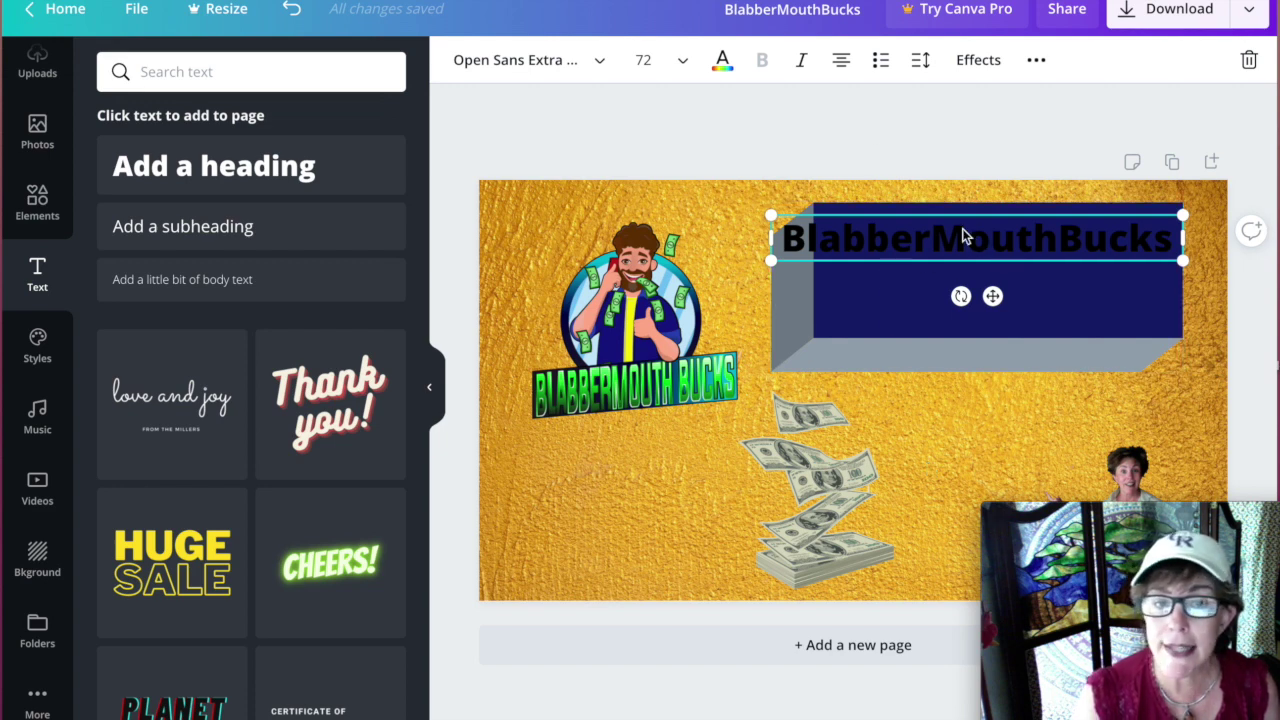
pyautogui.click(724, 60)
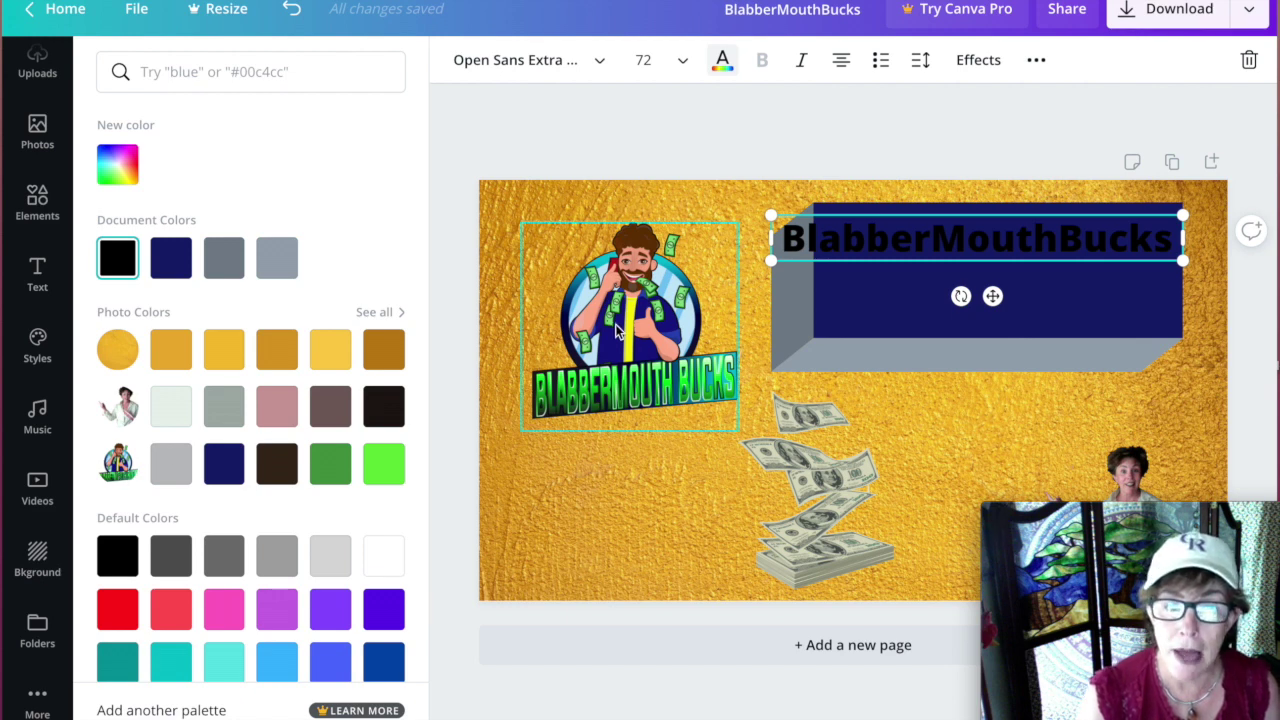
pyautogui.click(176, 420)
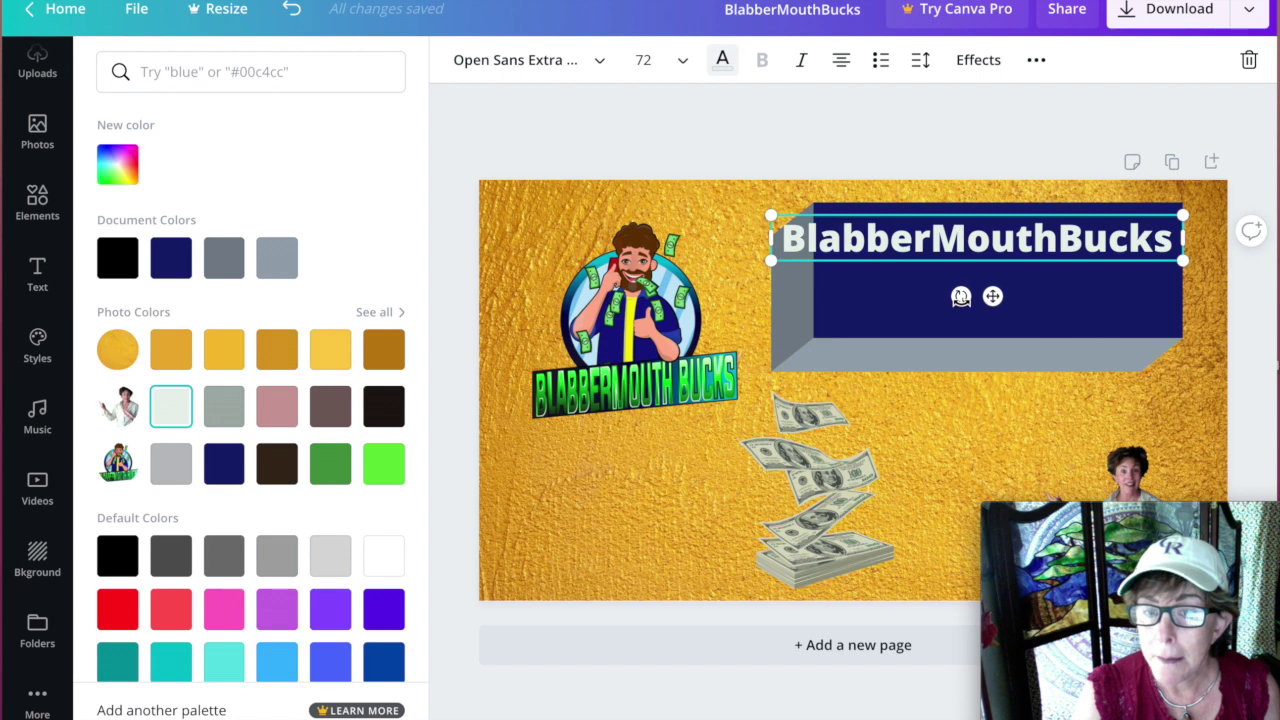
pyautogui.moveTo(961, 297)
pyautogui.mouseDown()
pyautogui.moveTo(946, 303)
pyautogui.moveTo(970, 305)
pyautogui.mouseUp()
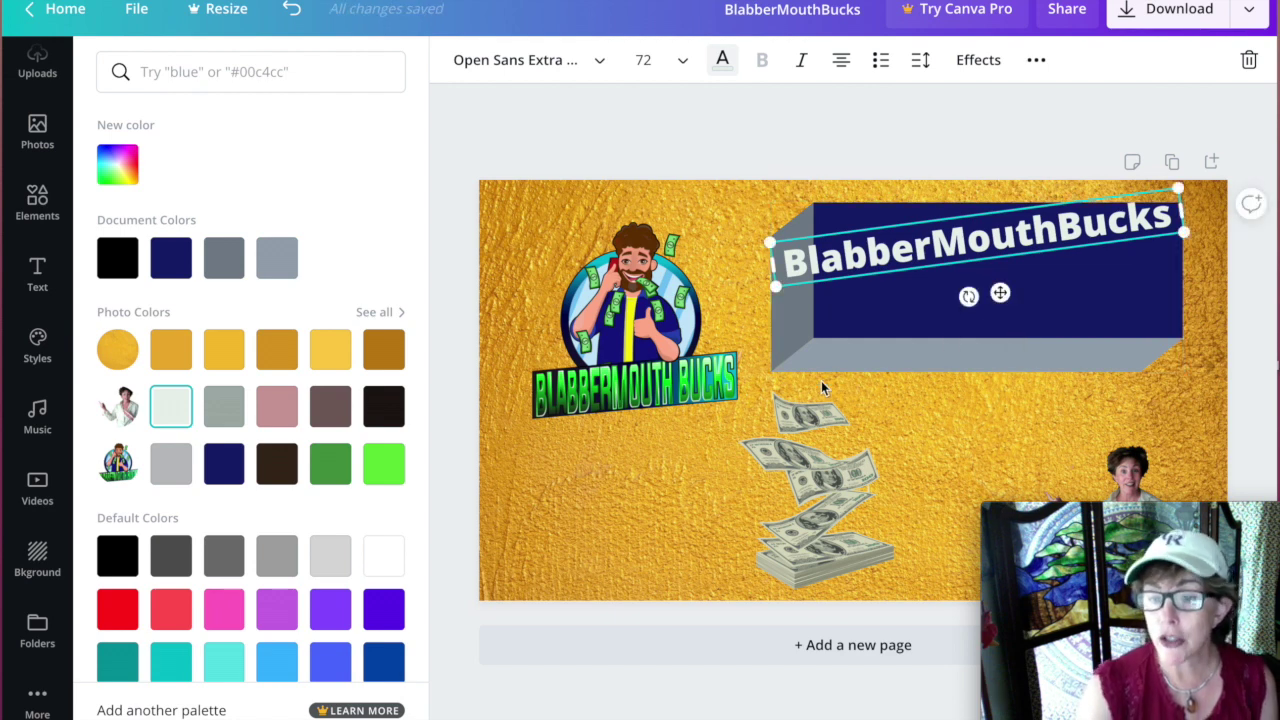
# Add the subheading 'Make Money chatting on the phone' at size 42, after trying 32 and 48.
pyautogui.click(926, 413)
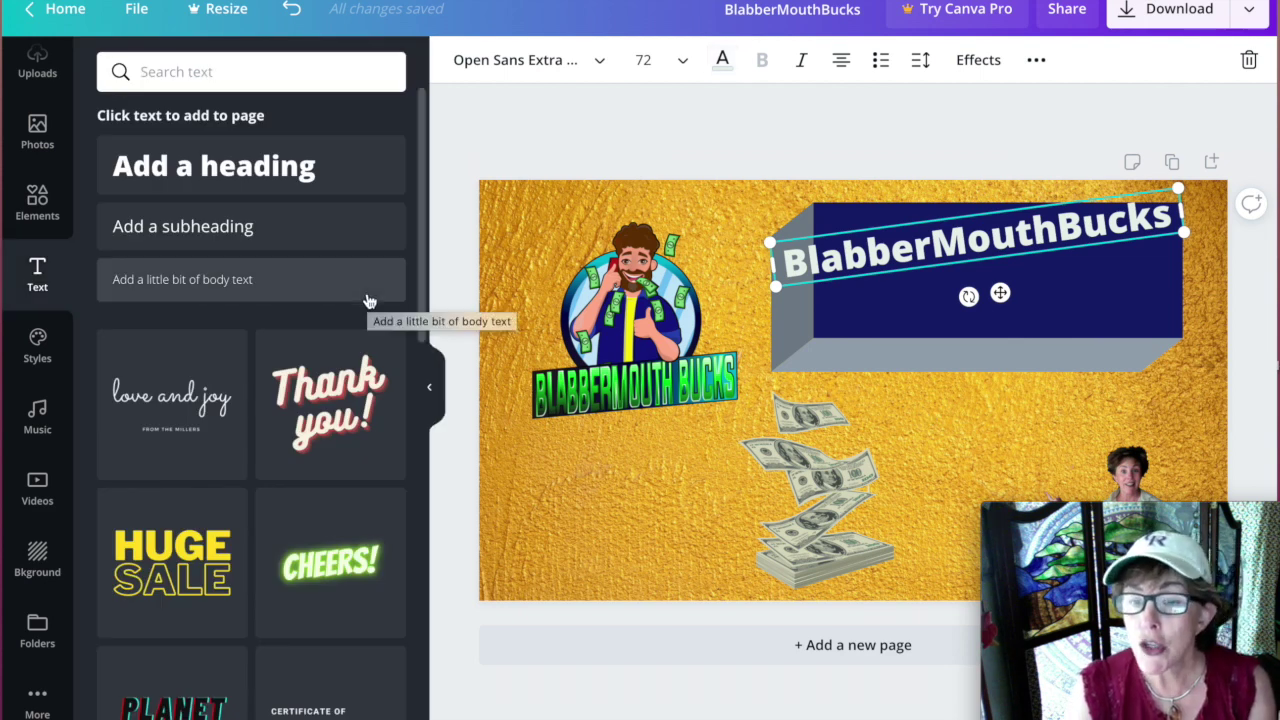
pyautogui.click(294, 233)
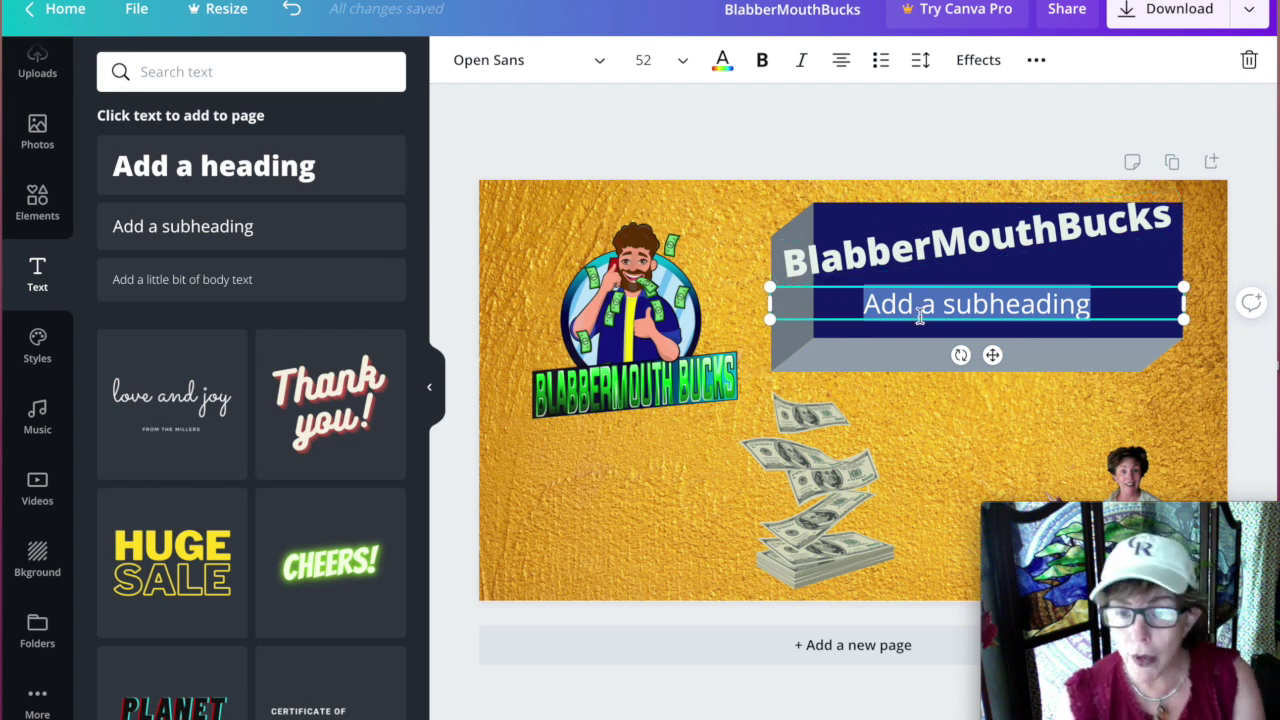
pyautogui.write('Make')
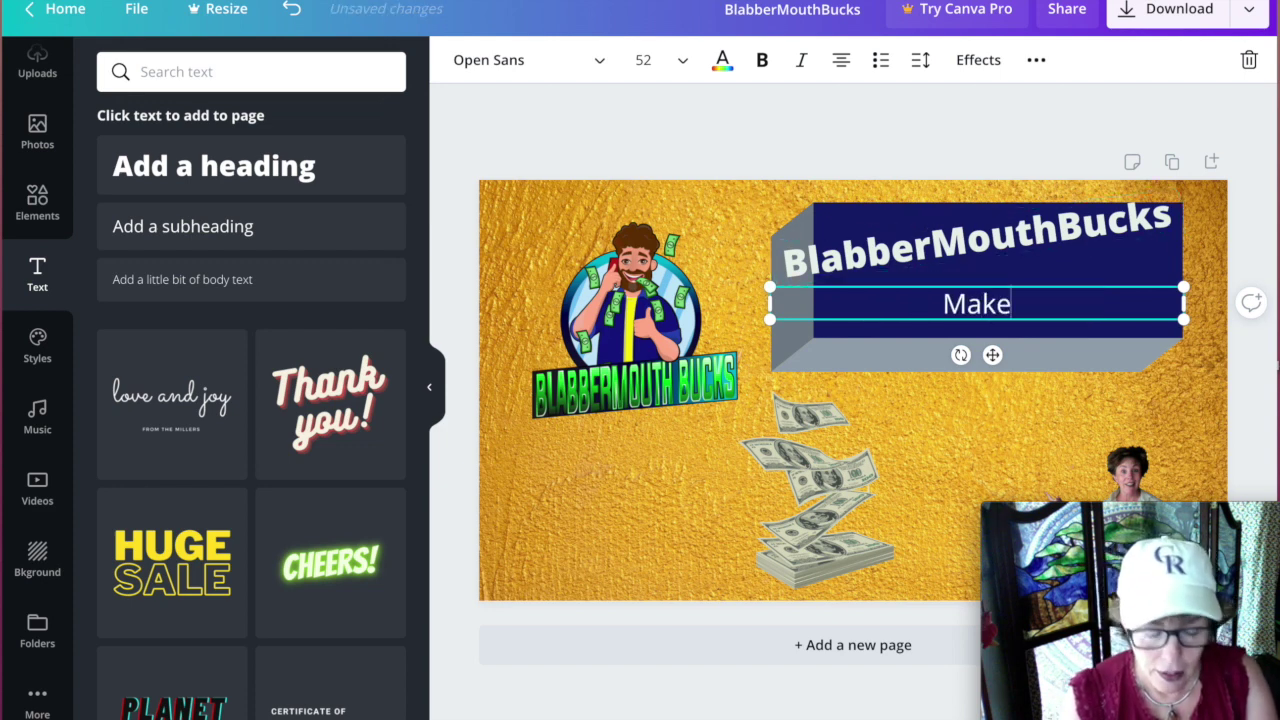
pyautogui.write(' Money')
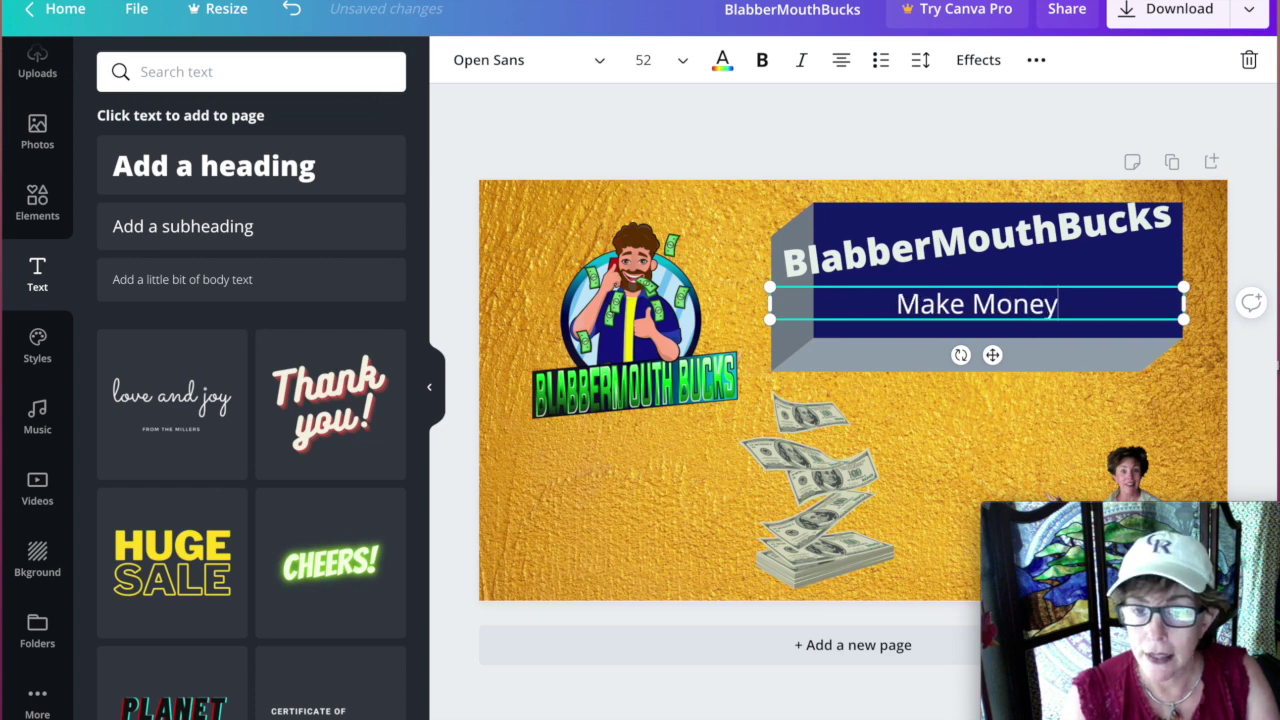
pyautogui.write(' chatting on')
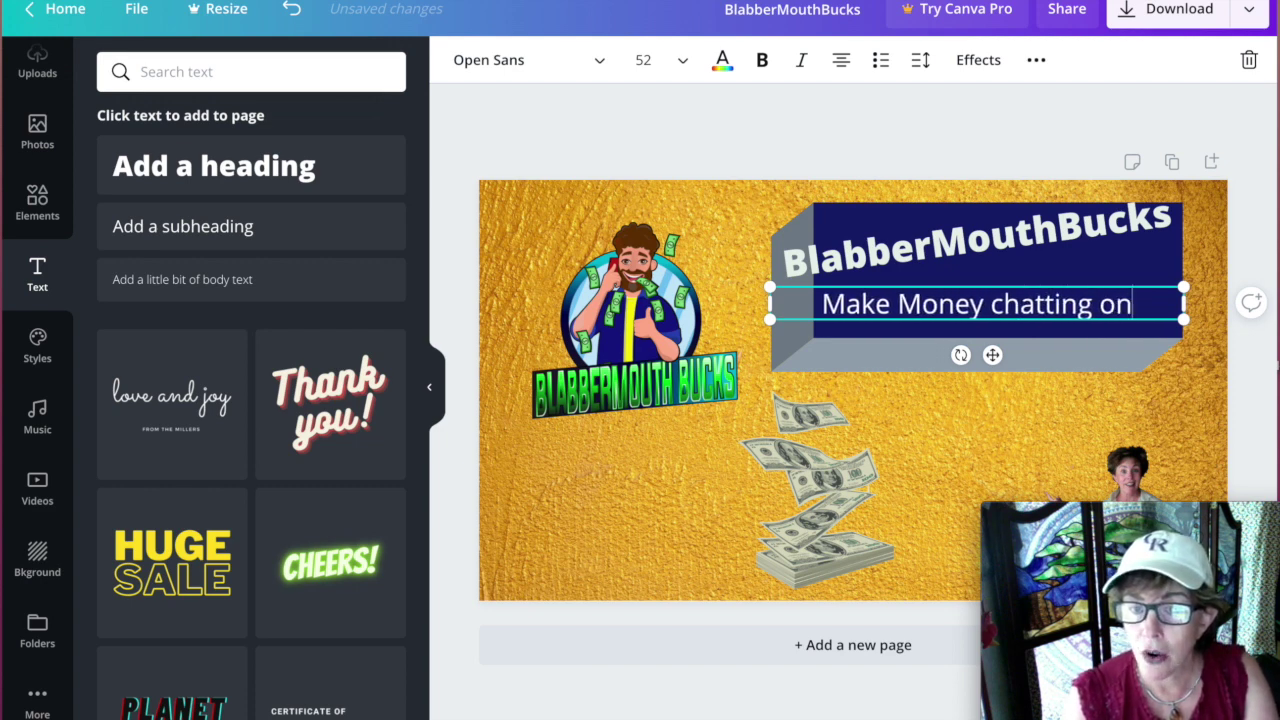
pyautogui.write(' the phone')
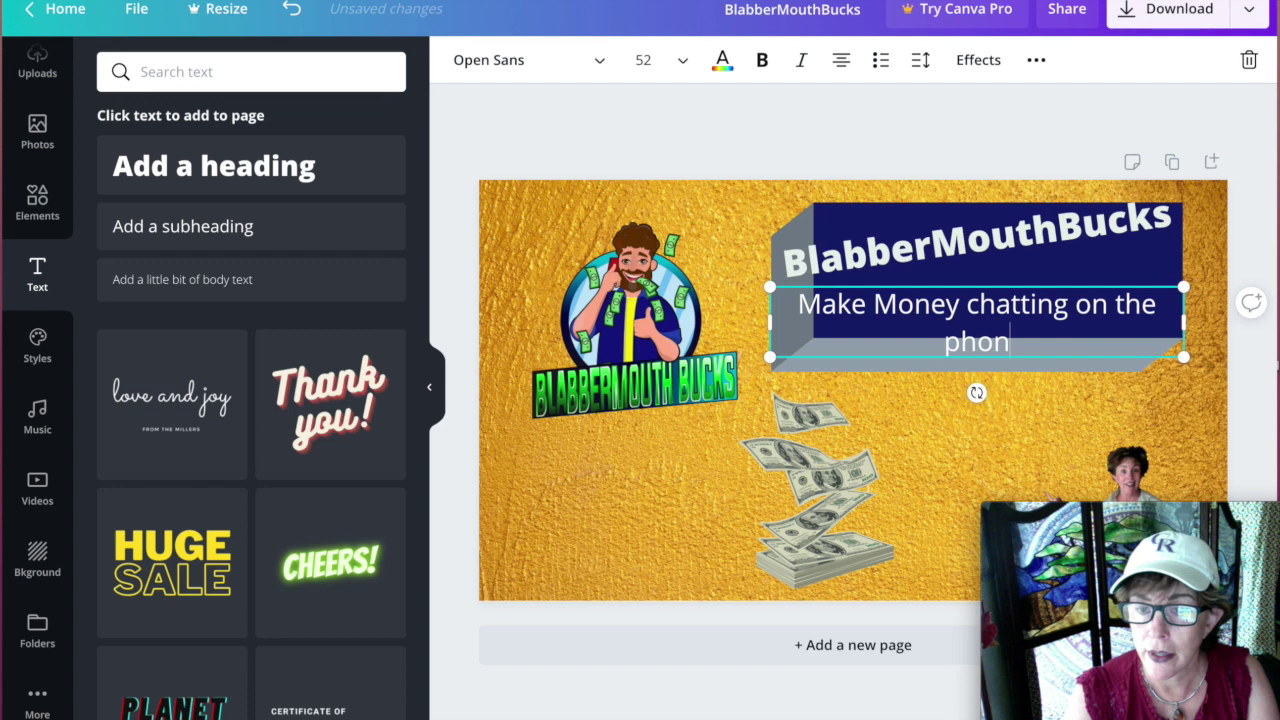
pyautogui.click(676, 62)
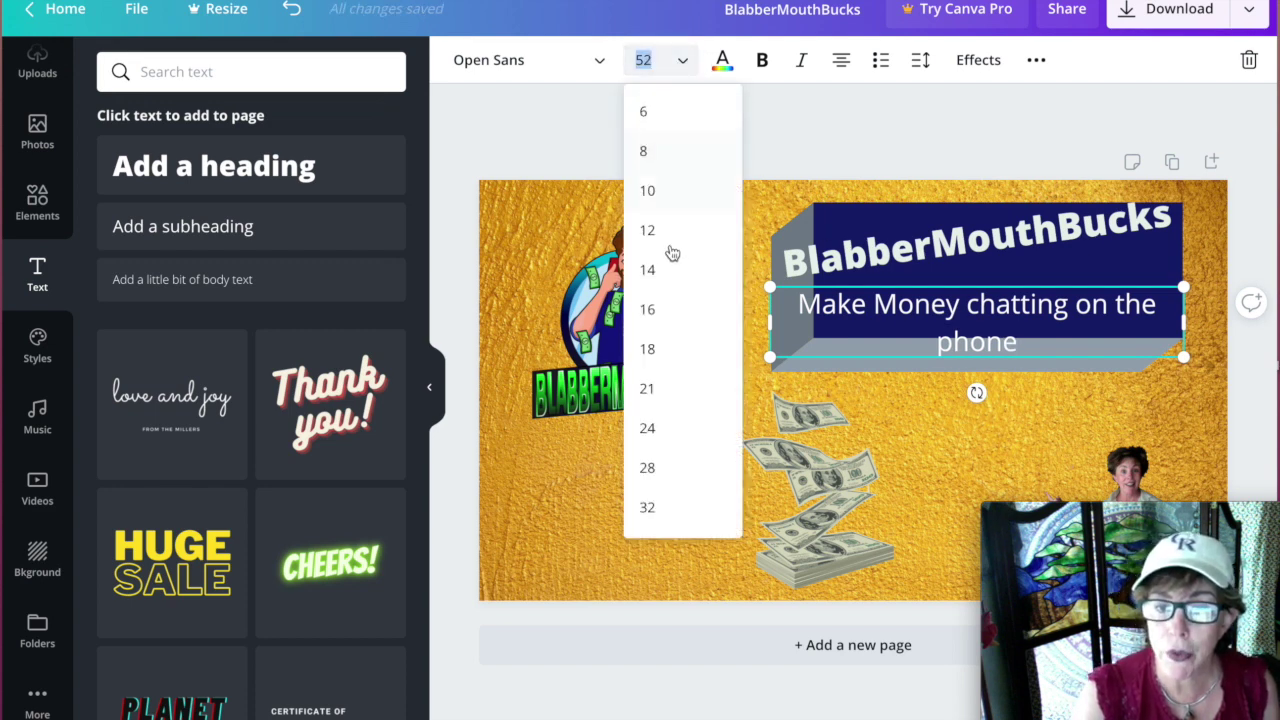
pyautogui.click(655, 507)
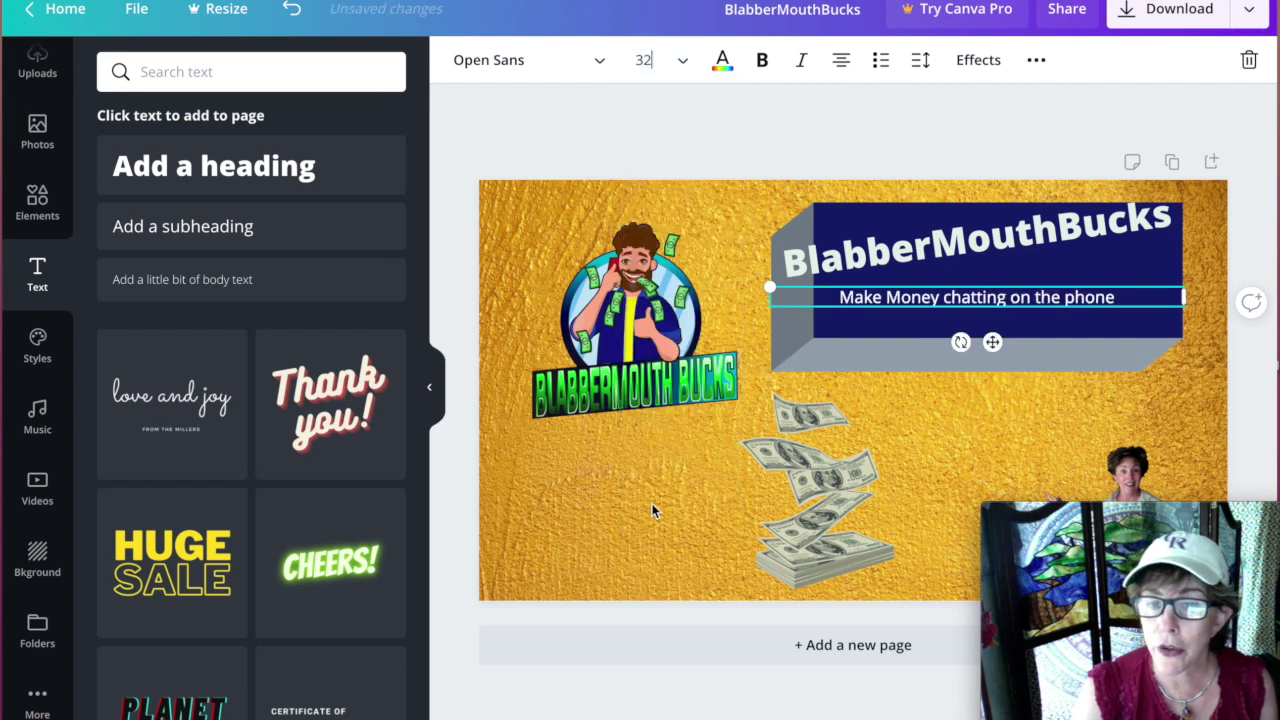
pyautogui.click(685, 63)
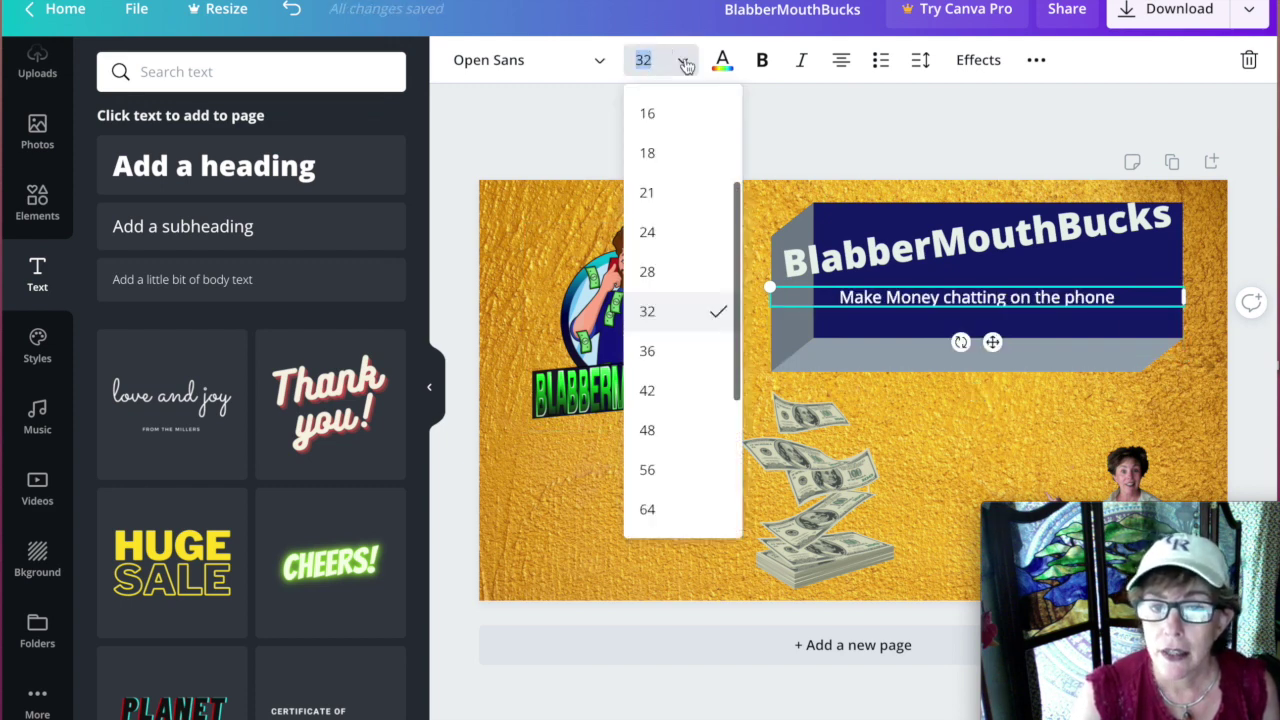
pyautogui.click(649, 432)
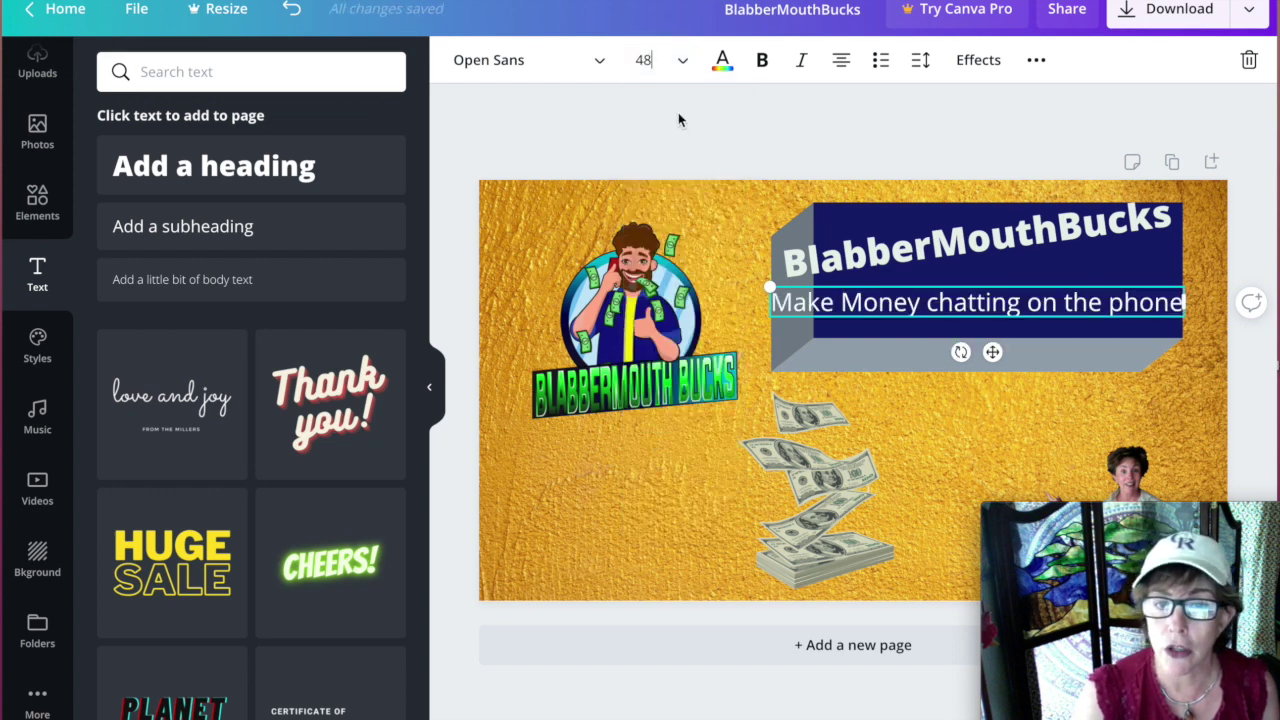
pyautogui.click(683, 63)
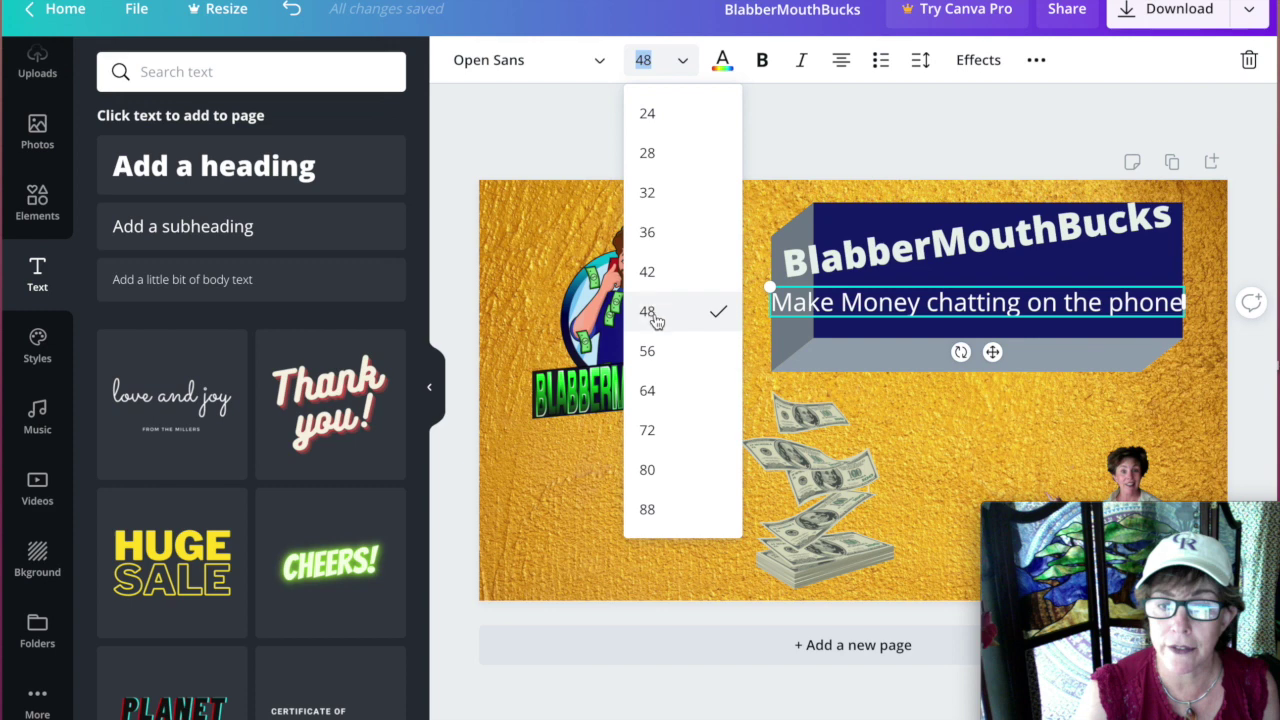
pyautogui.click(660, 283)
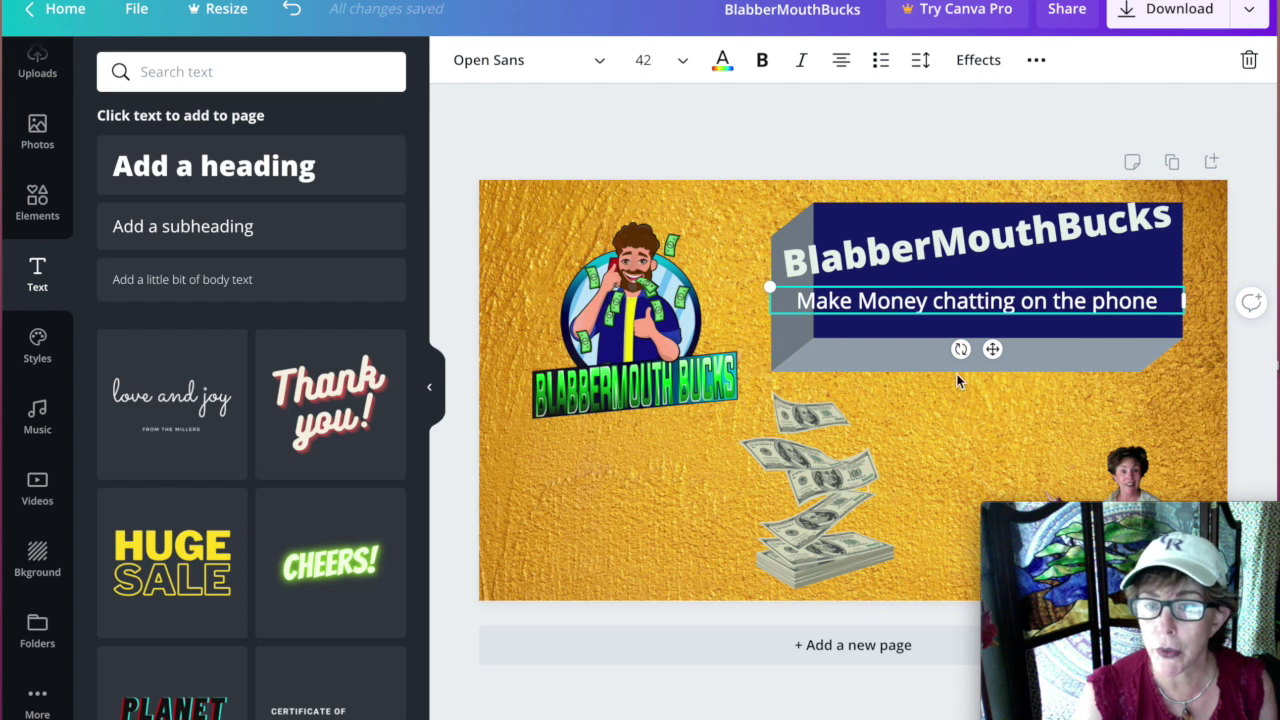
# Tilt the subheading a few degrees and tuck it just beneath the BlabberMouthBucks heading.
pyautogui.moveTo(960, 349); pyautogui.dragTo(984, 281)
pyautogui.click(984, 301)
pyautogui.click(951, 453)
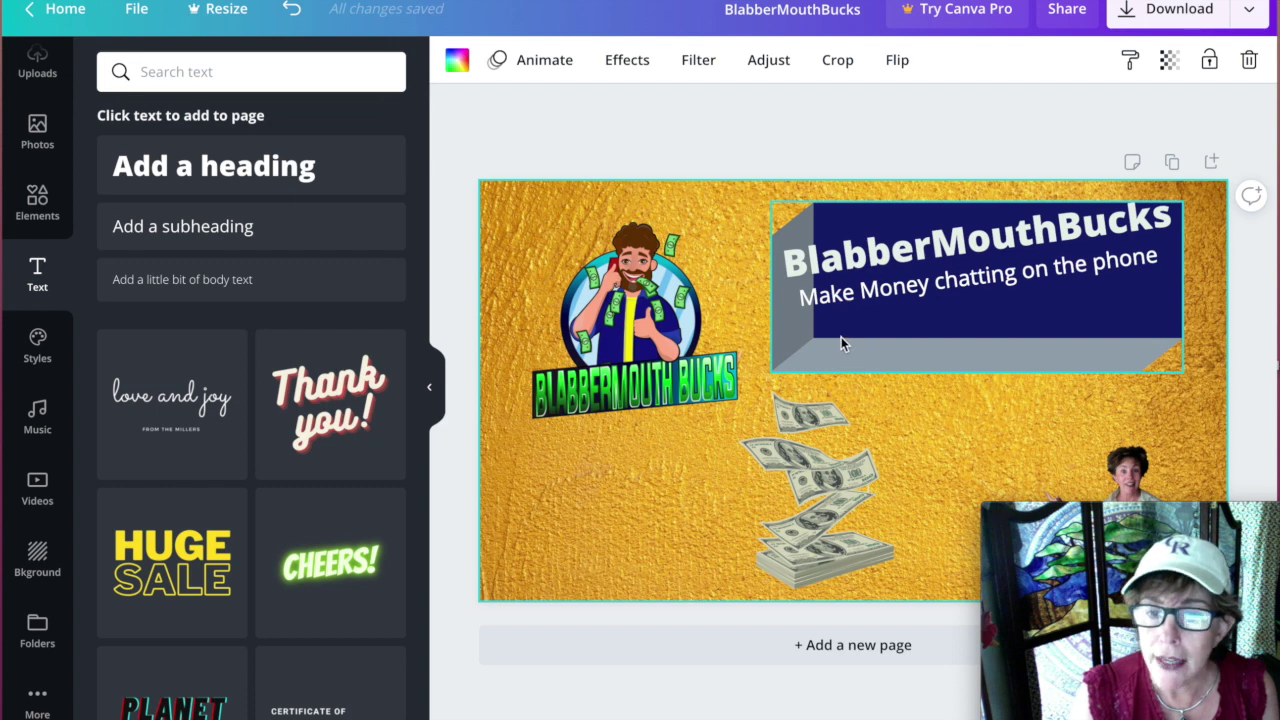
pyautogui.click(157, 284)
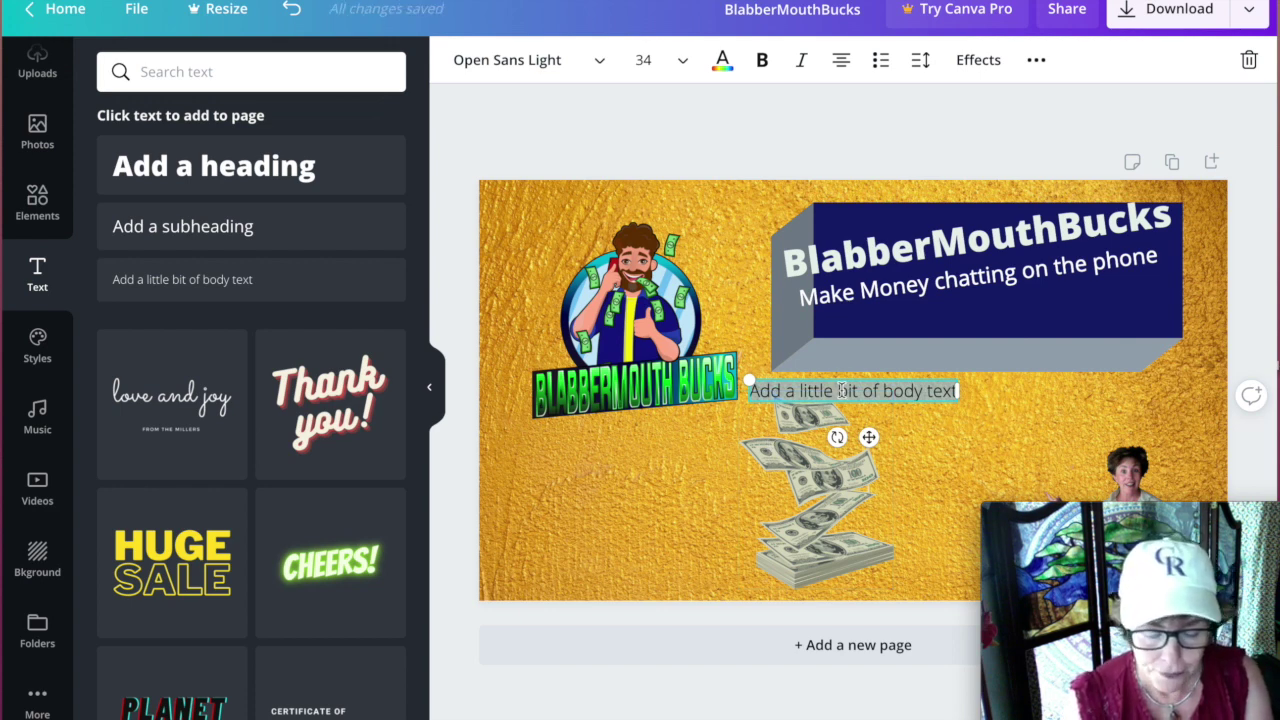
# Type 'Plus Valuable Bones' into the new body text box, correcting the typos.
pyautogui.write('Plus')
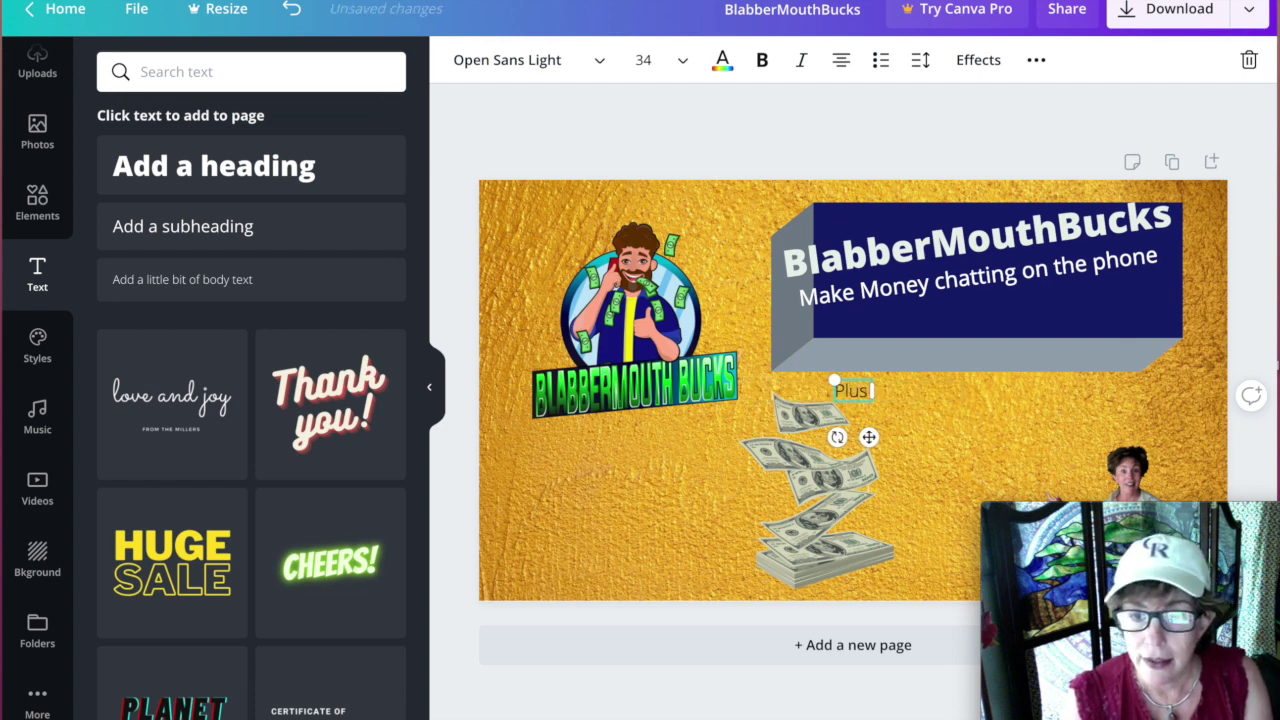
pyautogui.write(' V')
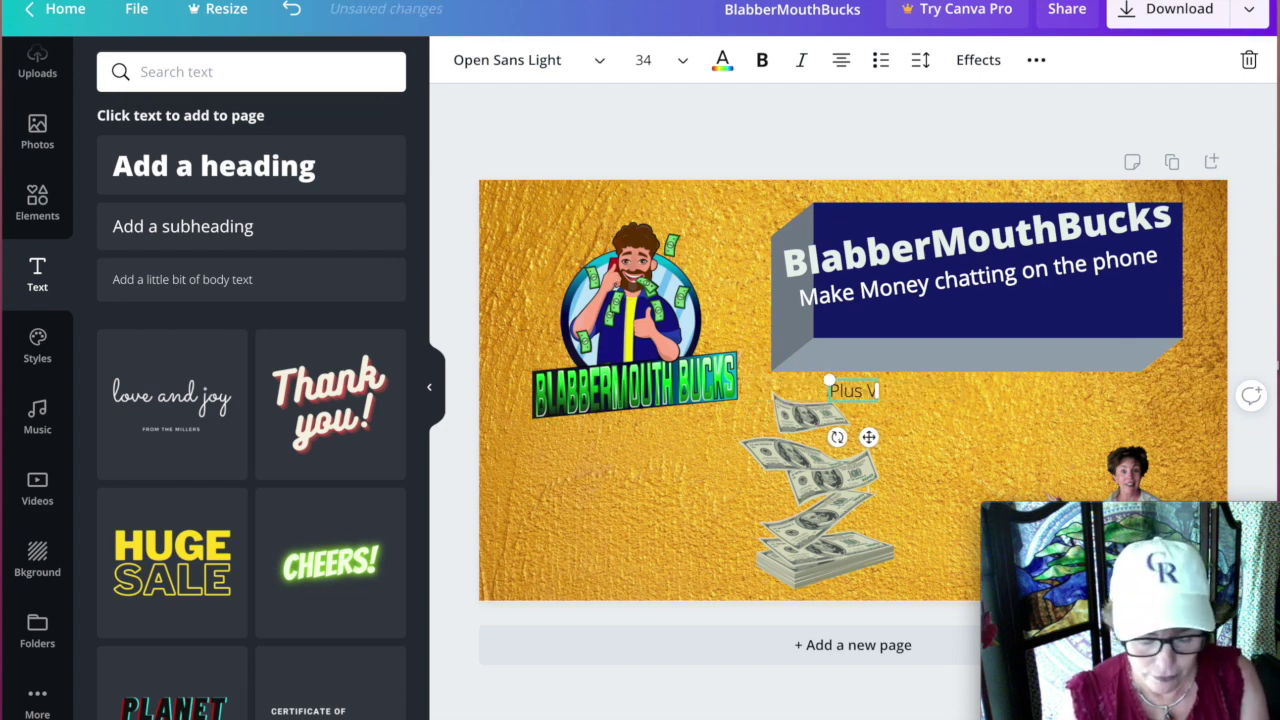
pyautogui.write('aul')
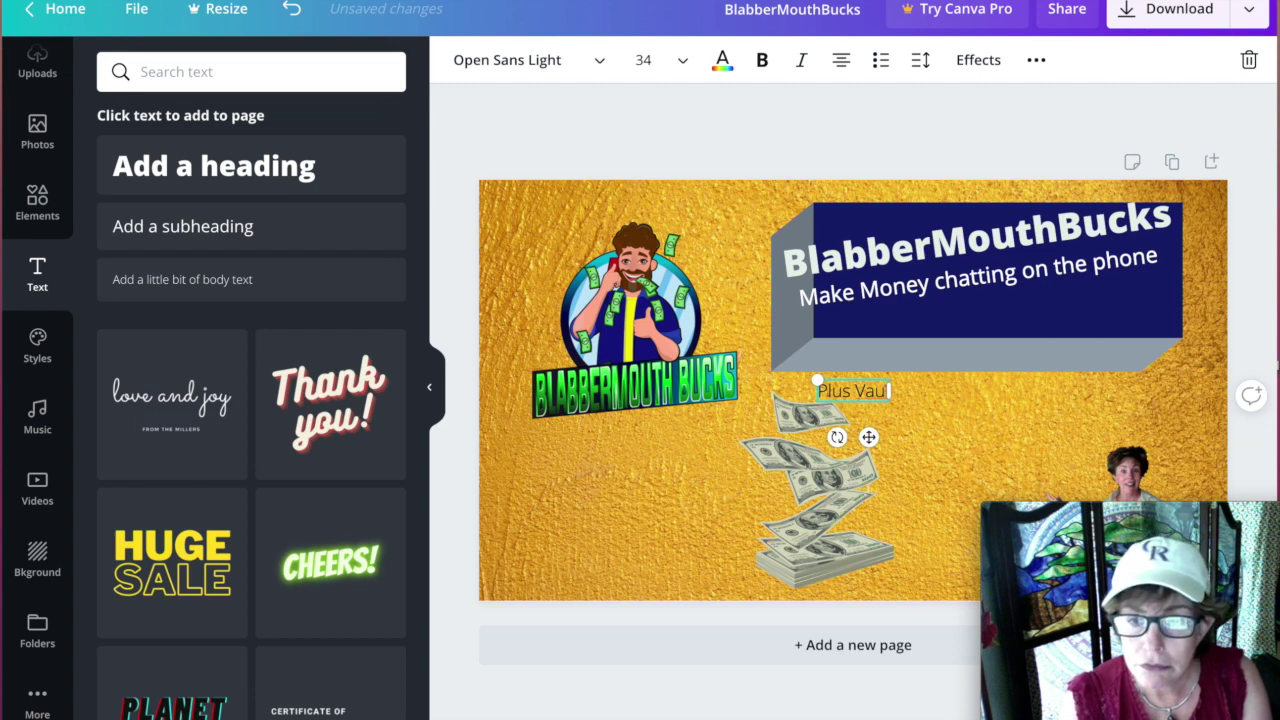
pyautogui.press('BackSpace')
pyautogui.press('BackSpace')
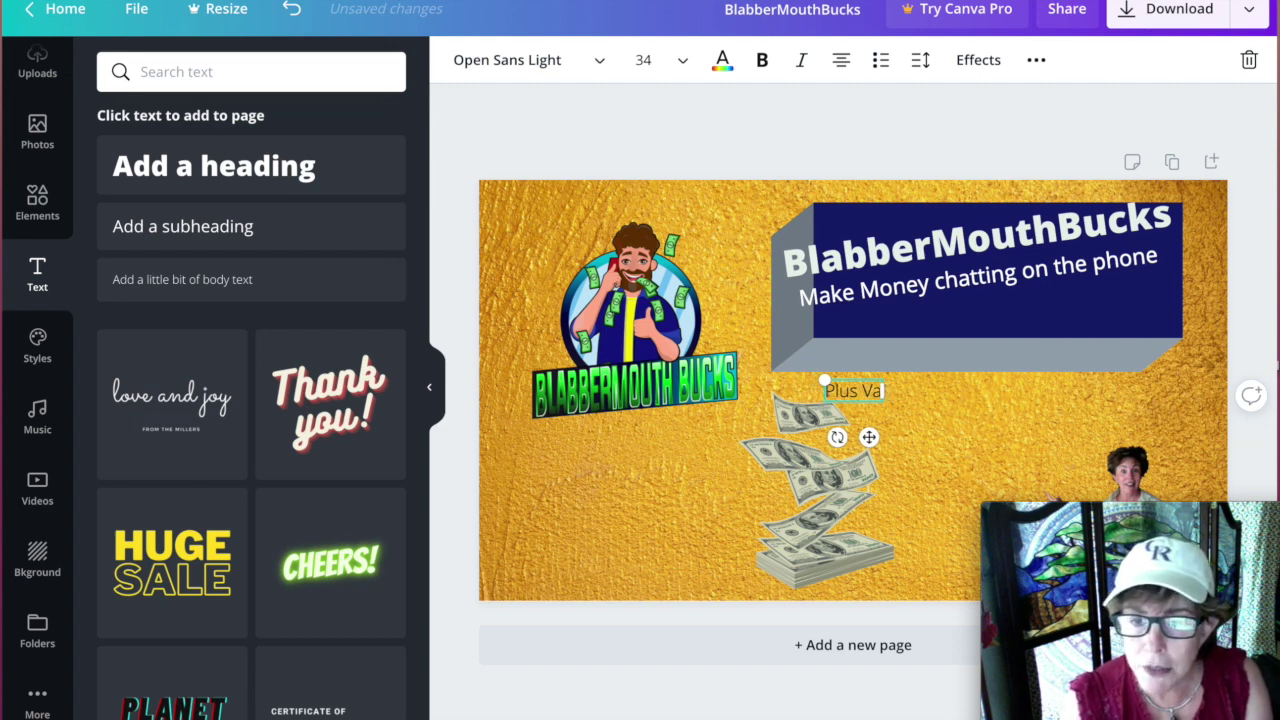
pyautogui.write('luable.')
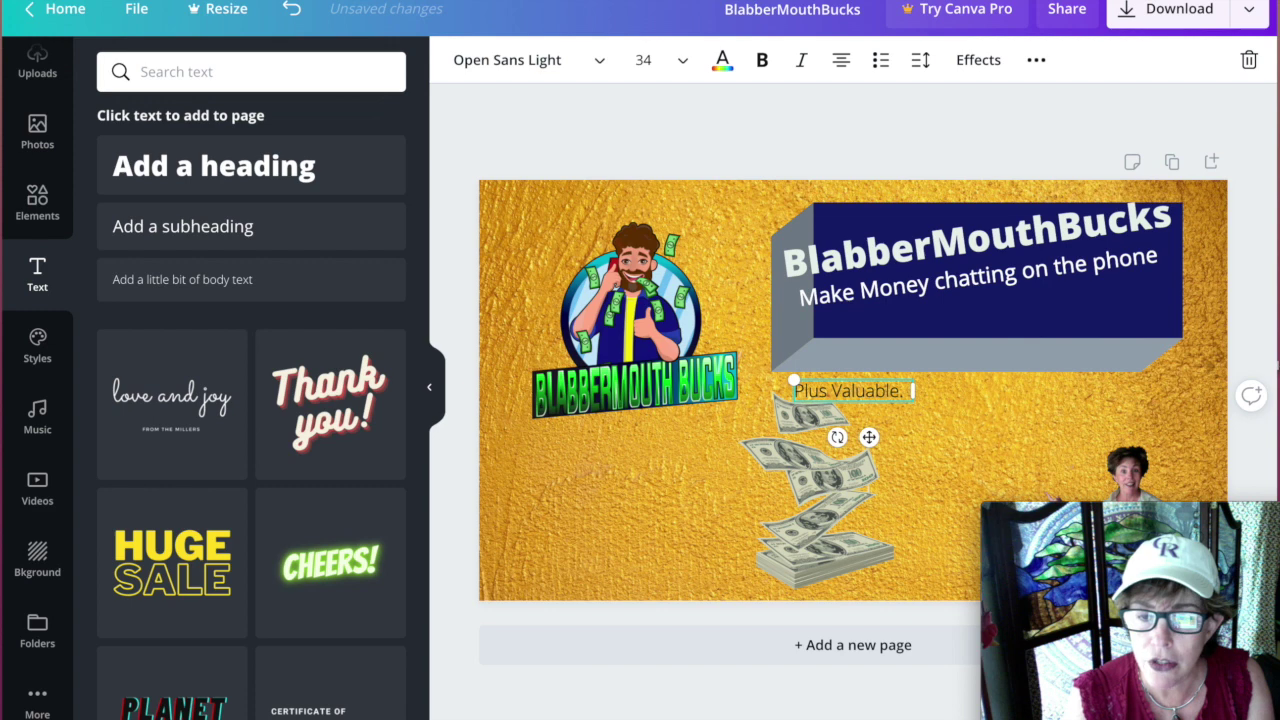
pyautogui.press('BackSpace')
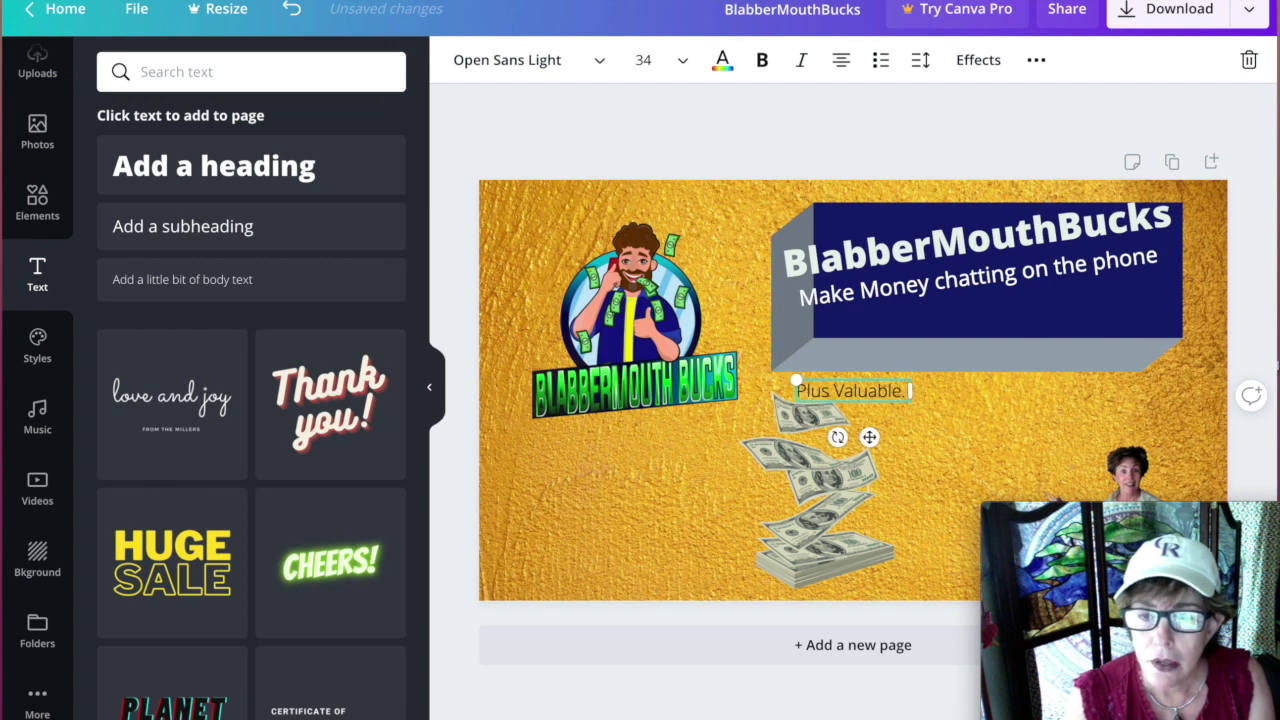
pyautogui.press('BackSpace')
pyautogui.write('Bomus')
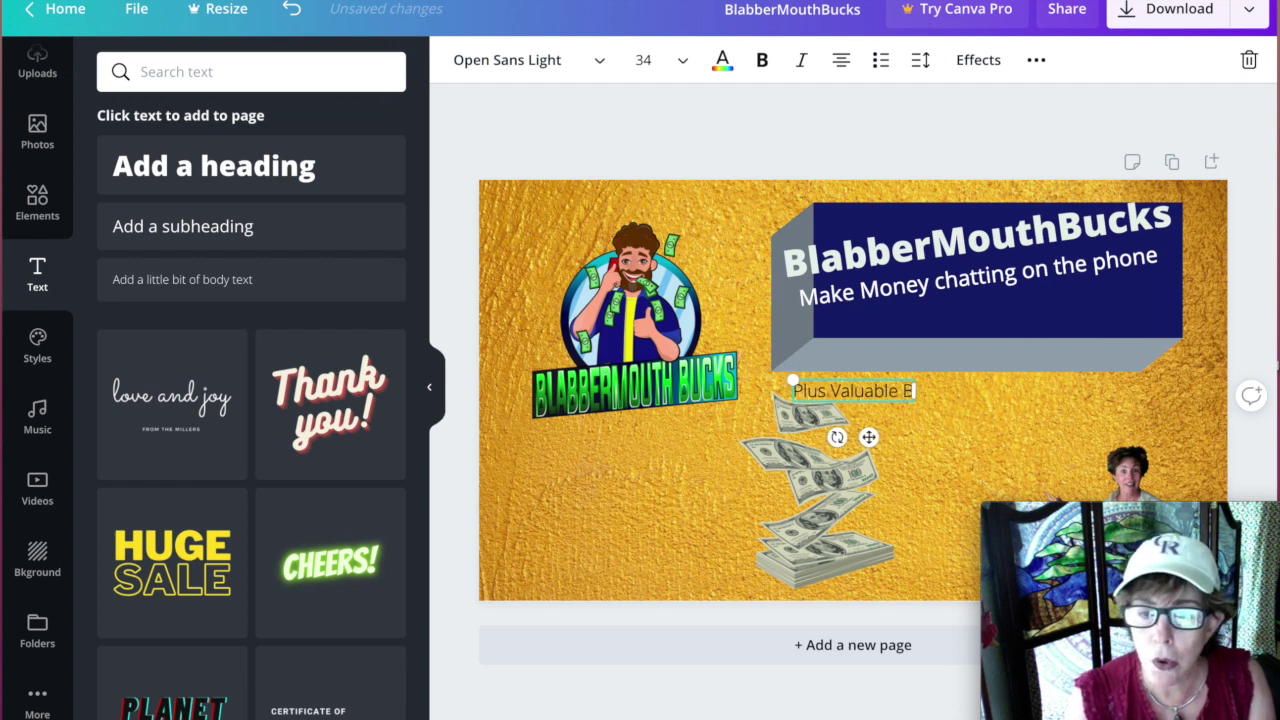
pyautogui.press('BackSpace')
pyautogui.press('BackSpace')
pyautogui.press('BackSpace')
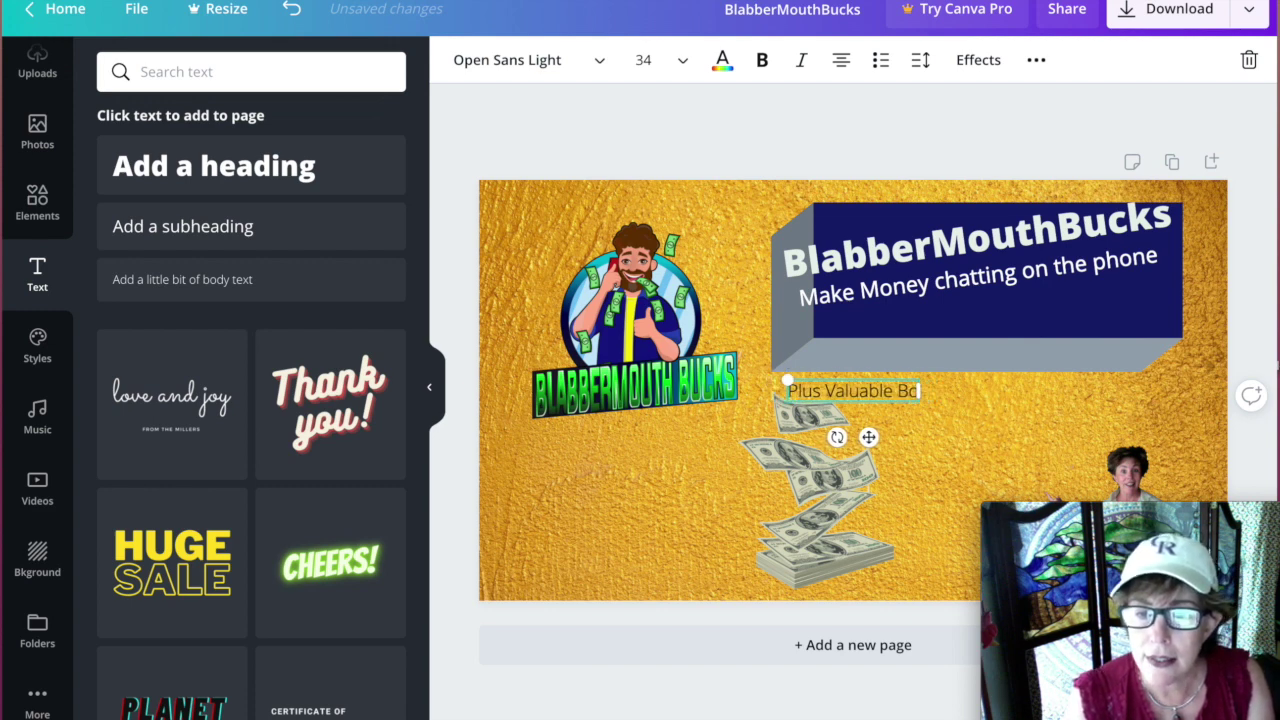
pyautogui.write('nes')
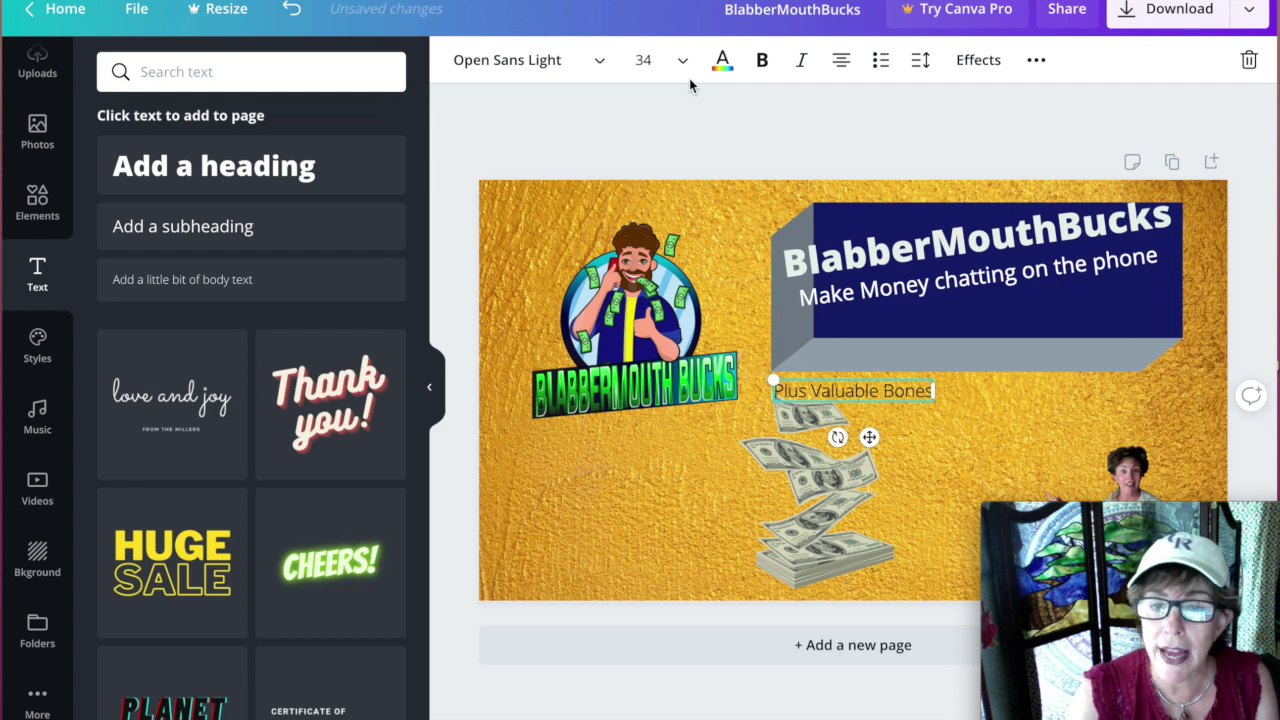
pyautogui.click(721, 66)
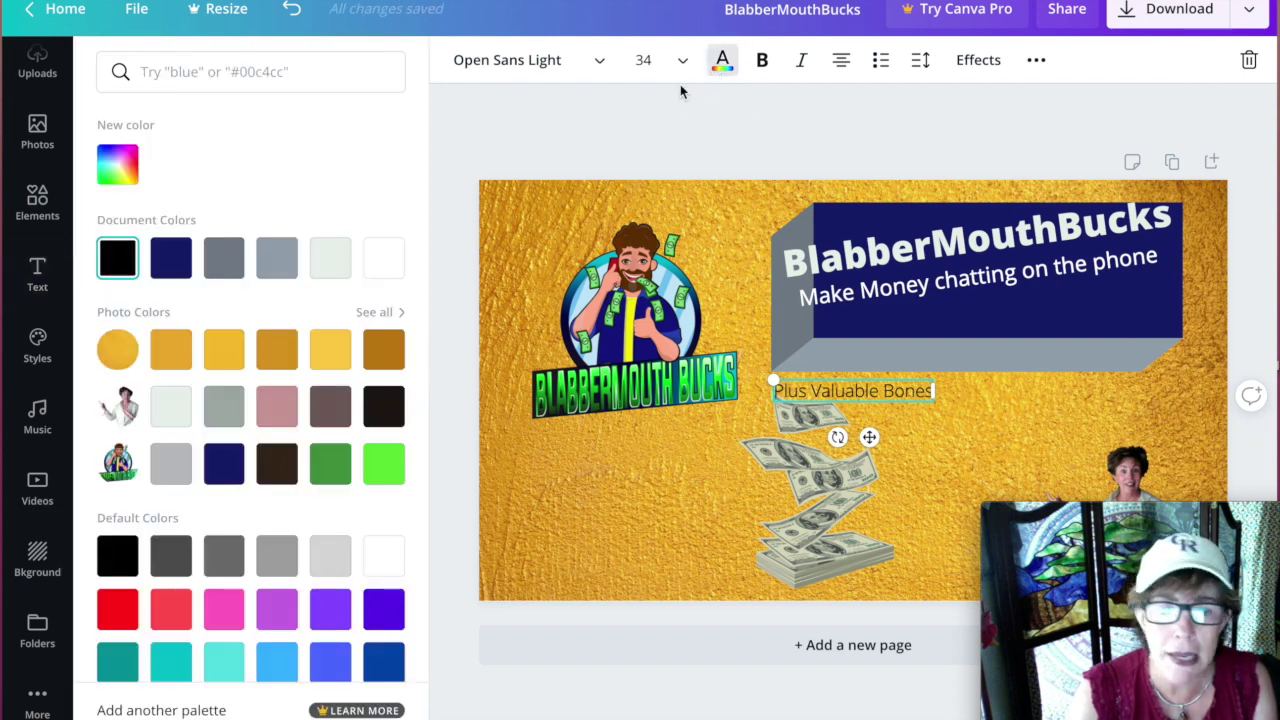
# Style 'Plus Valuable Bones' in red Archivo Black at size 36.
pyautogui.click(118, 618)
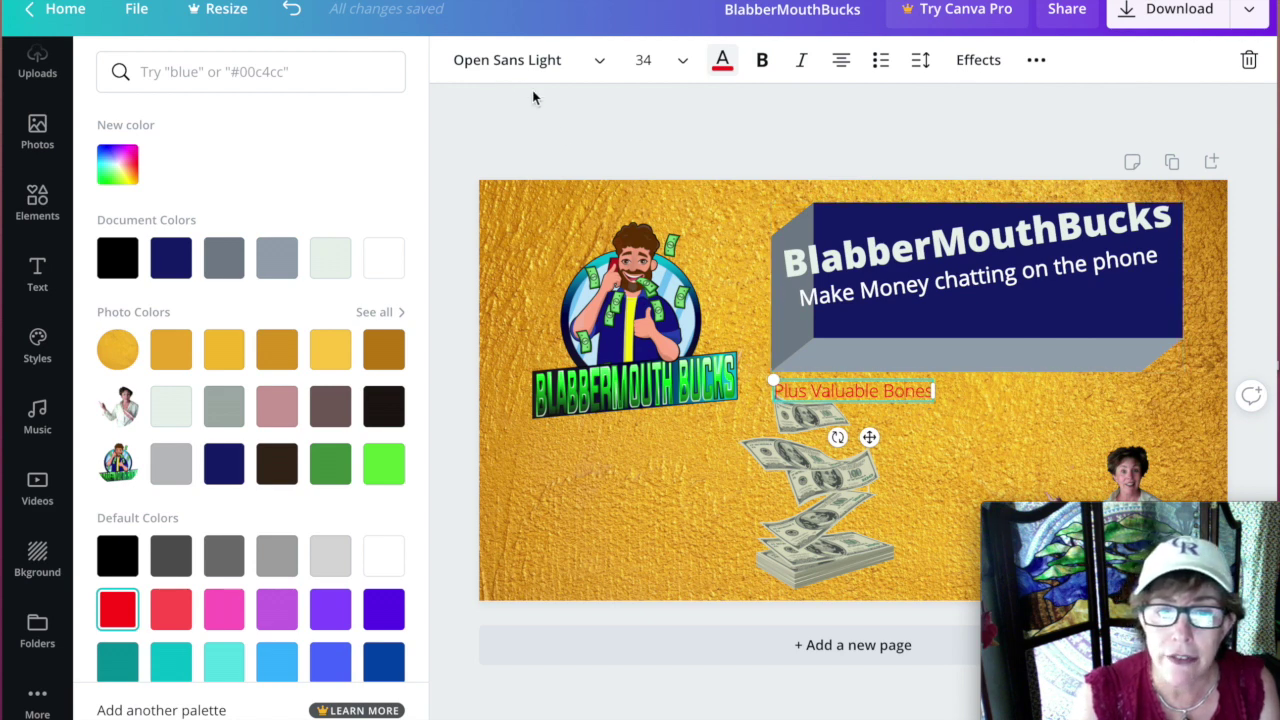
pyautogui.click(603, 68)
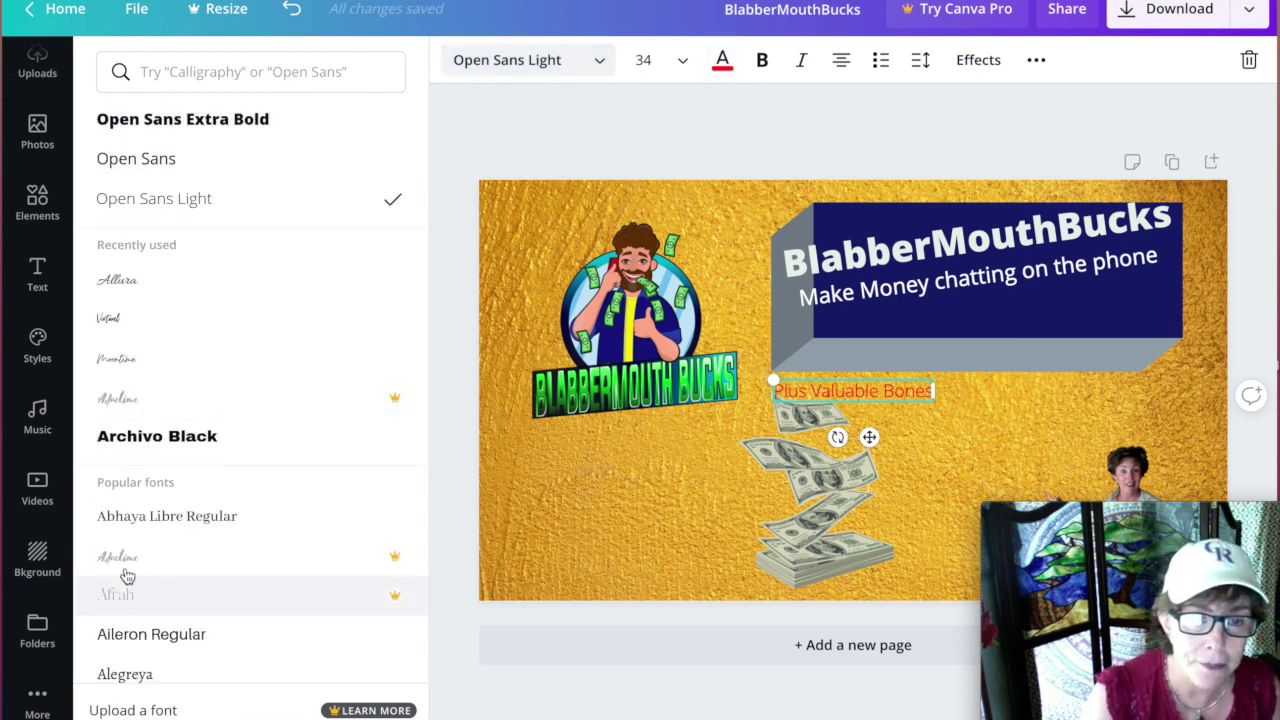
pyautogui.click(163, 446)
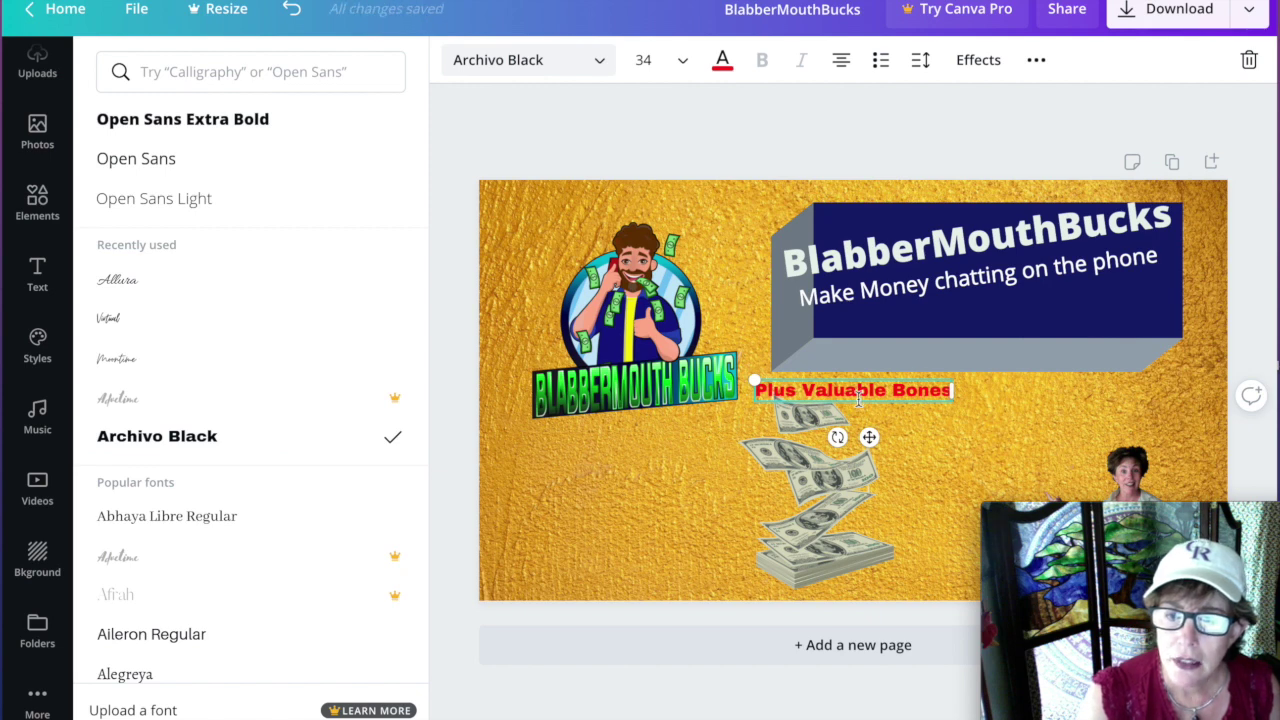
pyautogui.click(680, 60)
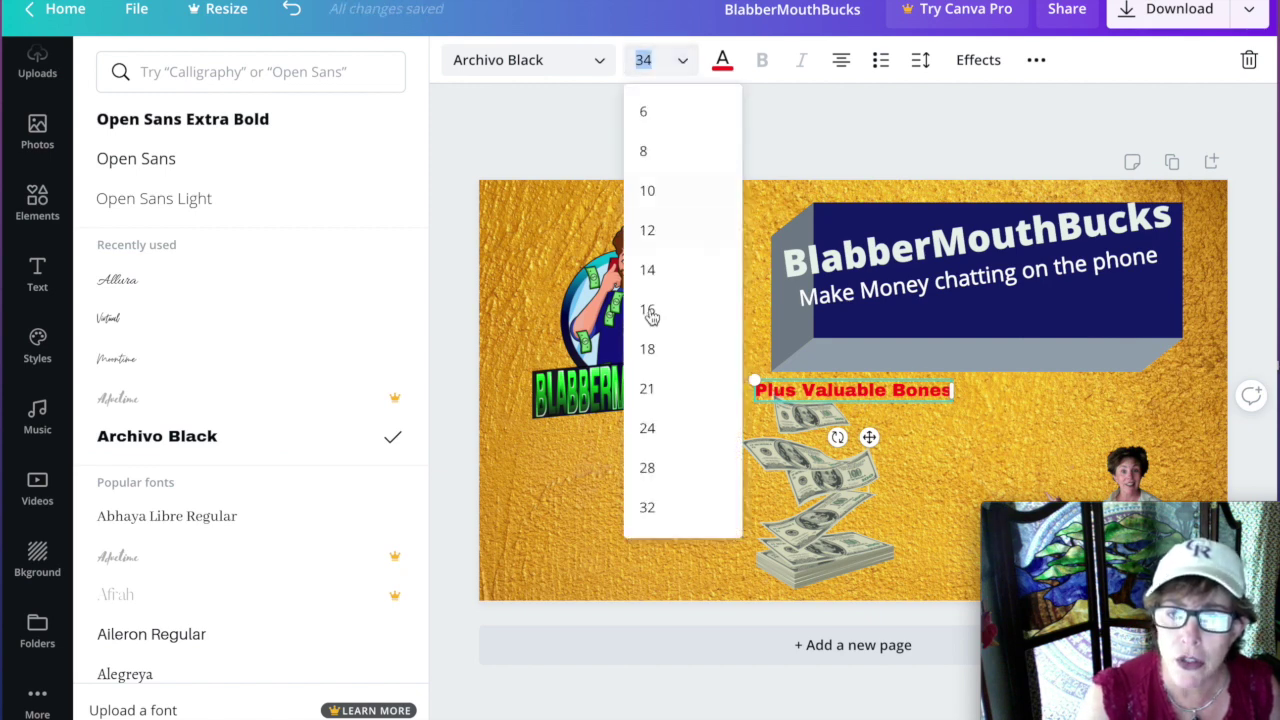
pyautogui.scroll(-1, 651, 508)
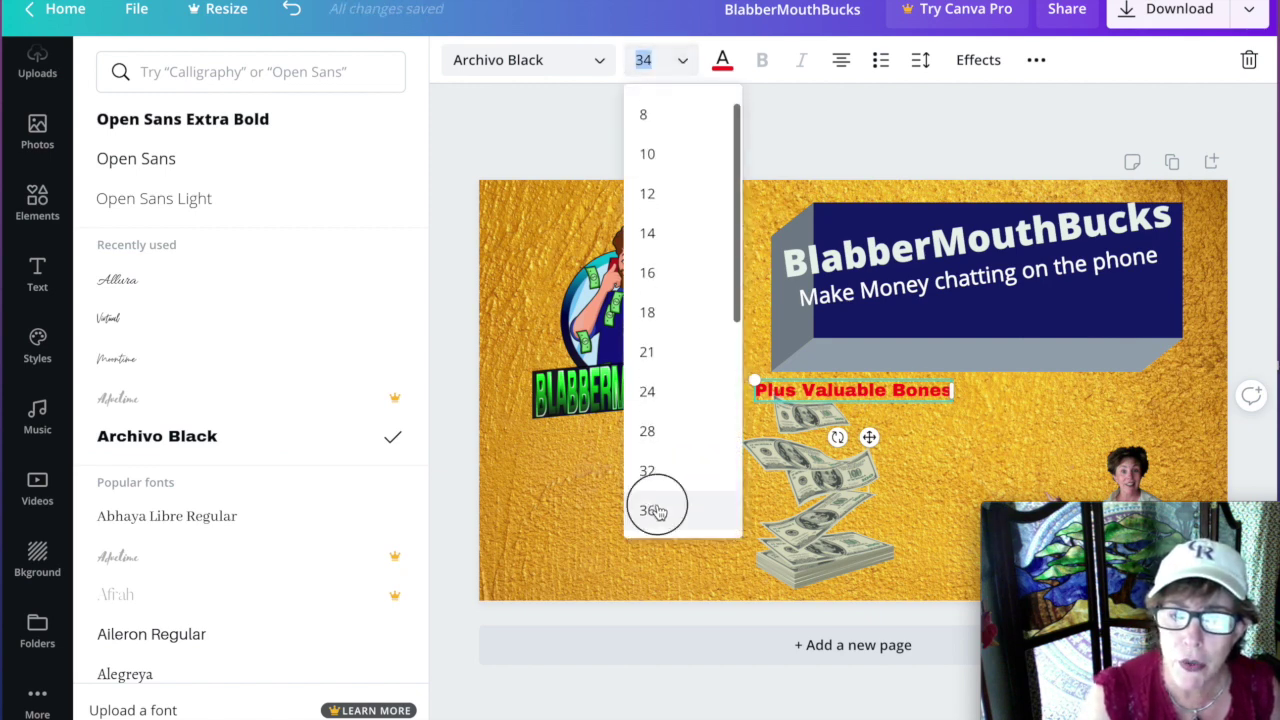
pyautogui.click(651, 508)
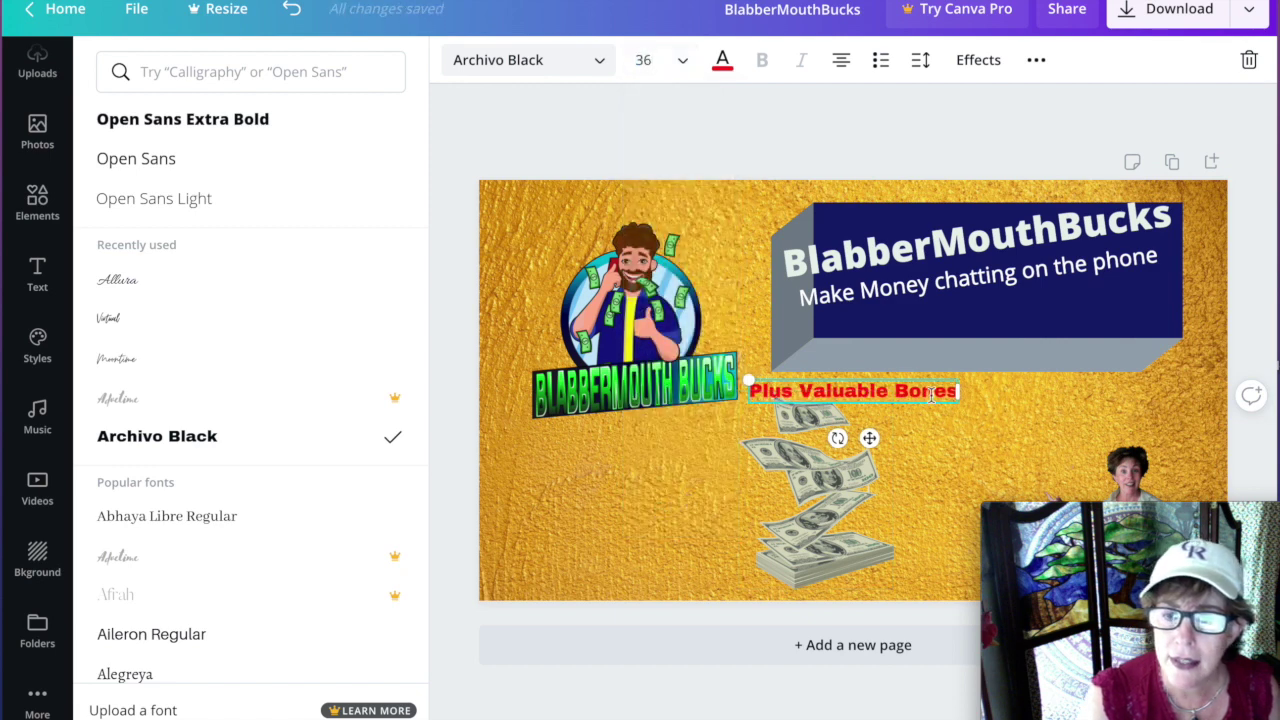
pyautogui.click(894, 395)
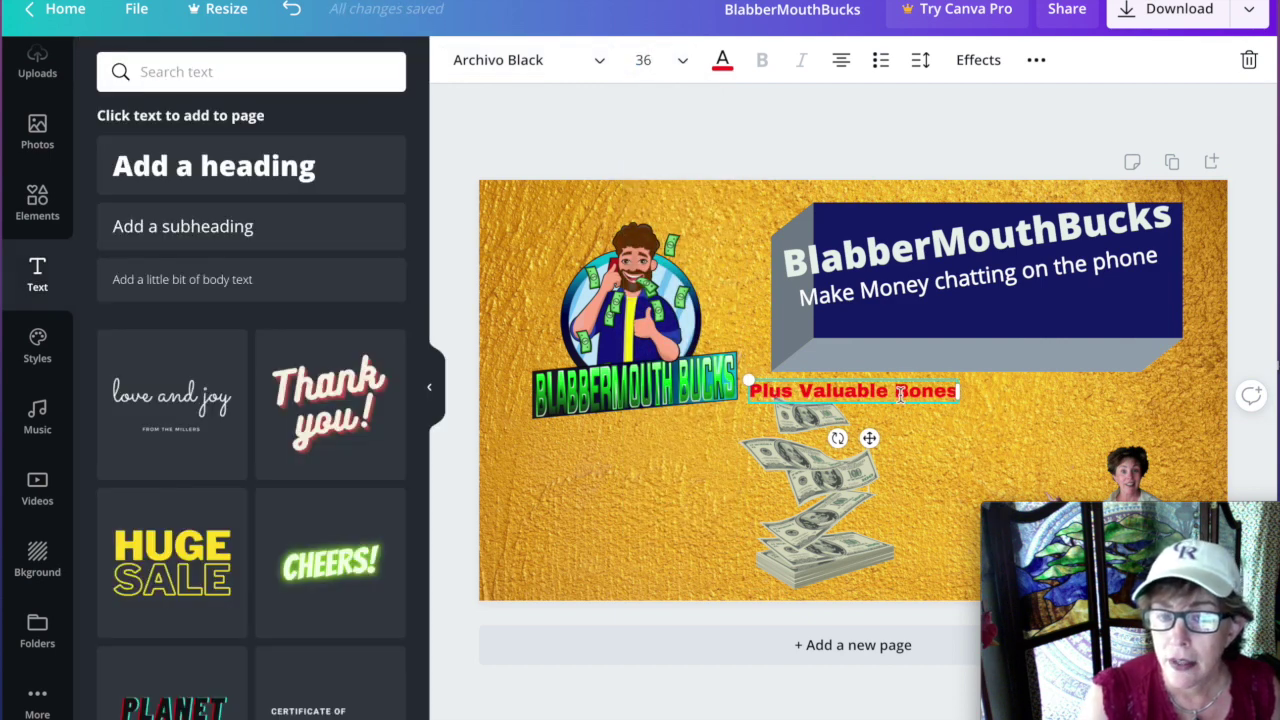
# Move the 'Plus Valuable Bones' line onto the navy box under the subtitle.
pyautogui.click(909, 477)
pyautogui.moveTo(900, 391); pyautogui.dragTo(1043, 315)
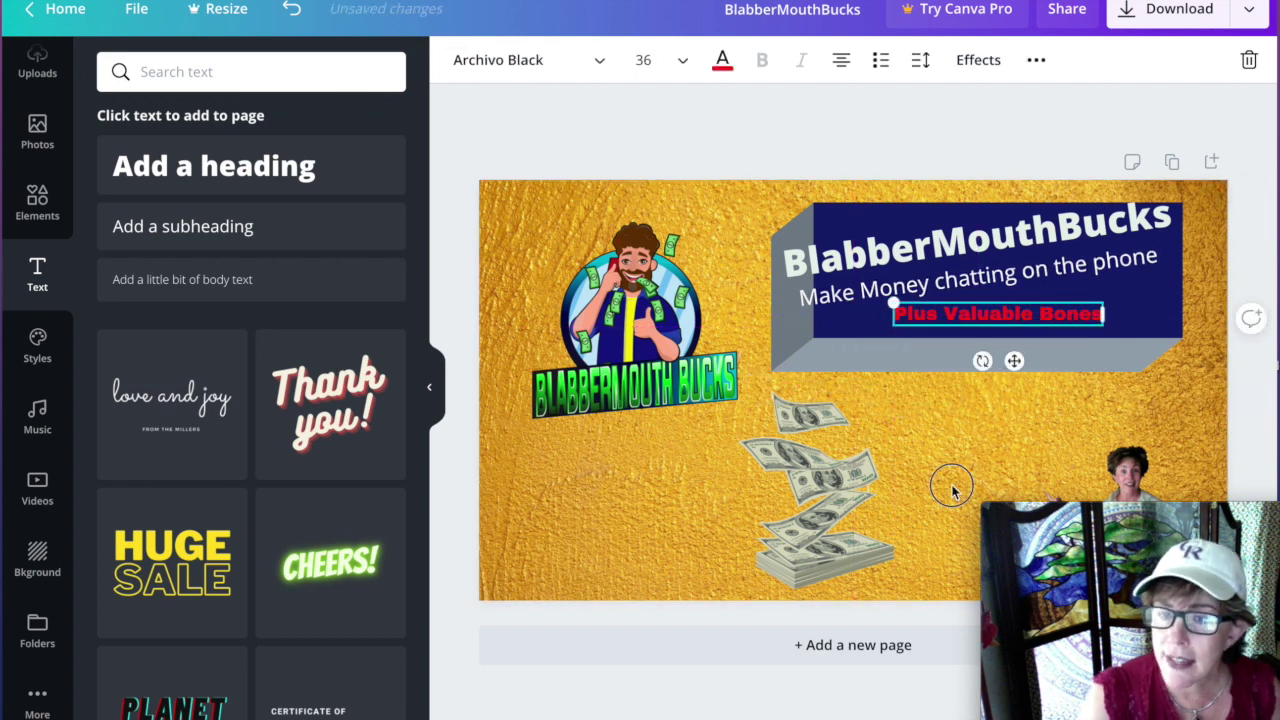
pyautogui.click(945, 505)
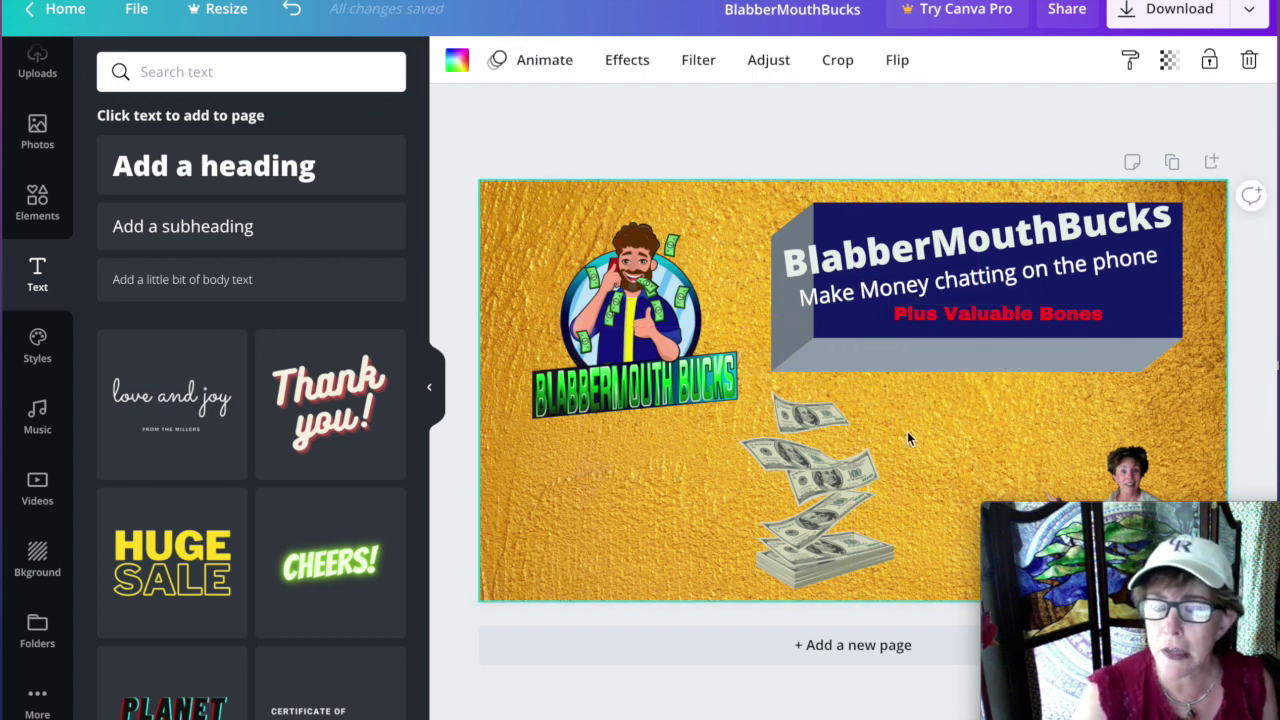
pyautogui.moveTo(949, 322); pyautogui.dragTo(951, 326)
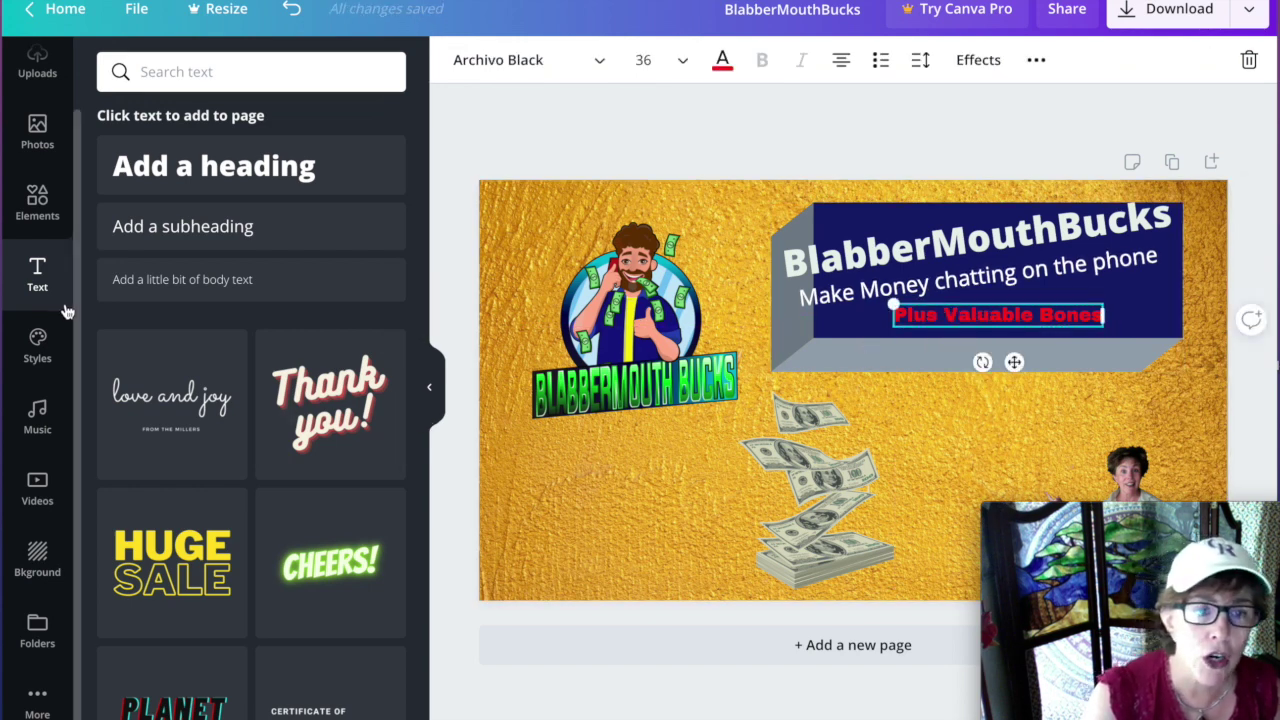
# Add a star shape, shrink it to about a third, make it red, and place it on the box's lower-left edge.
pyautogui.click(31, 222)
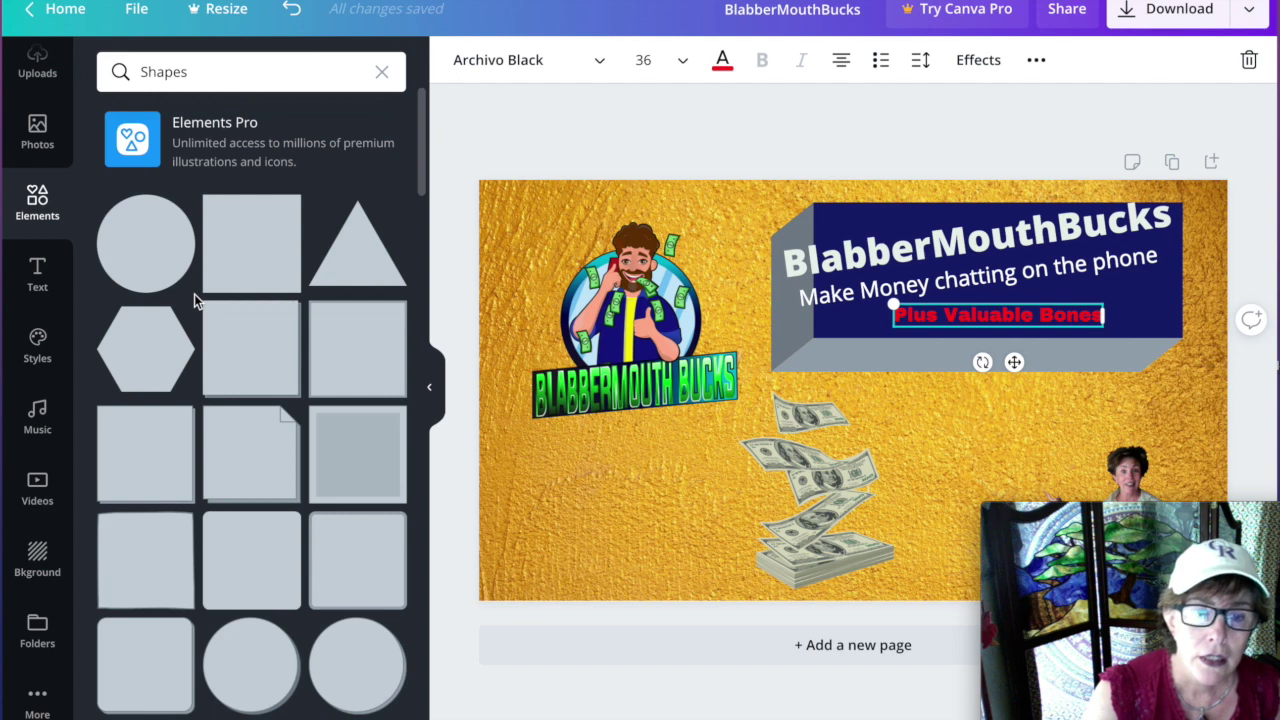
pyautogui.scroll(-6, 194, 294)
pyautogui.scroll(1, 197, 302)
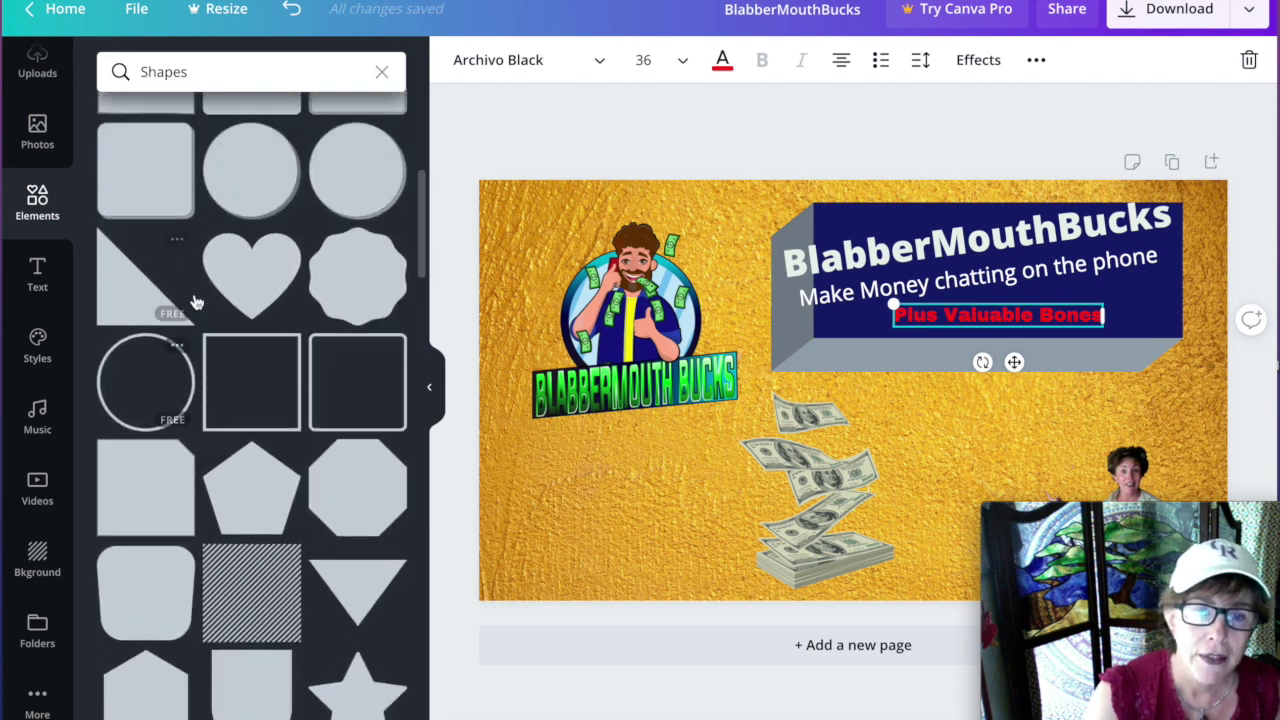
pyautogui.scroll(-2, 197, 302)
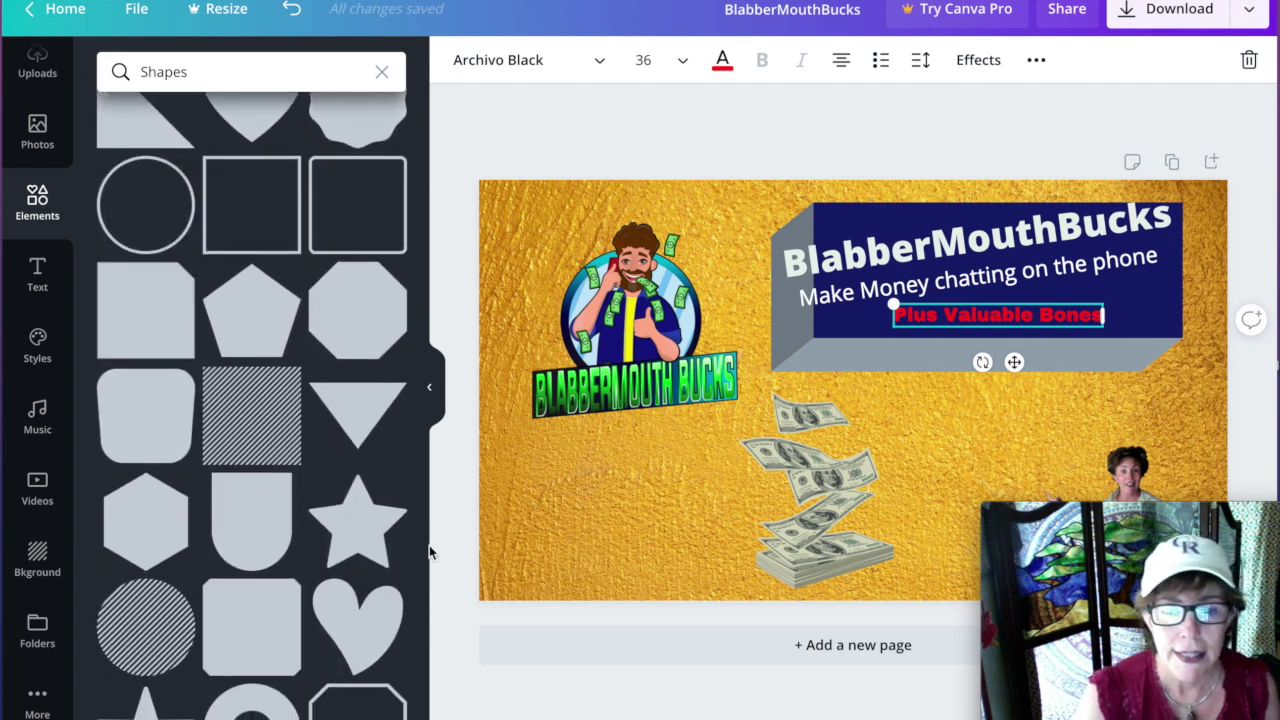
pyautogui.click(362, 537)
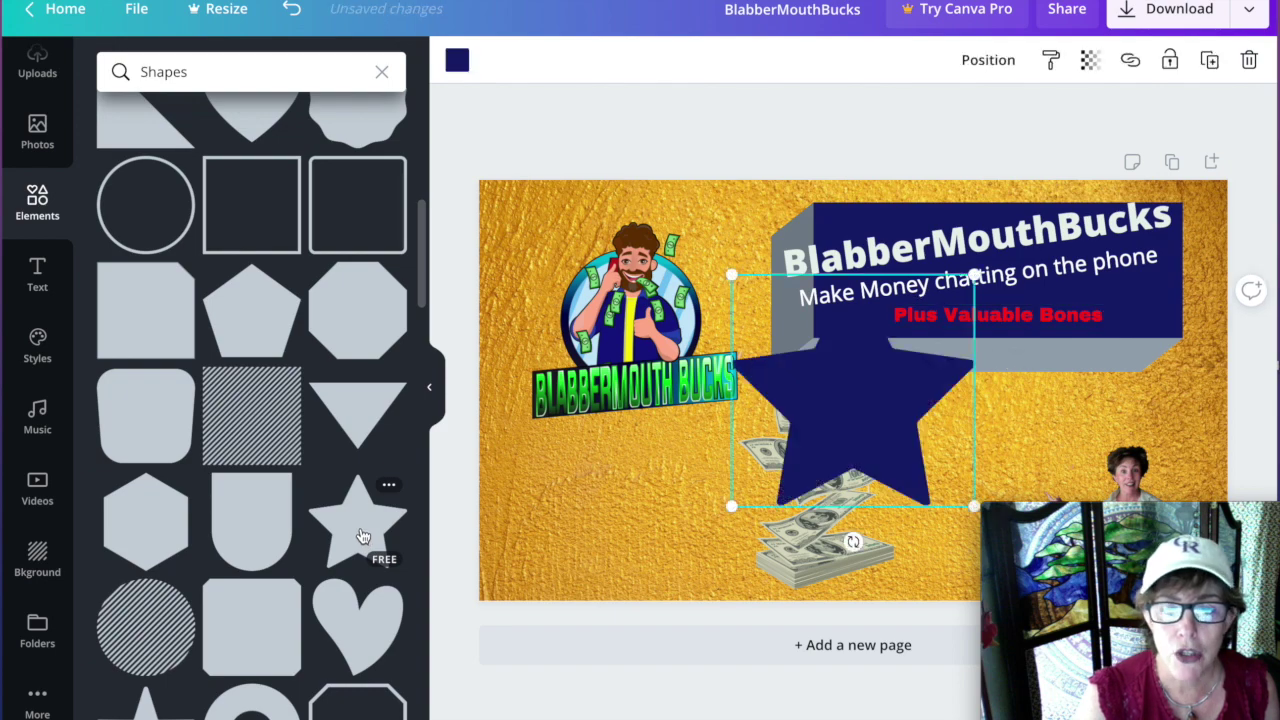
pyautogui.moveTo(973, 275); pyautogui.dragTo(772, 437)
pyautogui.click(455, 61)
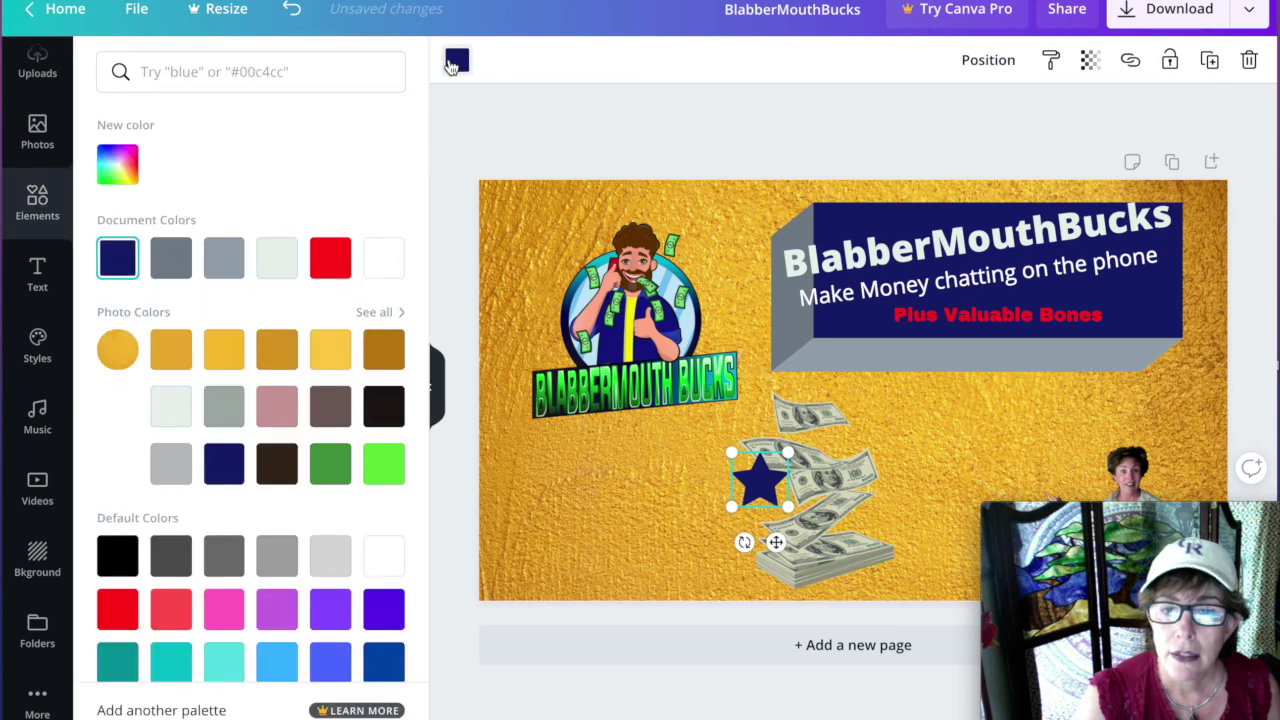
pyautogui.click(330, 258)
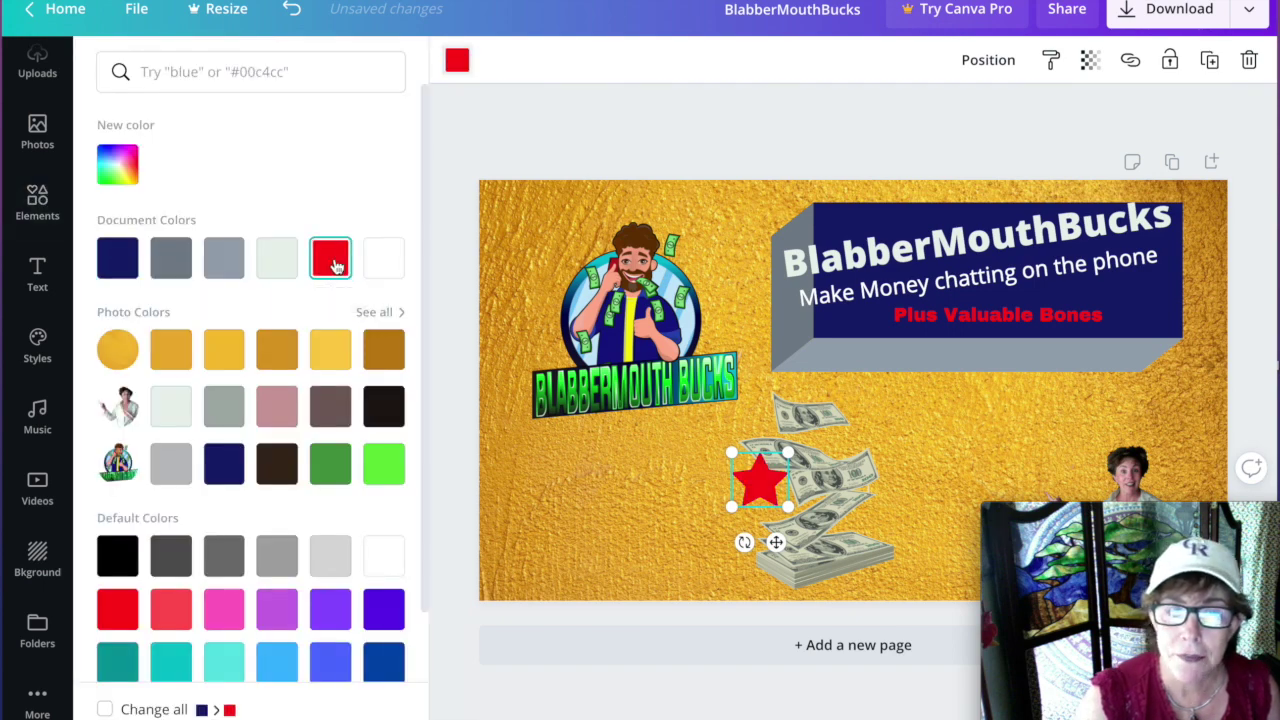
pyautogui.moveTo(752, 487); pyautogui.dragTo(840, 351)
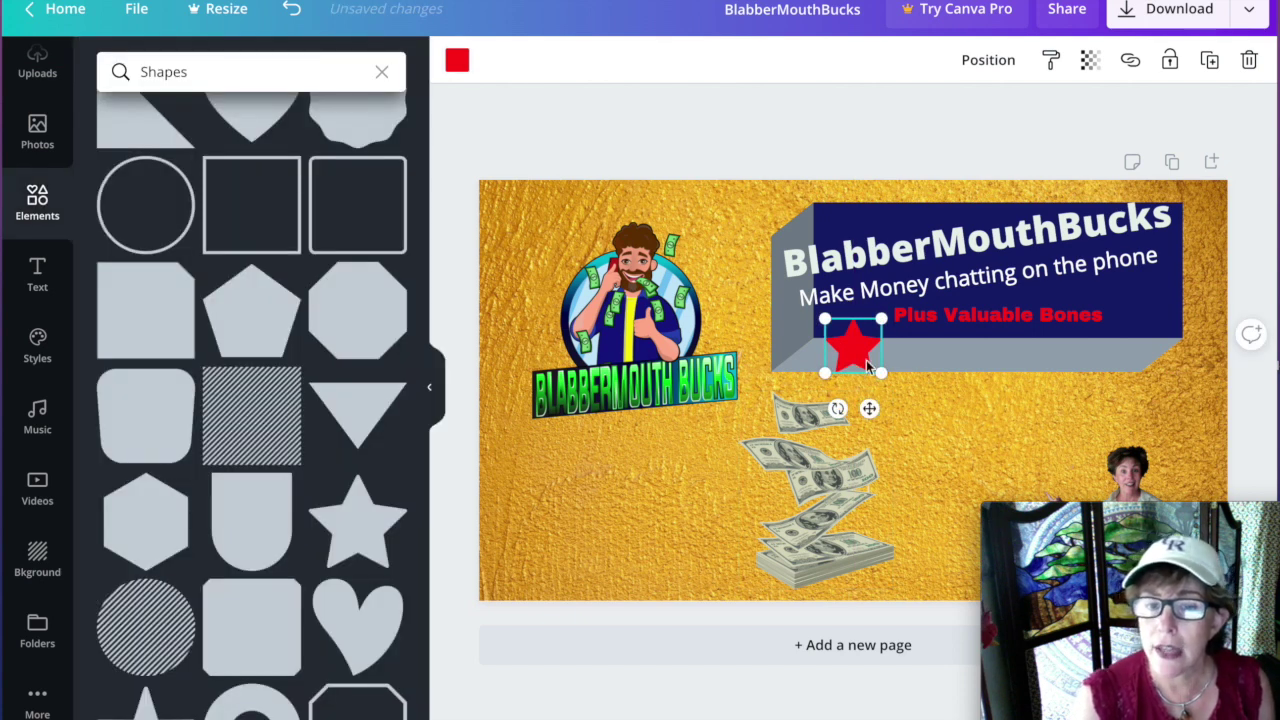
pyautogui.click(968, 432)
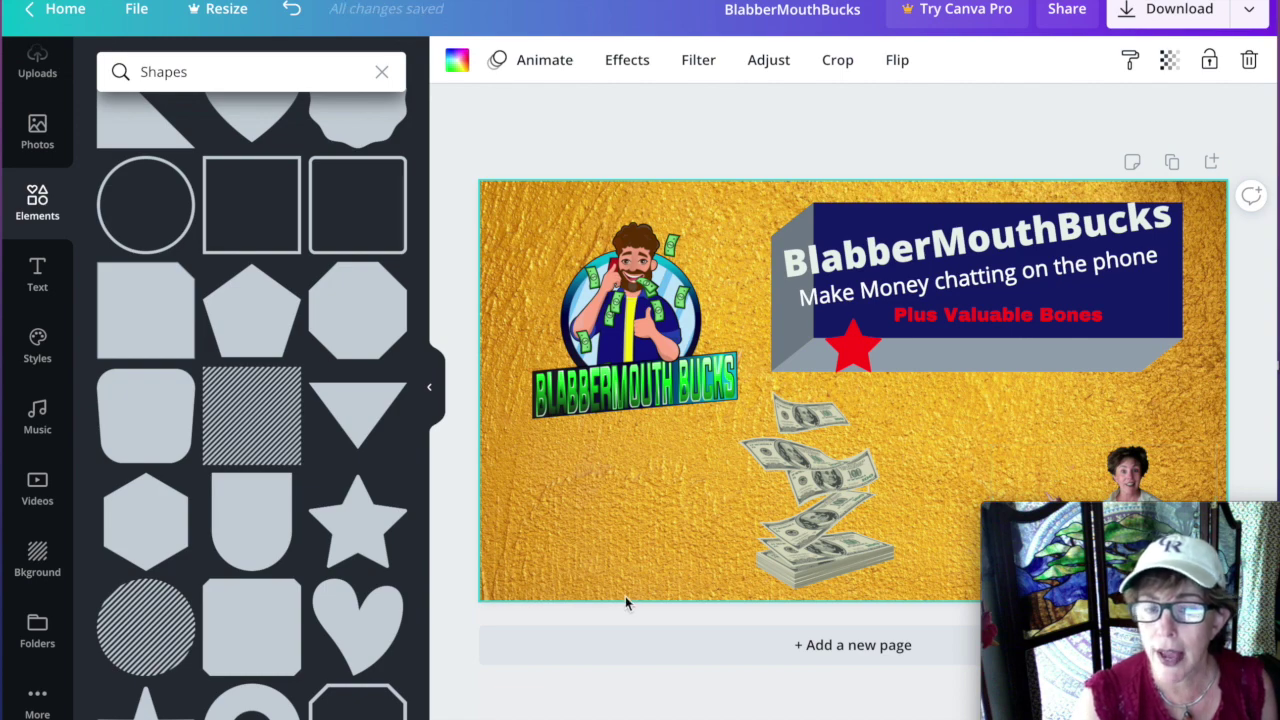
pyautogui.scroll(10, 260, 429)
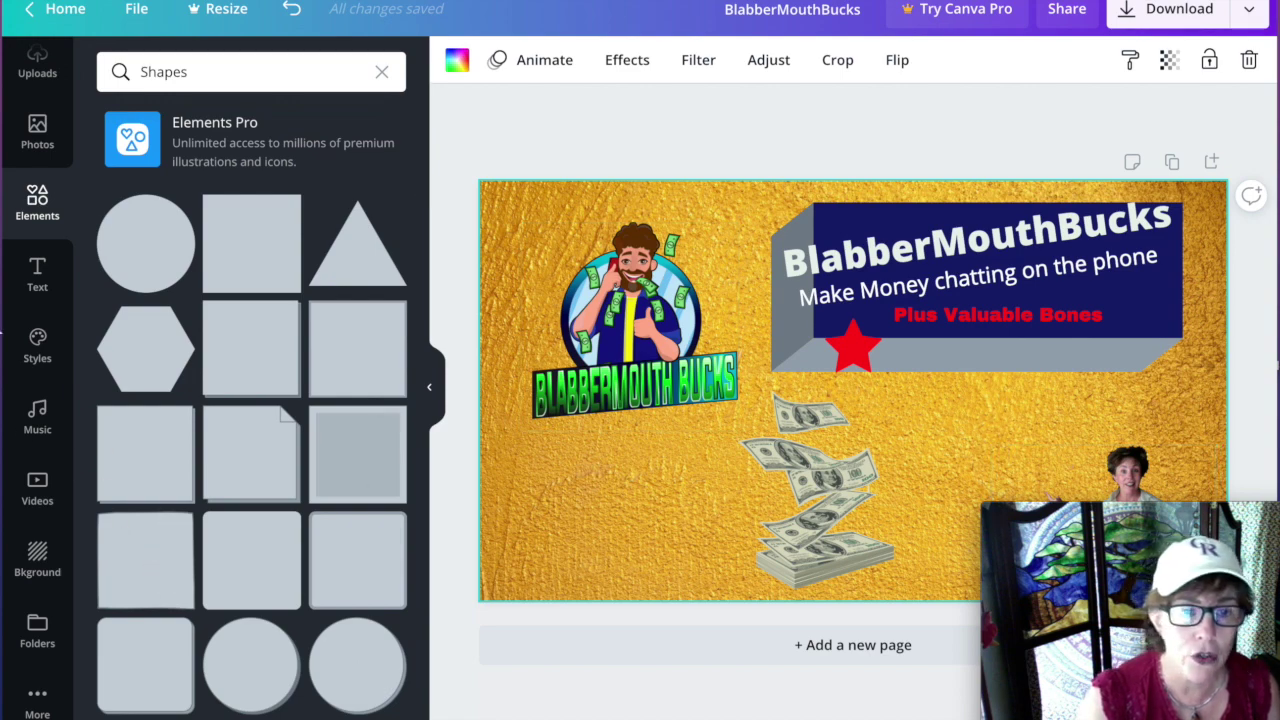
# Place the uploaded eye image on the canvas, shrink it, then delete it from the design.
pyautogui.scroll(2, 26, 173)
pyautogui.click(37, 142)
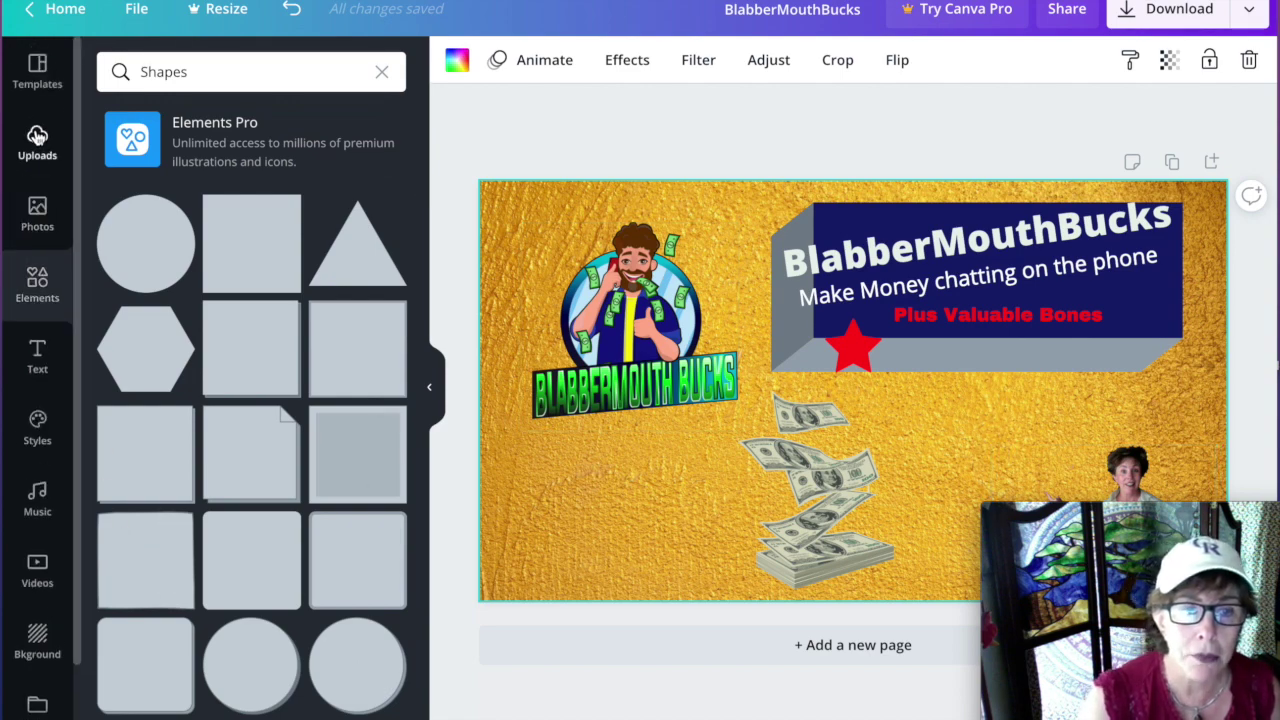
pyautogui.moveTo(255, 436)
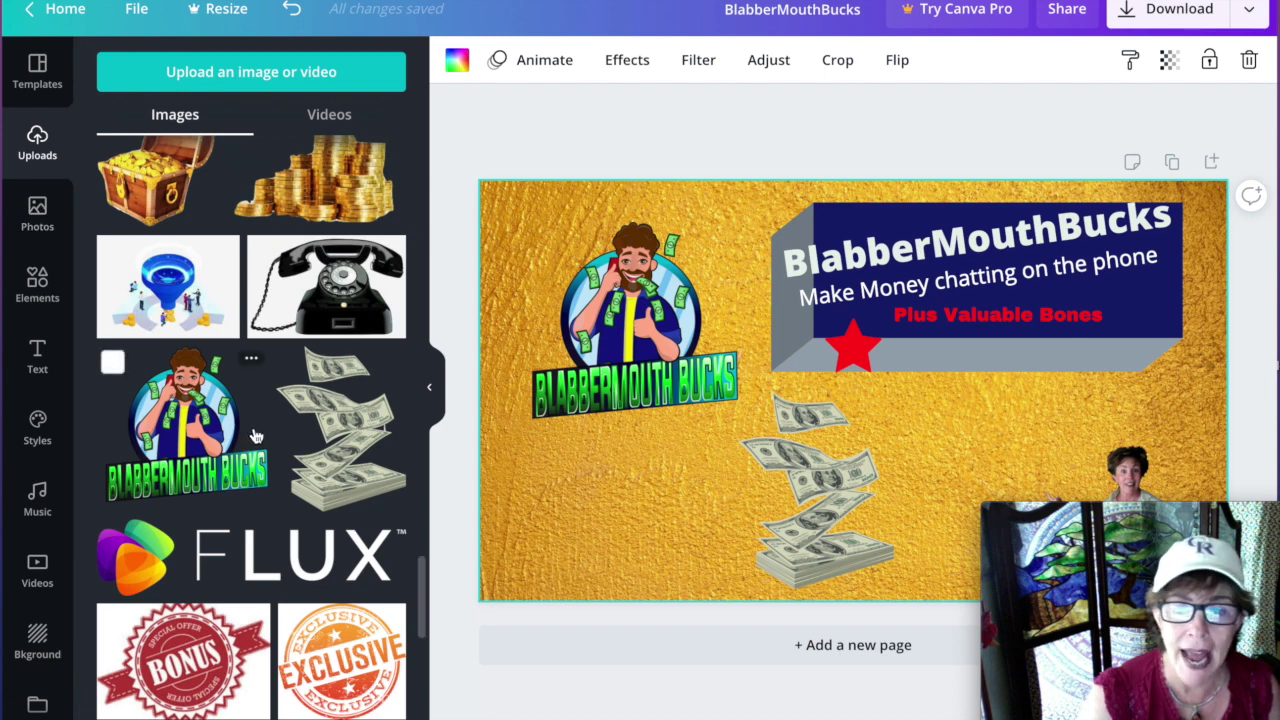
pyautogui.scroll(3, 255, 436)
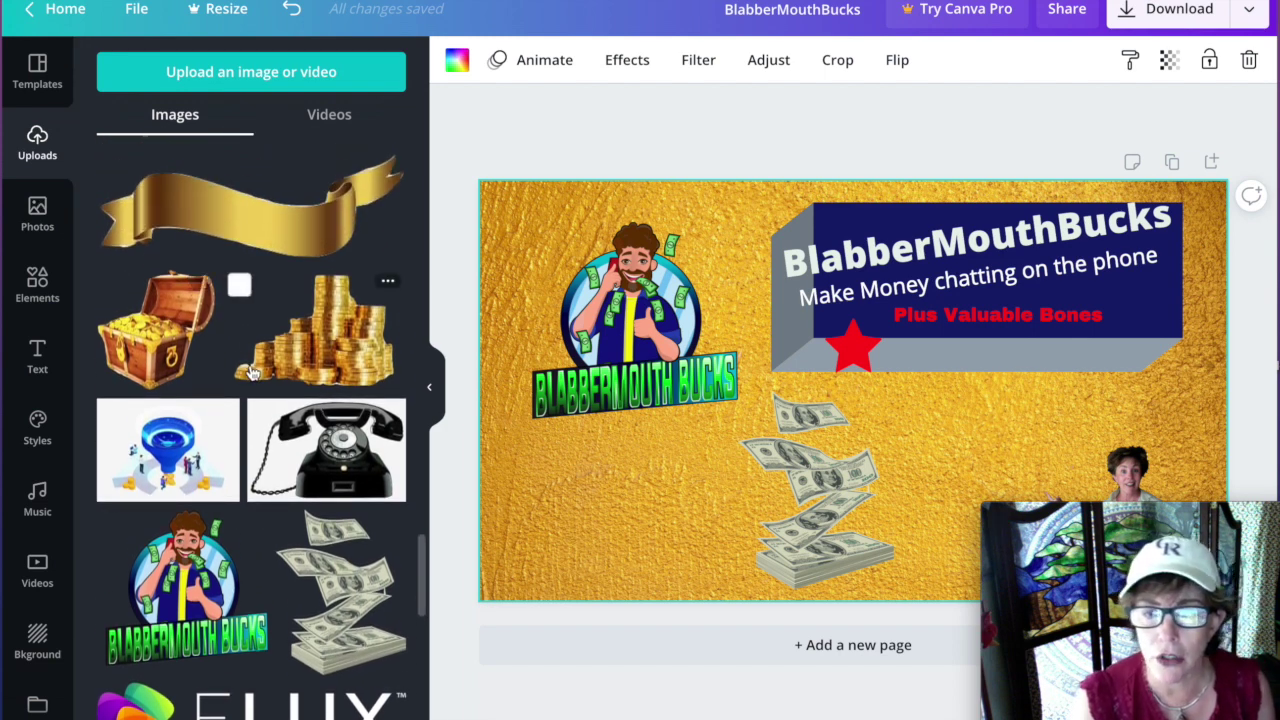
pyautogui.scroll(8, 250, 372)
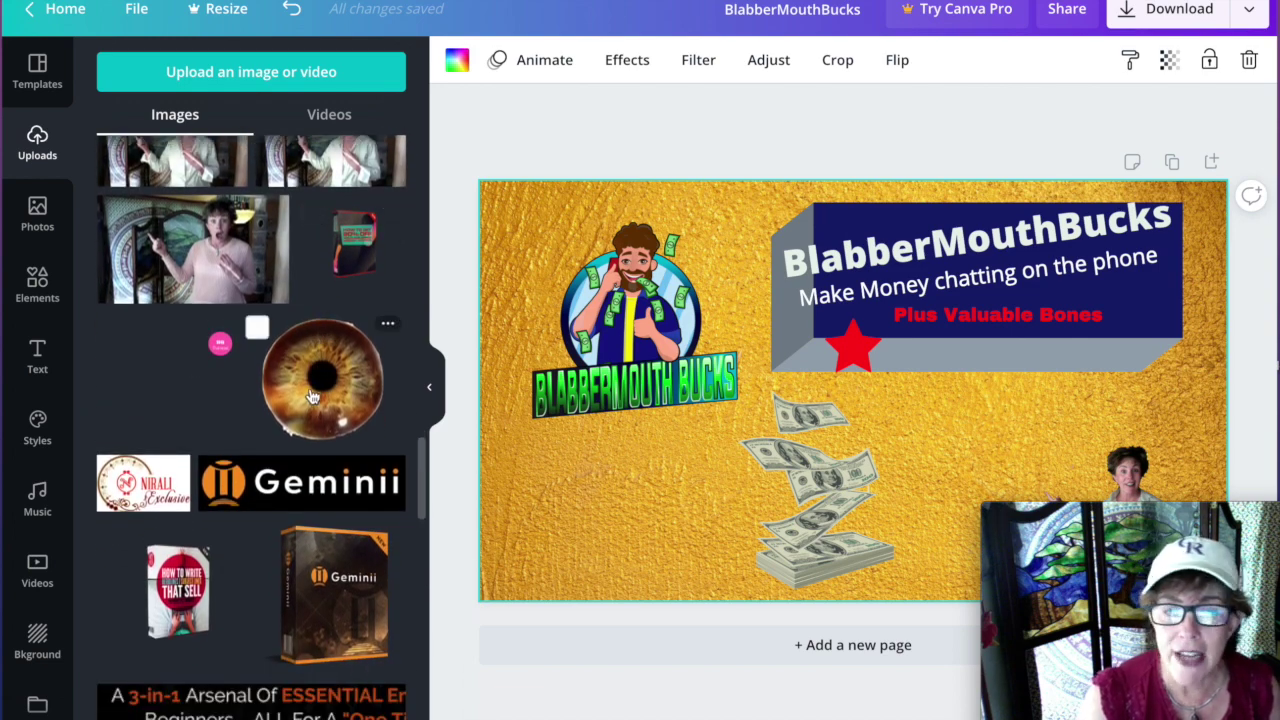
pyautogui.moveTo(320, 373); pyautogui.dragTo(545, 520)
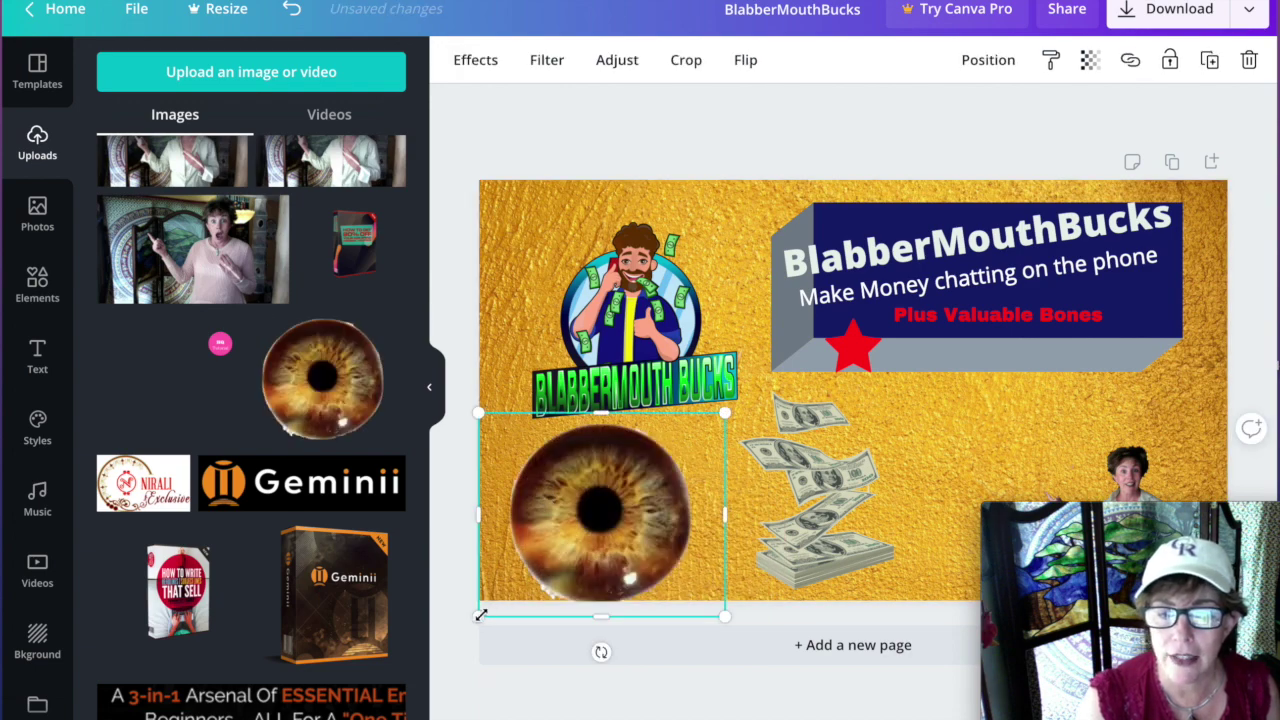
pyautogui.moveTo(480, 615); pyautogui.dragTo(522, 582)
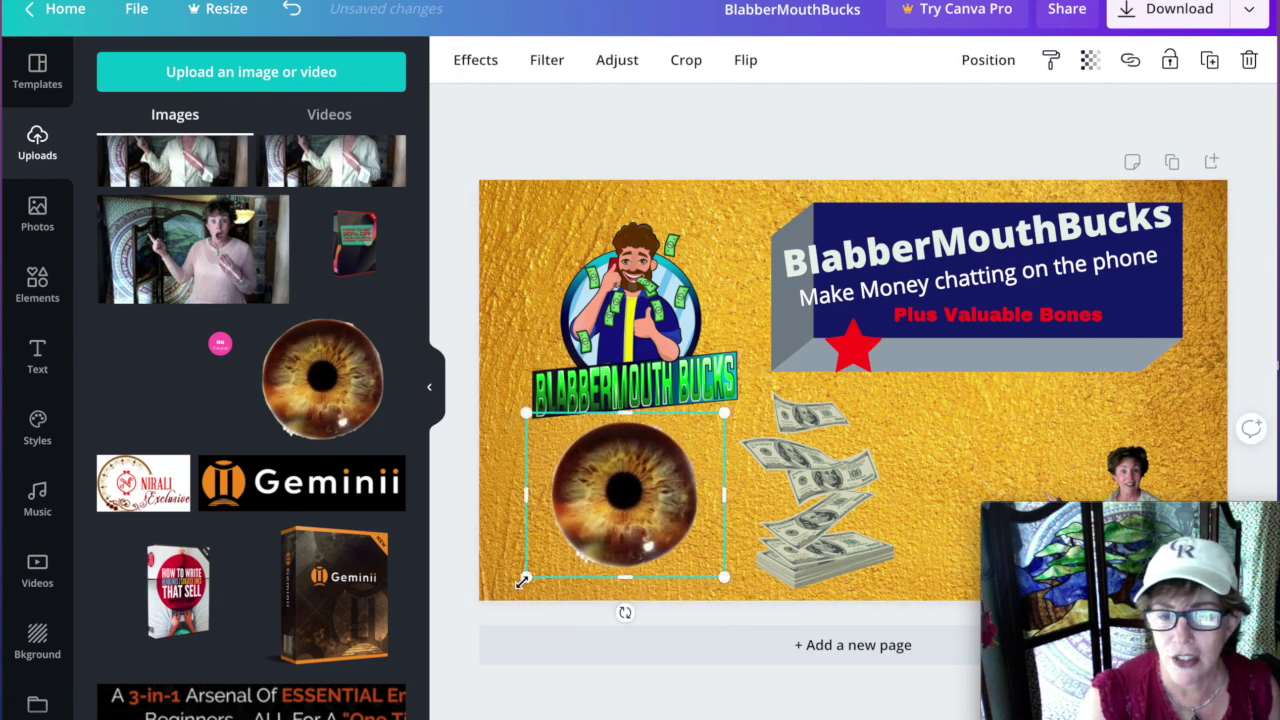
pyautogui.press('Delete')
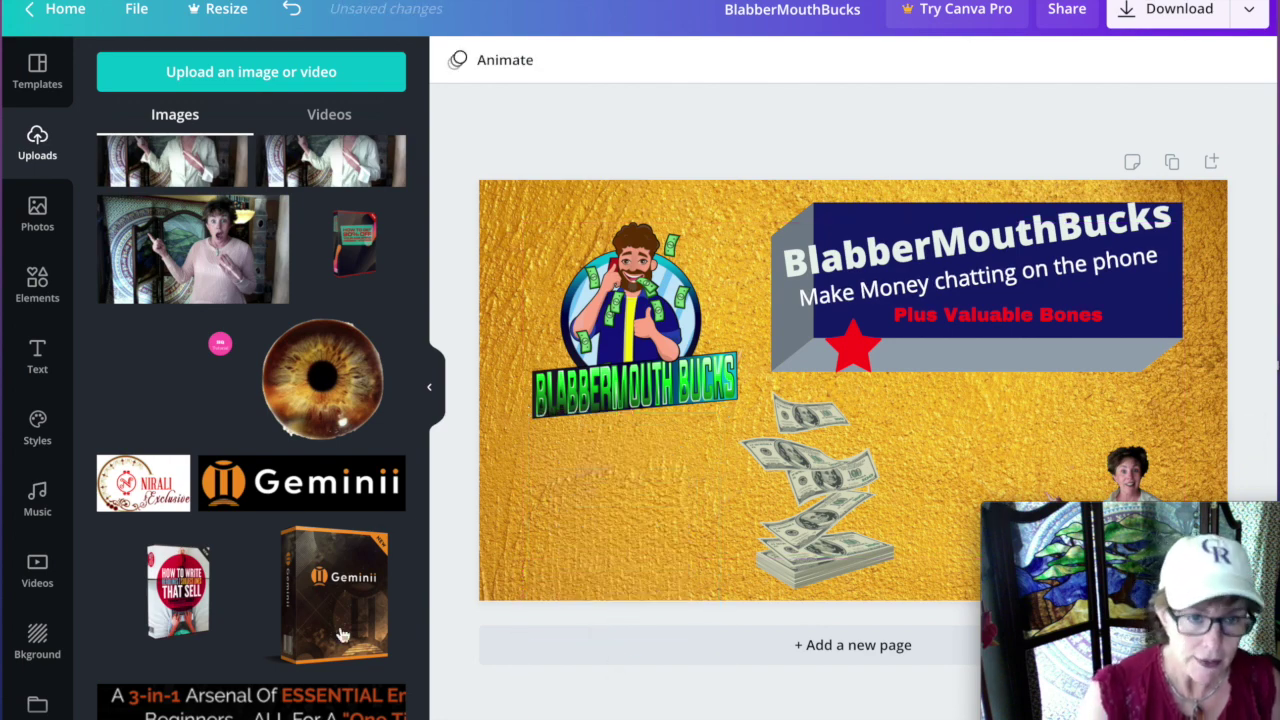
pyautogui.scroll(2, 340, 635)
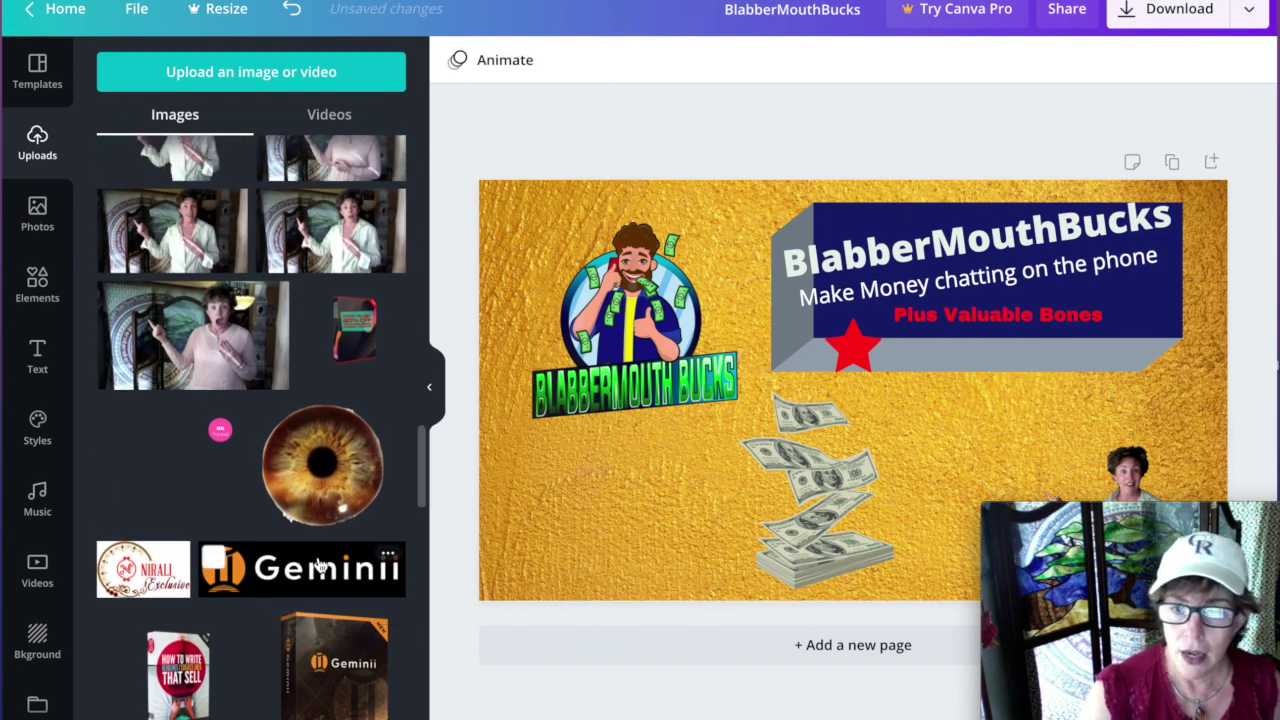
pyautogui.scroll(3, 318, 567)
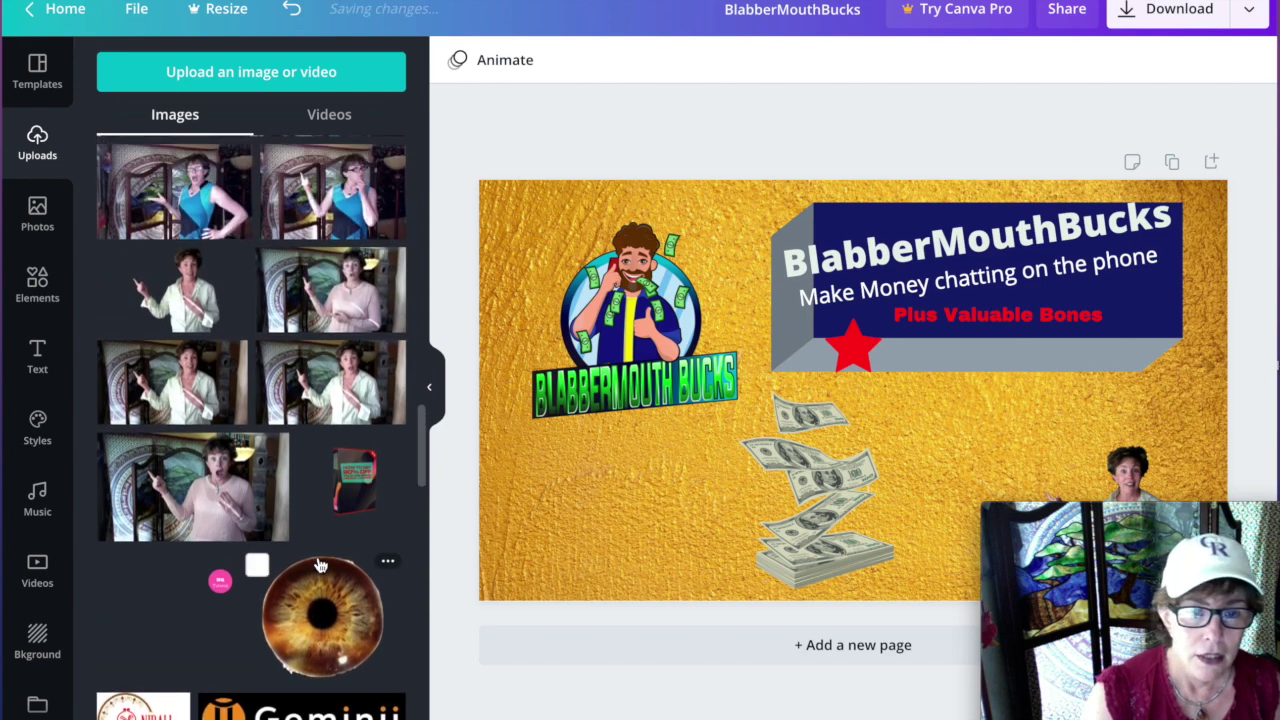
pyautogui.scroll(-1, 318, 567)
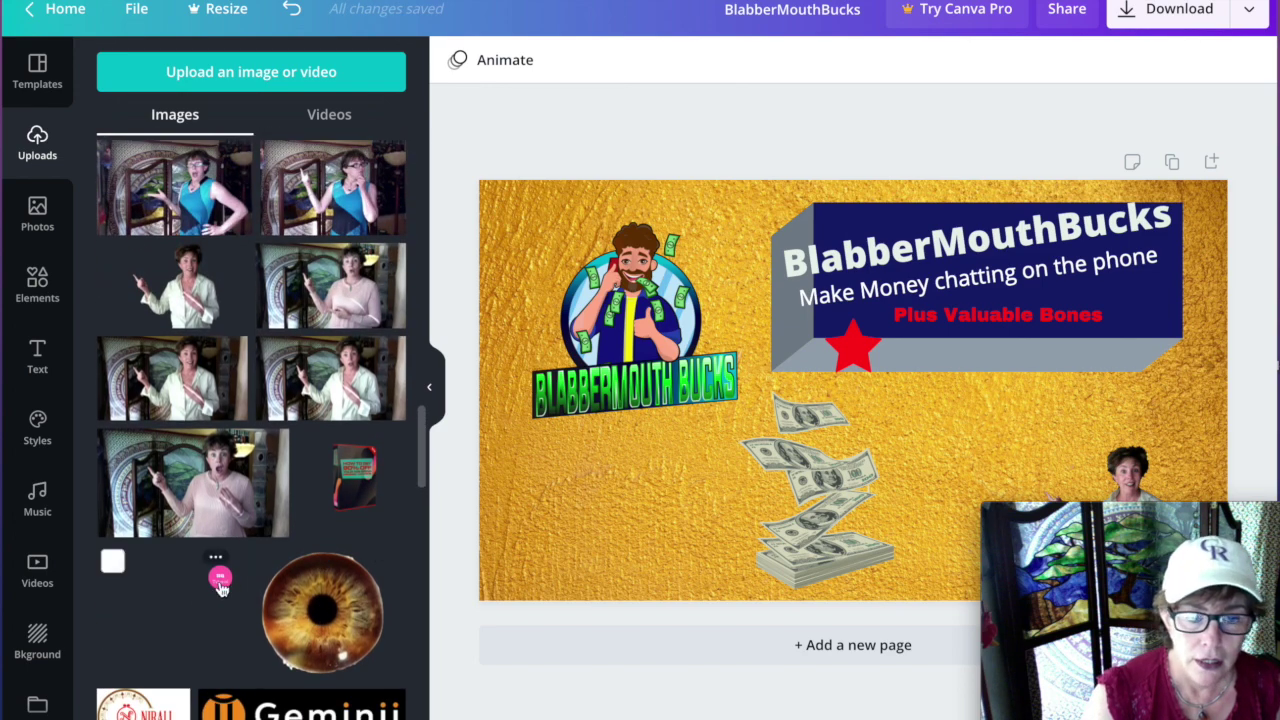
# Place the pink HQ Tutorial badge, enlarge it, and set it at the lower left below the logo.
pyautogui.moveTo(485, 540); pyautogui.dragTo(610, 528)
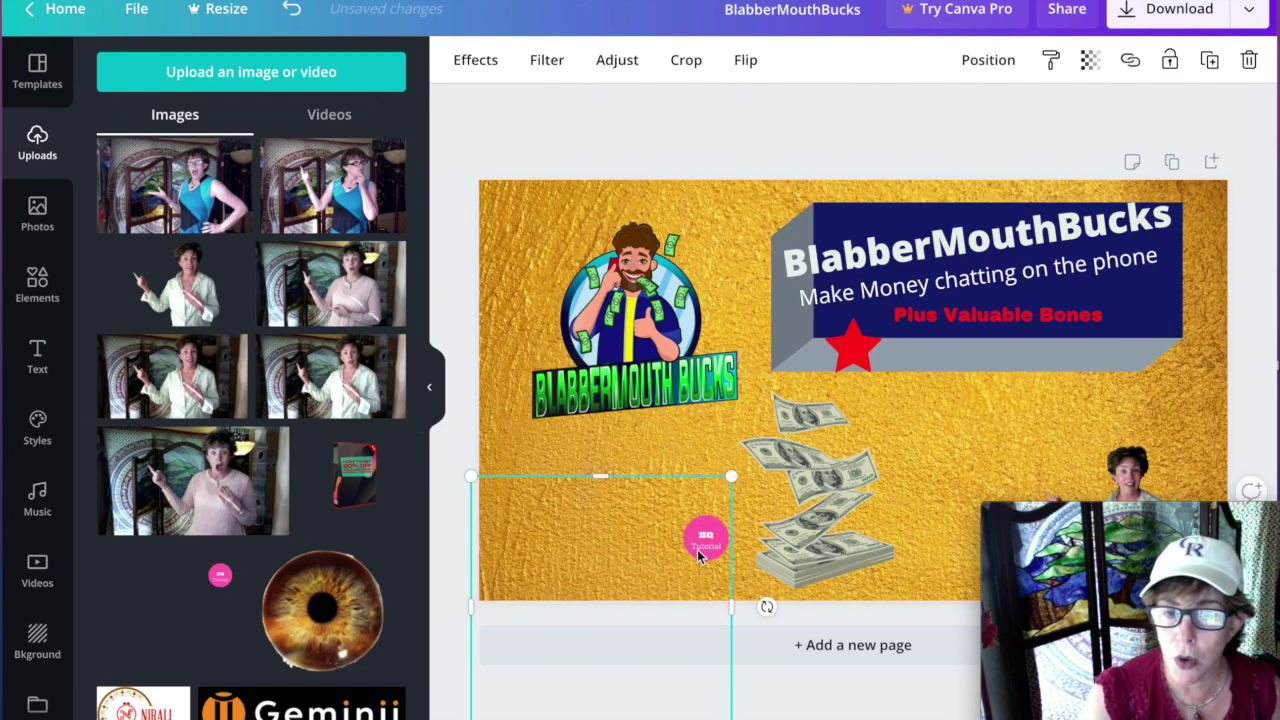
pyautogui.moveTo(731, 480); pyautogui.dragTo(847, 360)
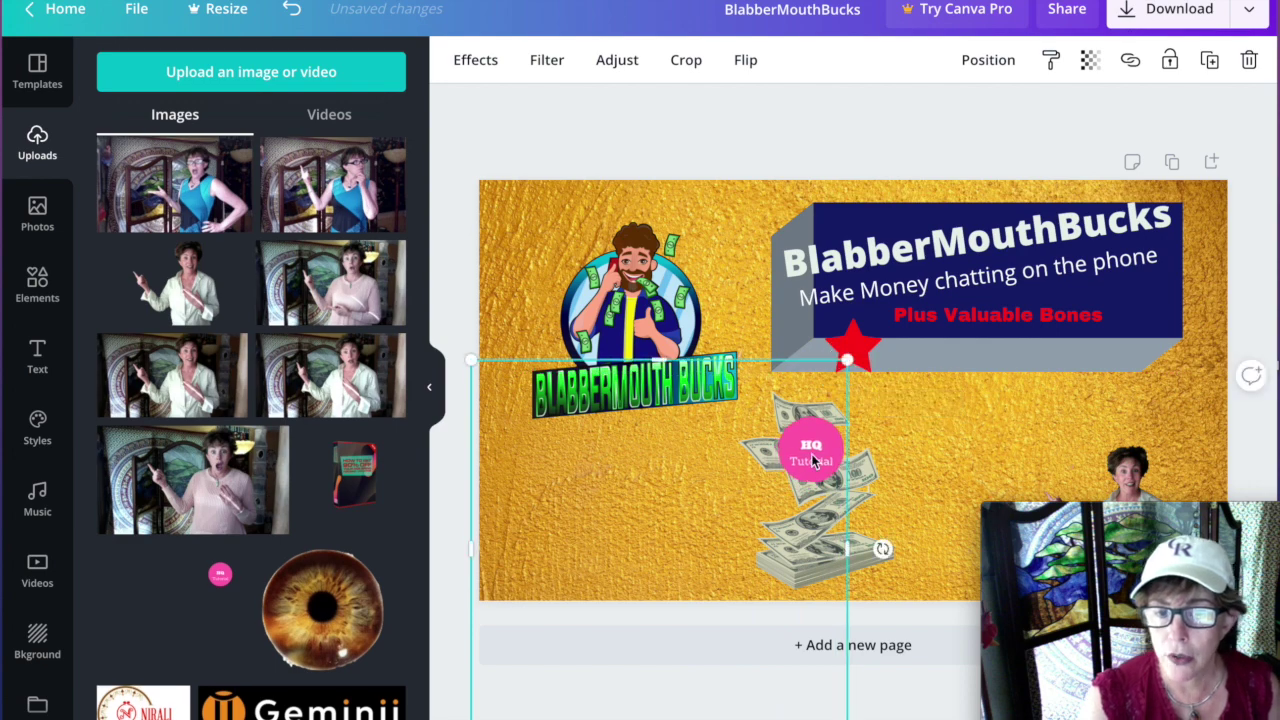
pyautogui.moveTo(810, 460); pyautogui.dragTo(614, 515)
pyautogui.moveTo(670, 434); pyautogui.dragTo(580, 533)
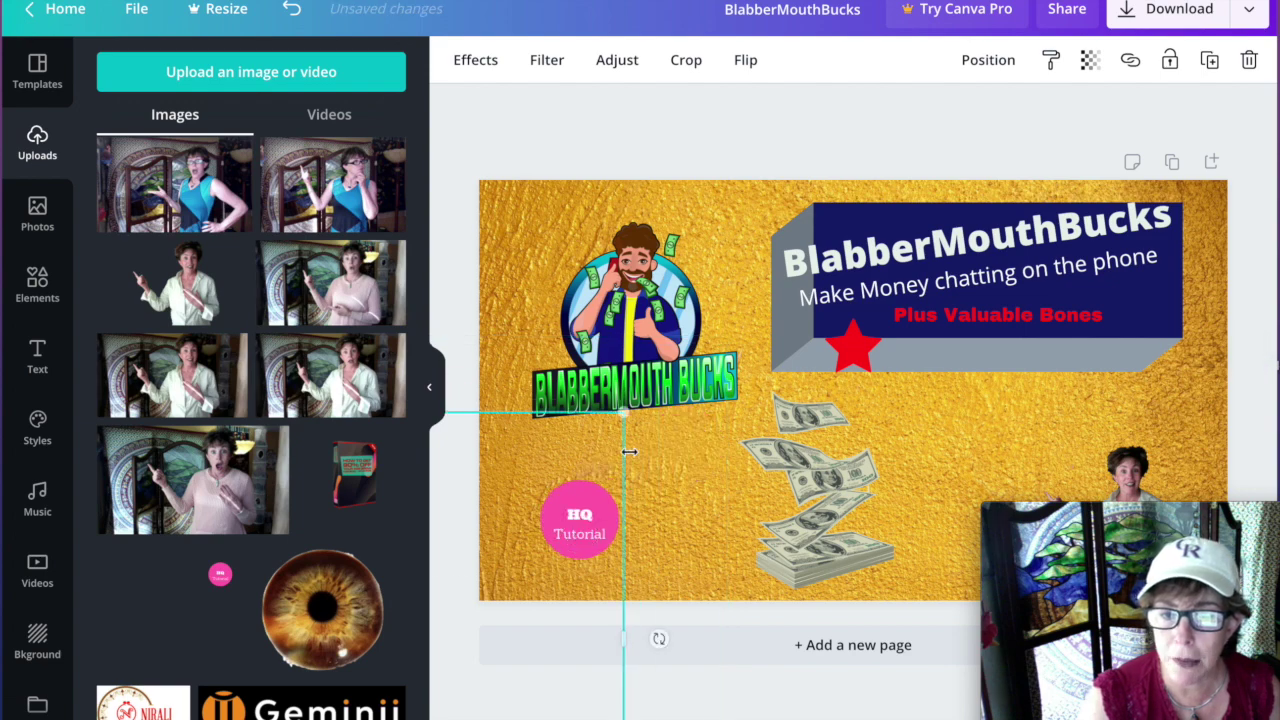
pyautogui.moveTo(625, 411); pyautogui.dragTo(660, 395)
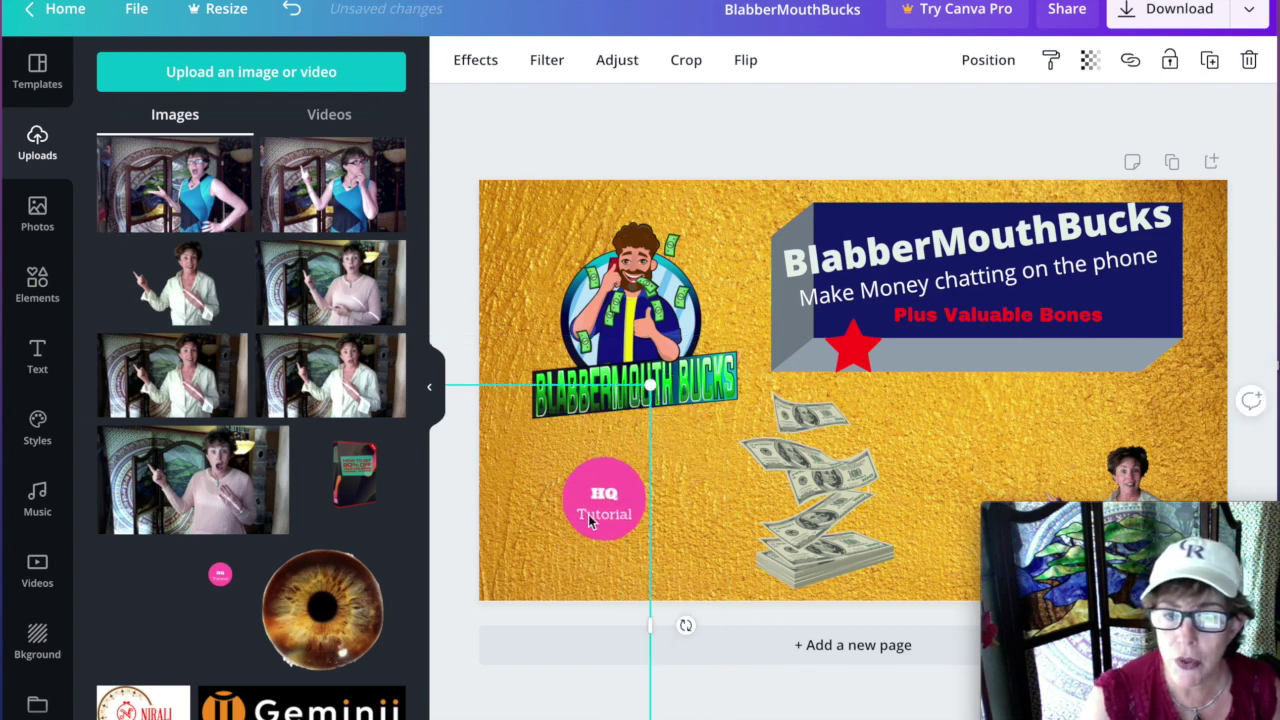
pyautogui.moveTo(608, 512); pyautogui.dragTo(588, 520)
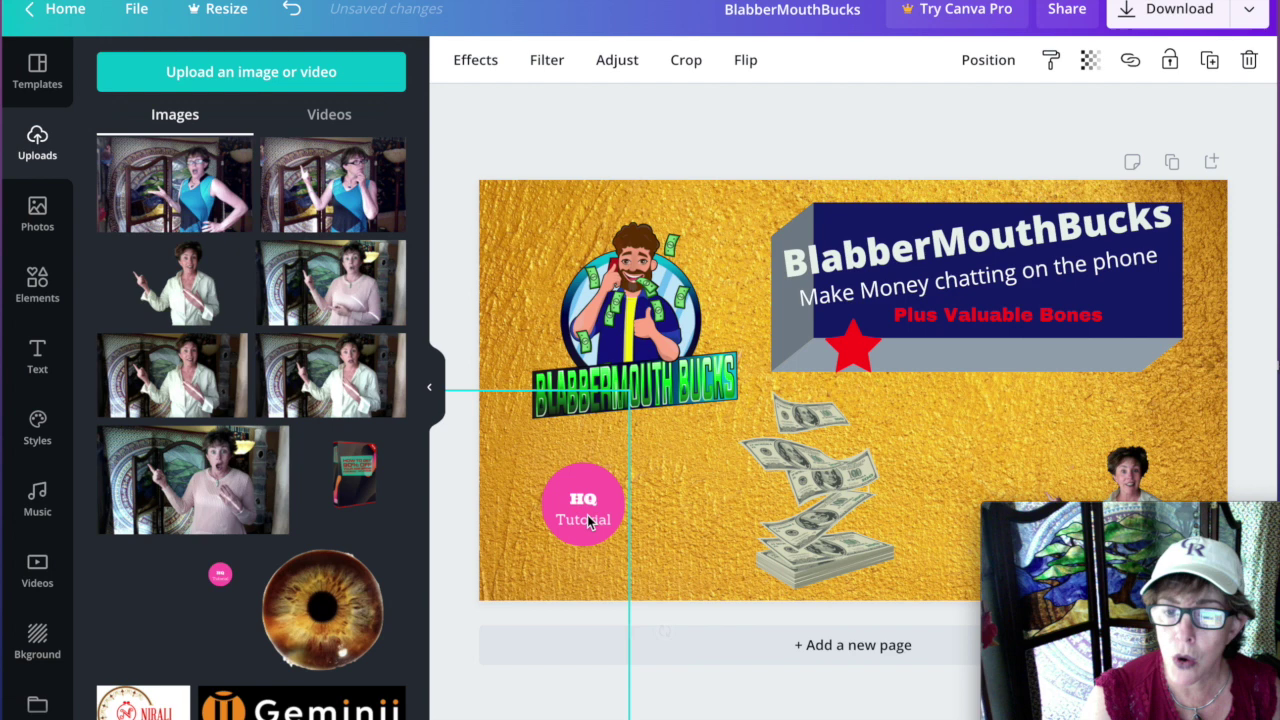
pyautogui.click(682, 549)
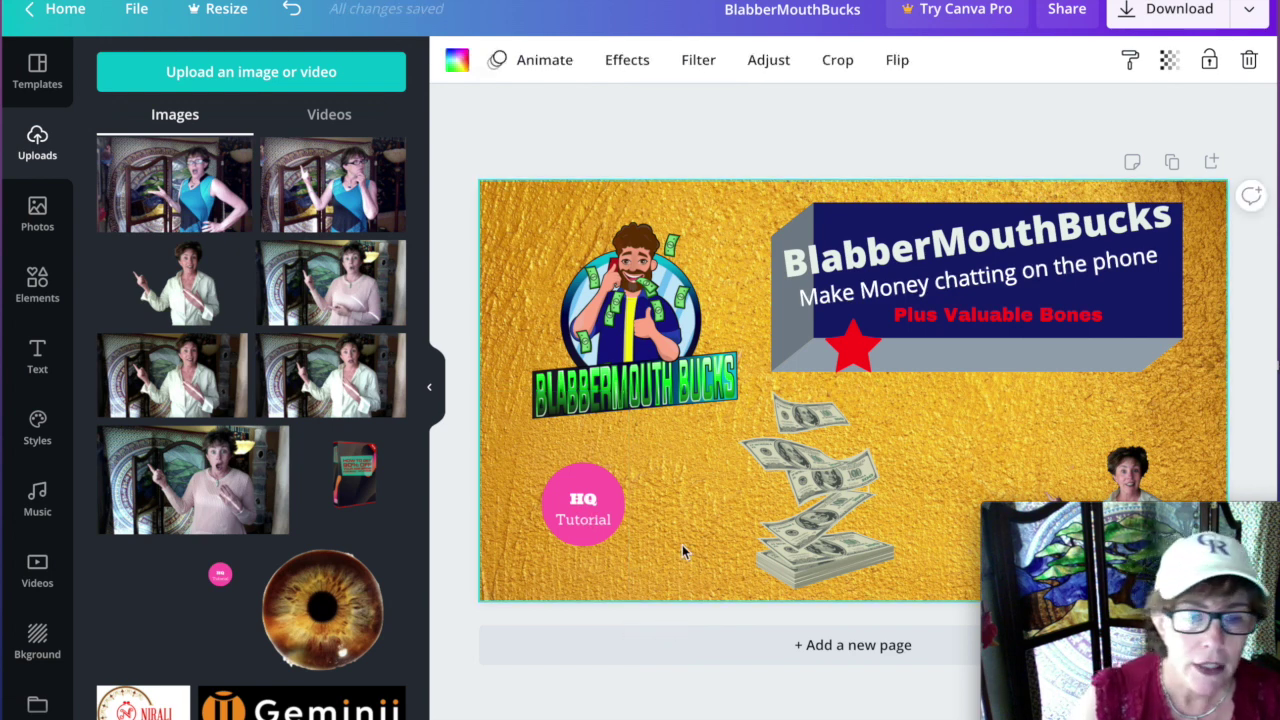
pyautogui.scroll(5, 157, 530)
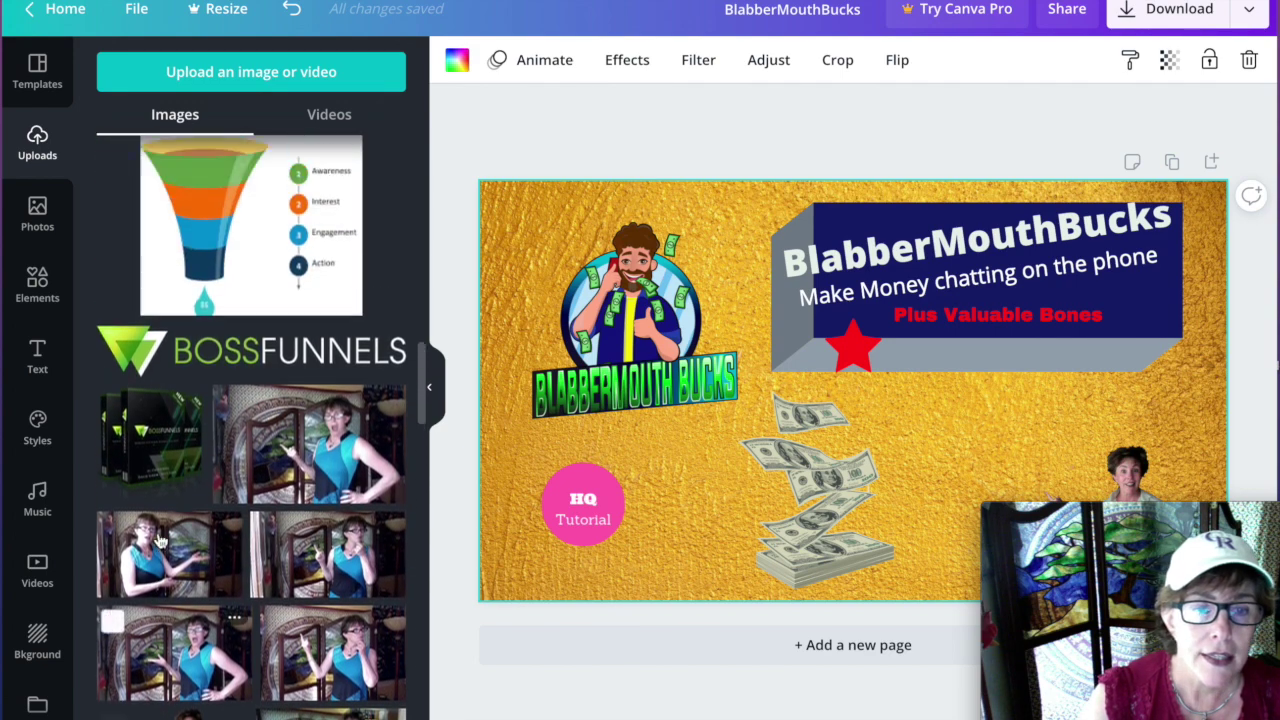
# Add the Twitter bird, shrink it, and set it just right of the HQ Tutorial badge.
pyautogui.scroll(5, 160, 541)
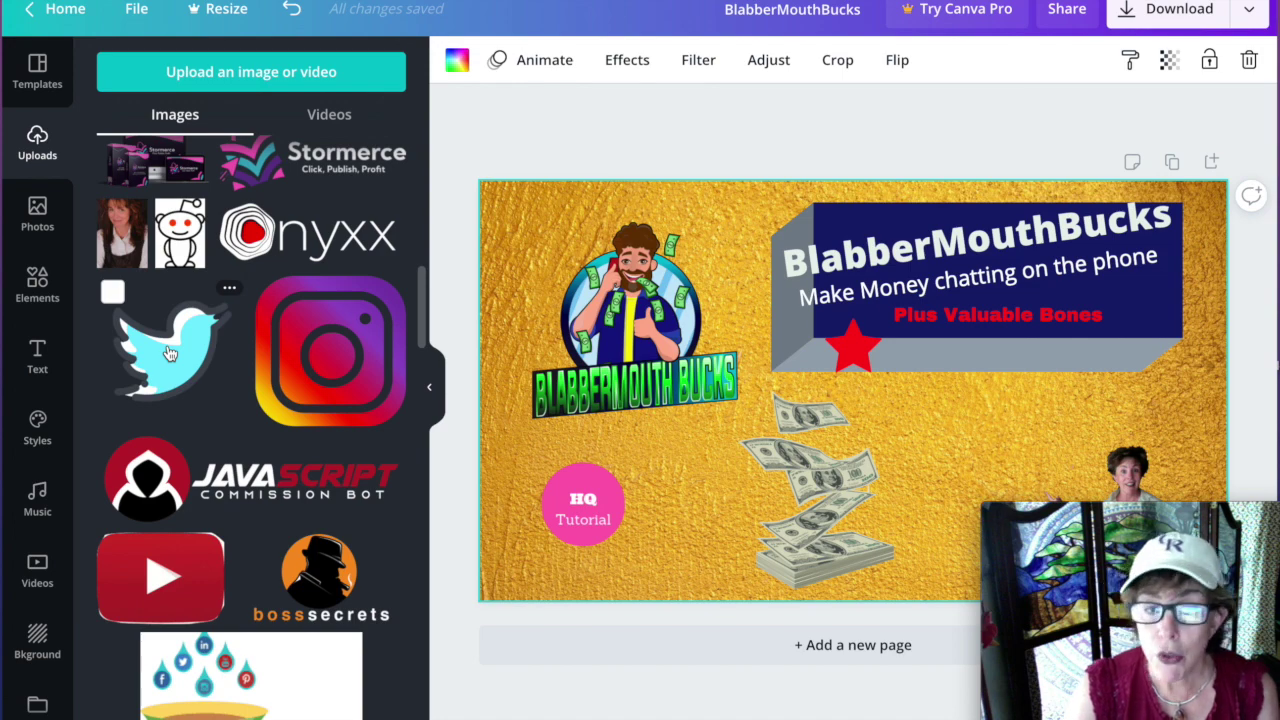
pyautogui.moveTo(170, 354); pyautogui.dragTo(679, 508)
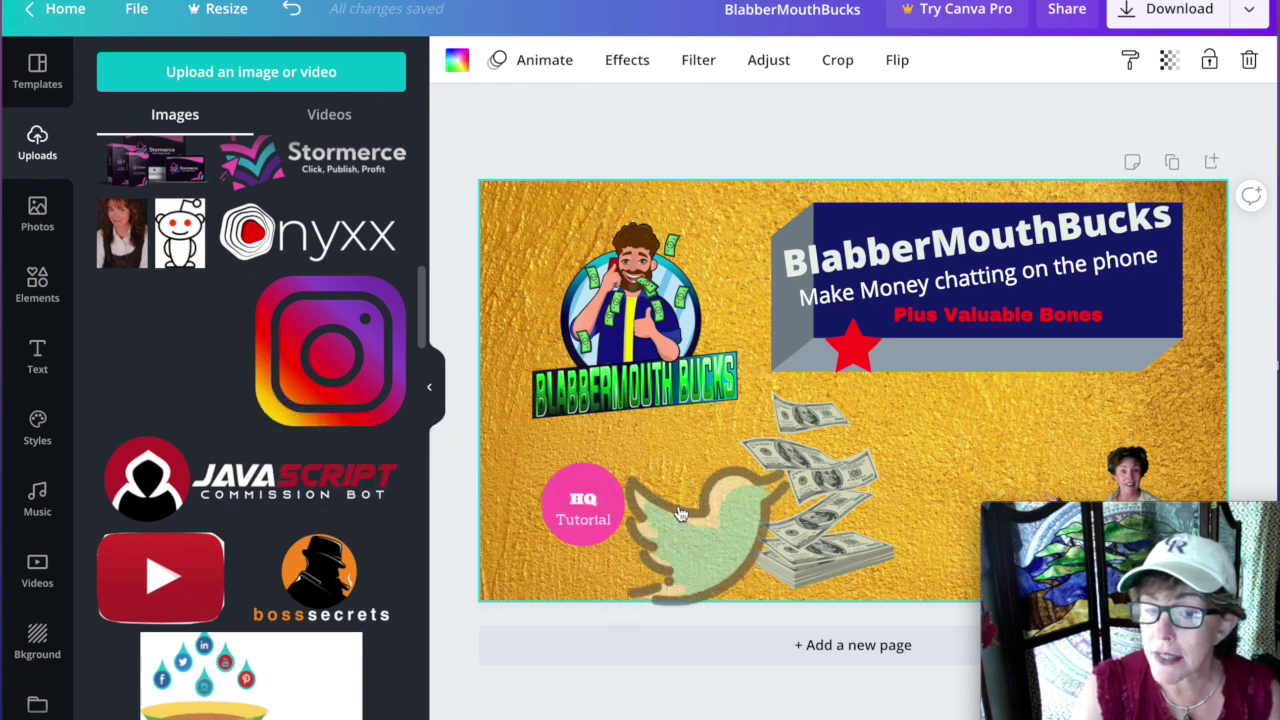
pyautogui.moveTo(612, 438); pyautogui.dragTo(667, 496)
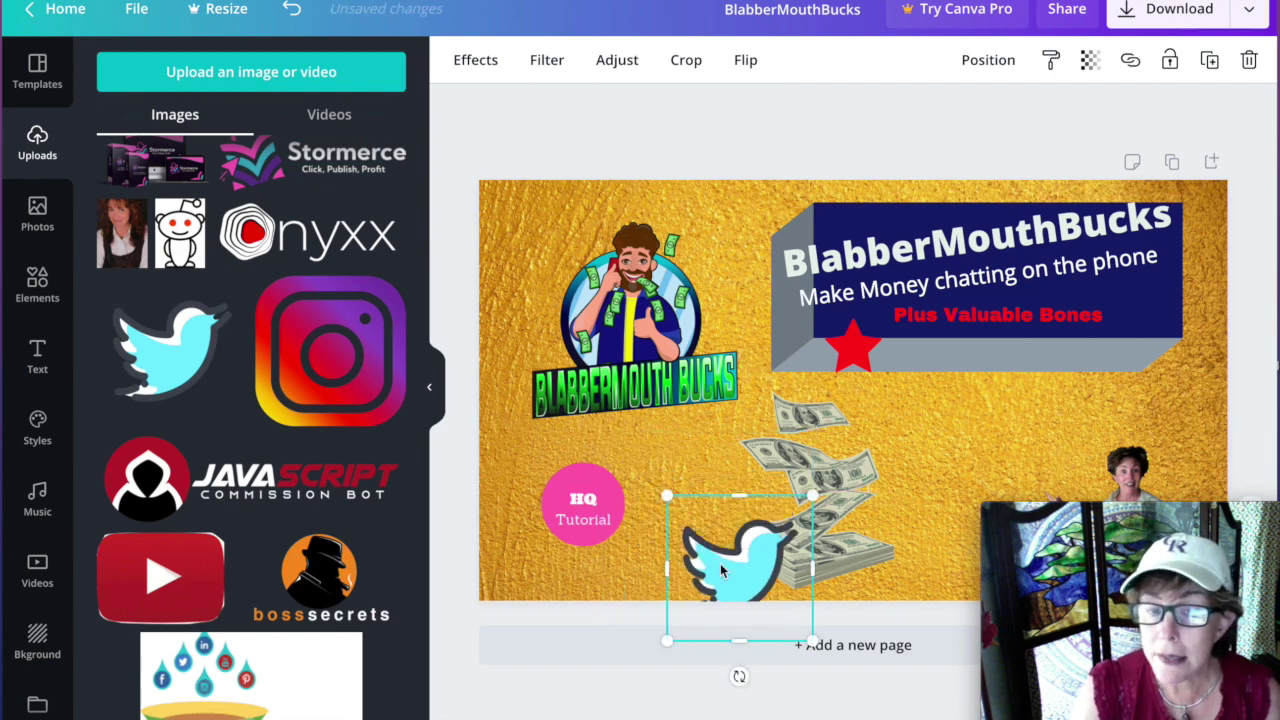
pyautogui.moveTo(722, 570); pyautogui.dragTo(684, 534)
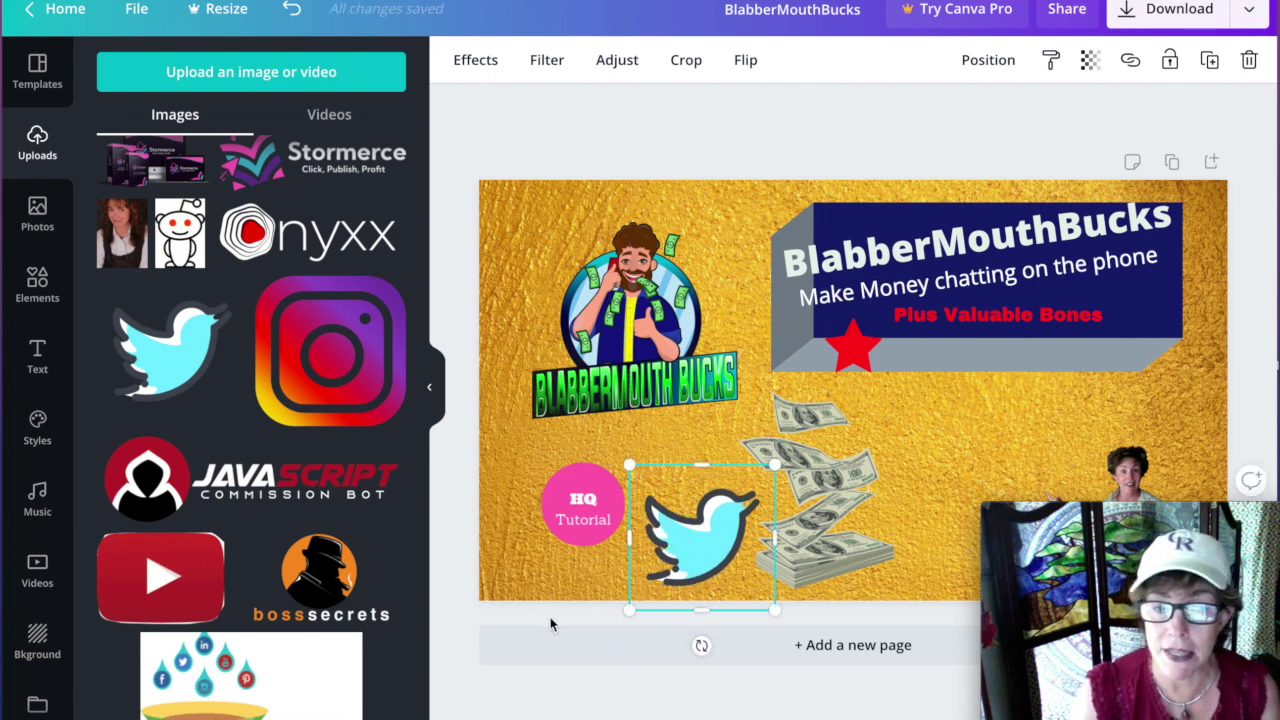
pyautogui.click(459, 681)
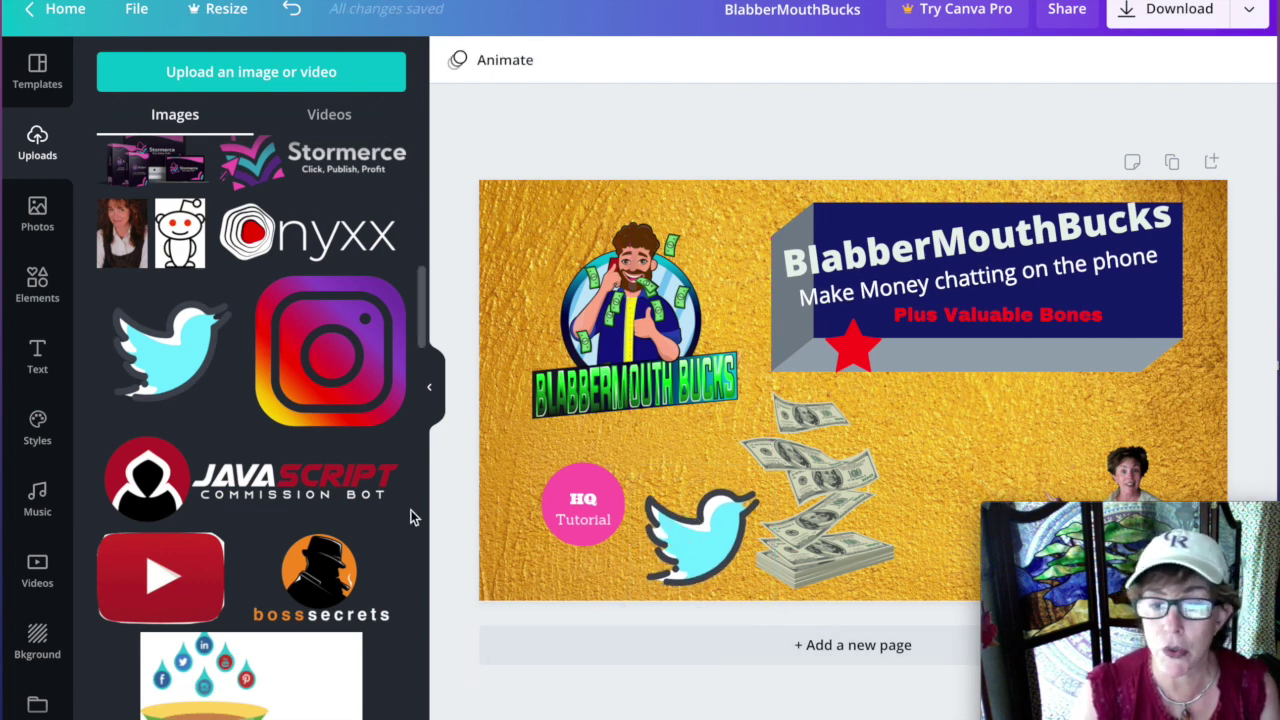
# Place the Instagram icon on the thumbnail and resize it down to a small icon.
pyautogui.moveTo(326, 376); pyautogui.dragTo(944, 435)
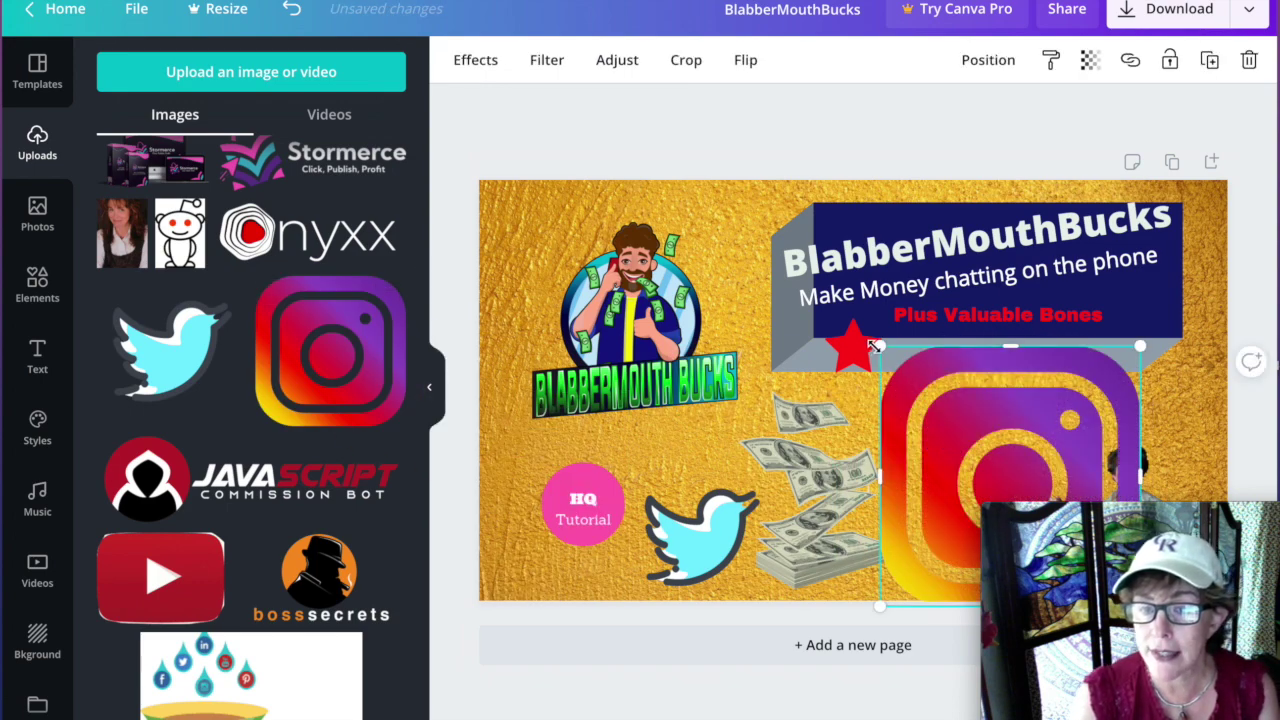
pyautogui.moveTo(874, 345); pyautogui.dragTo(910, 400)
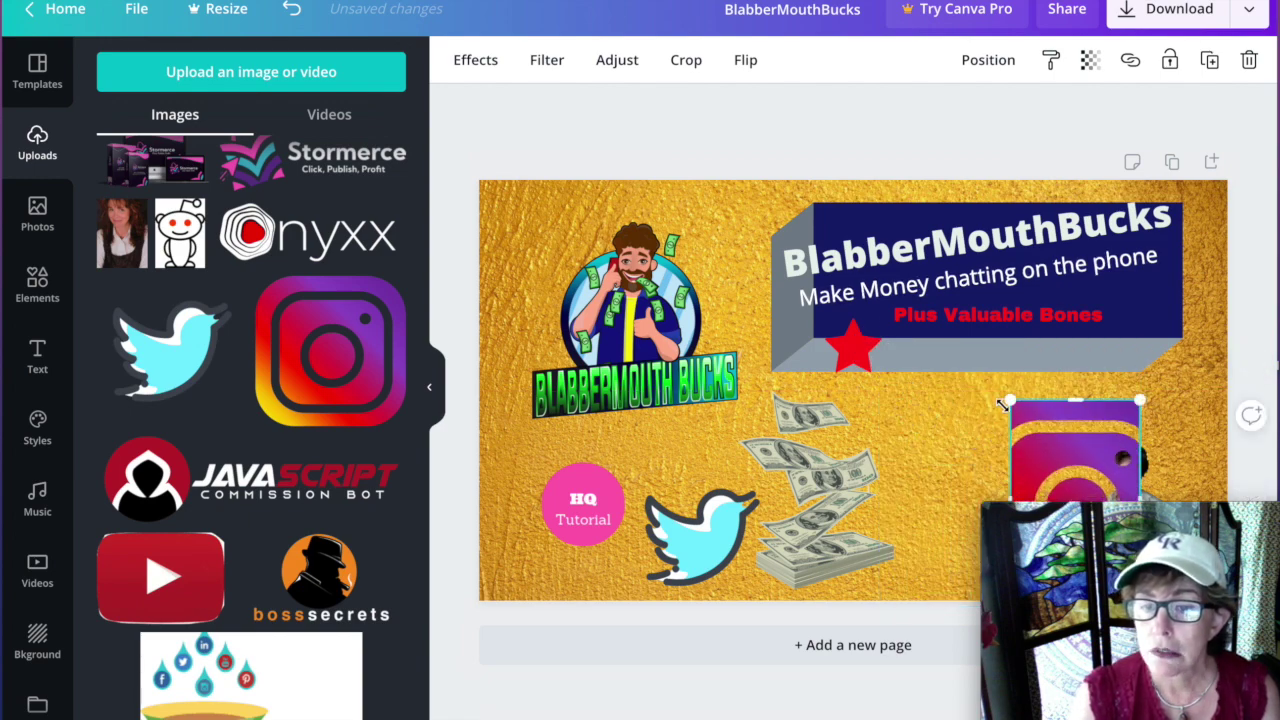
pyautogui.moveTo(1003, 404); pyautogui.dragTo(958, 427)
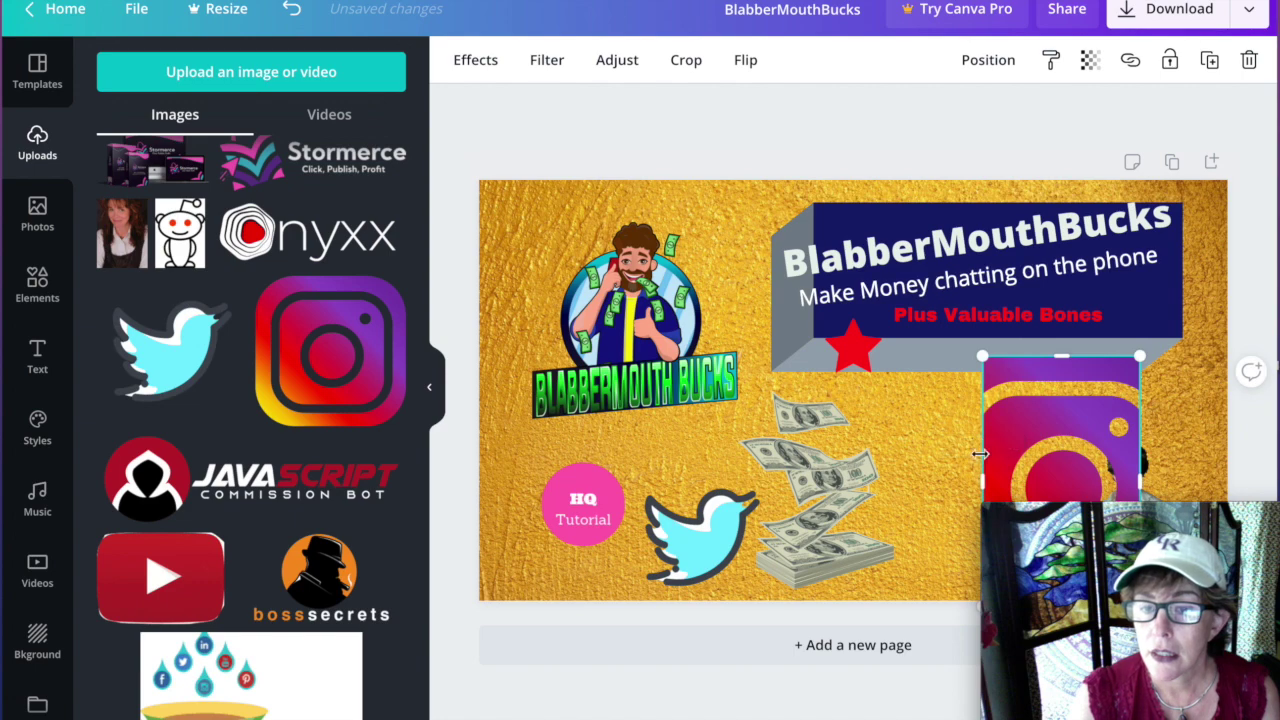
pyautogui.moveTo(977, 356); pyautogui.dragTo(912, 245)
pyautogui.moveTo(913, 426); pyautogui.dragTo(770, 452)
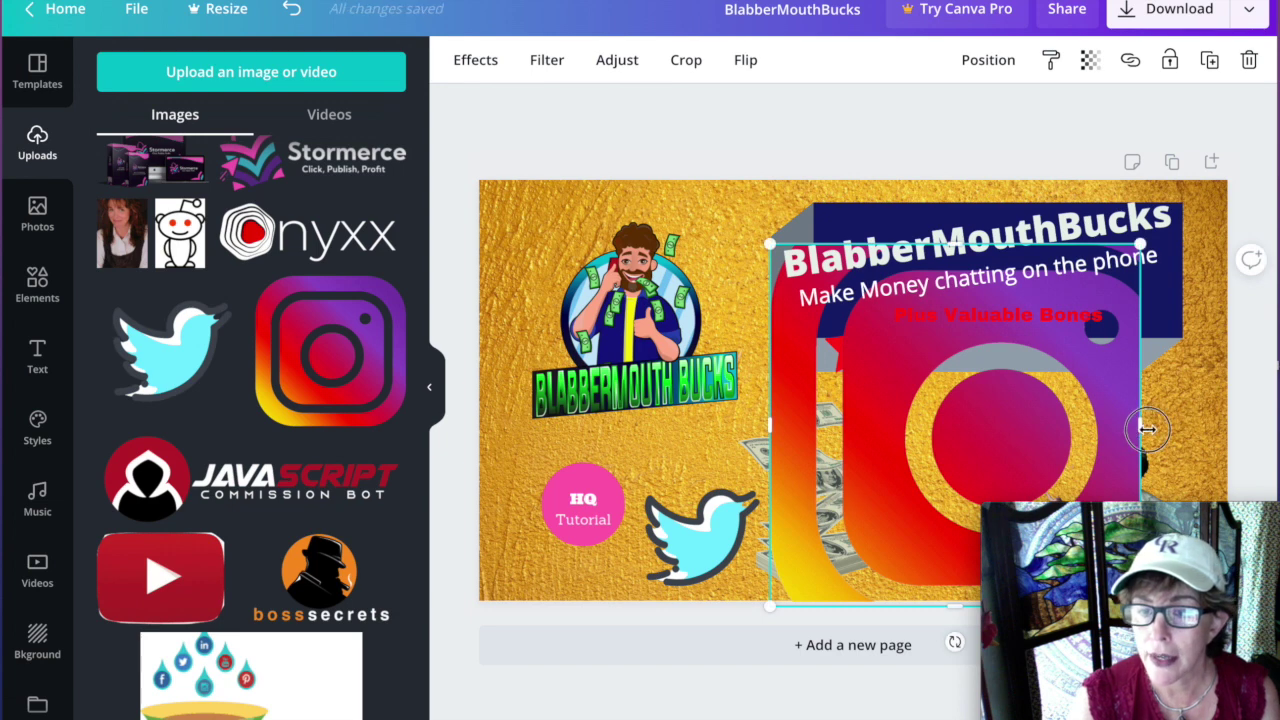
pyautogui.moveTo(1138, 432); pyautogui.dragTo(1191, 430)
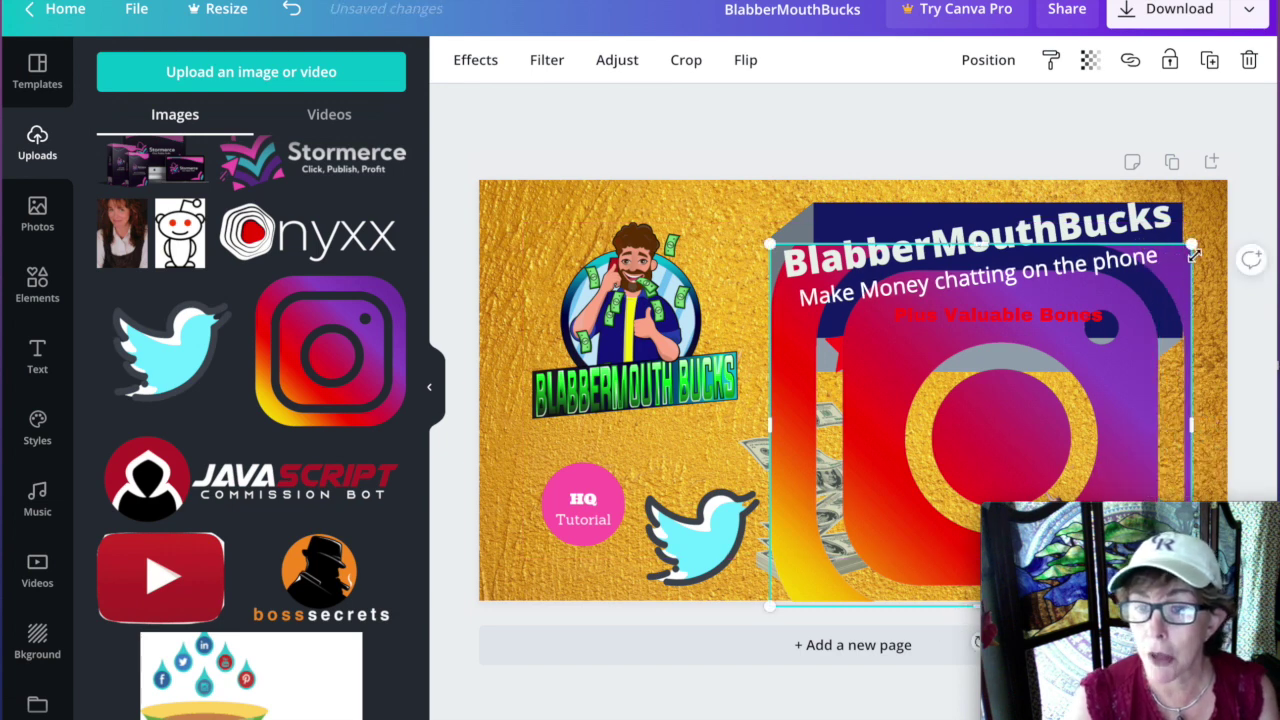
pyautogui.moveTo(1191, 243); pyautogui.dragTo(1005, 405)
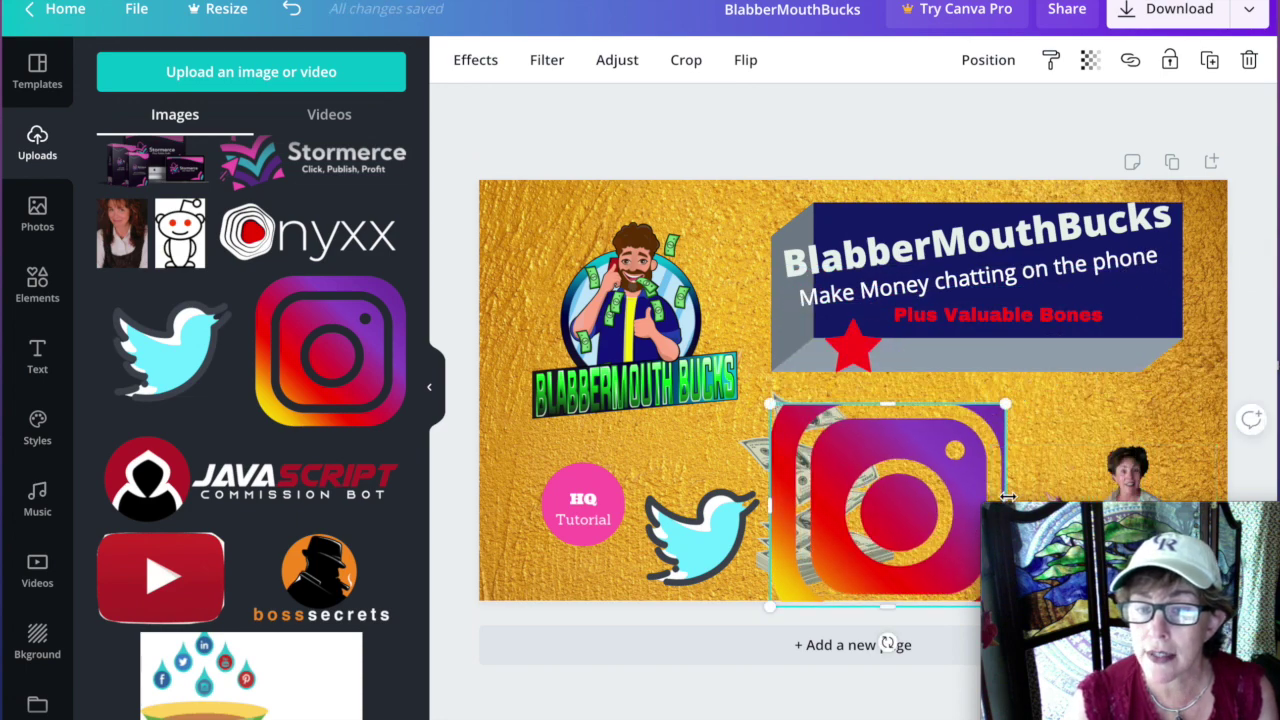
pyautogui.moveTo(1012, 495)
pyautogui.mouseDown()
pyautogui.moveTo(1050, 495)
pyautogui.moveTo(1018, 495)
pyautogui.mouseUp()
pyautogui.moveTo(1015, 404); pyautogui.dragTo(903, 477)
# Move the Instagram icon beside the money stack and stretch it slightly taller.
pyautogui.moveTo(833, 548); pyautogui.dragTo(958, 466)
pyautogui.click(962, 430)
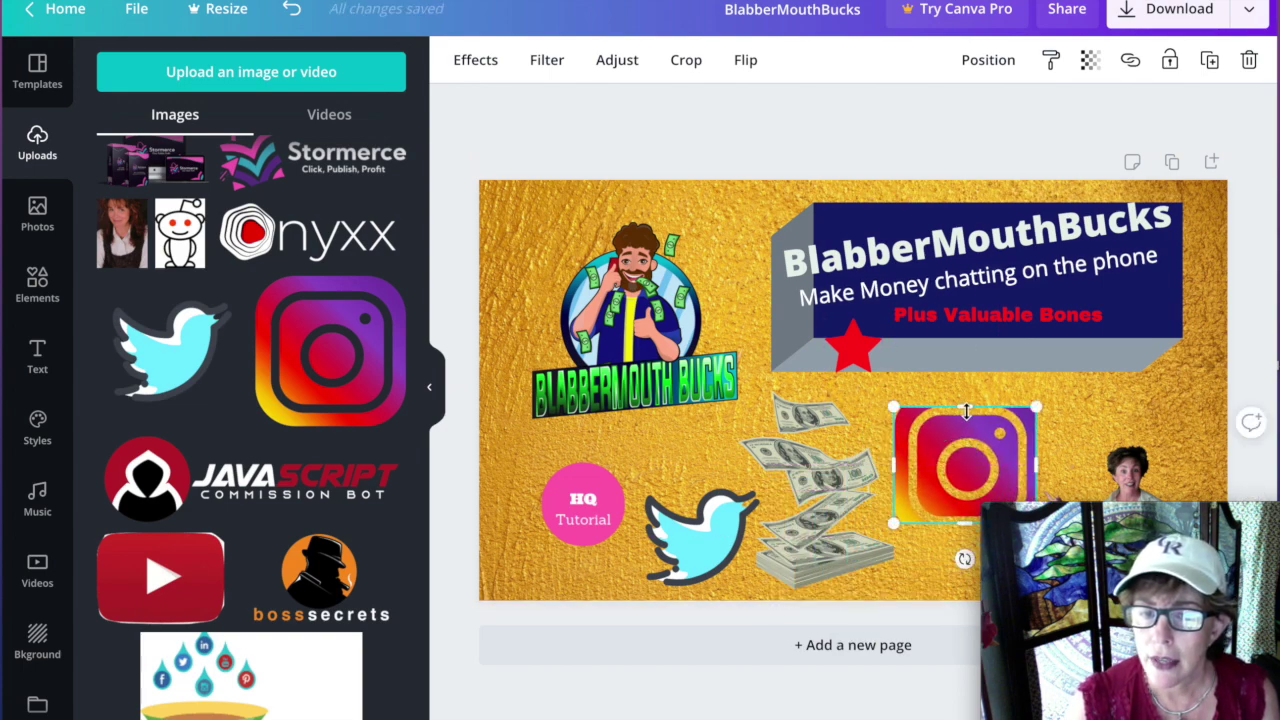
pyautogui.moveTo(964, 407); pyautogui.dragTo(964, 397)
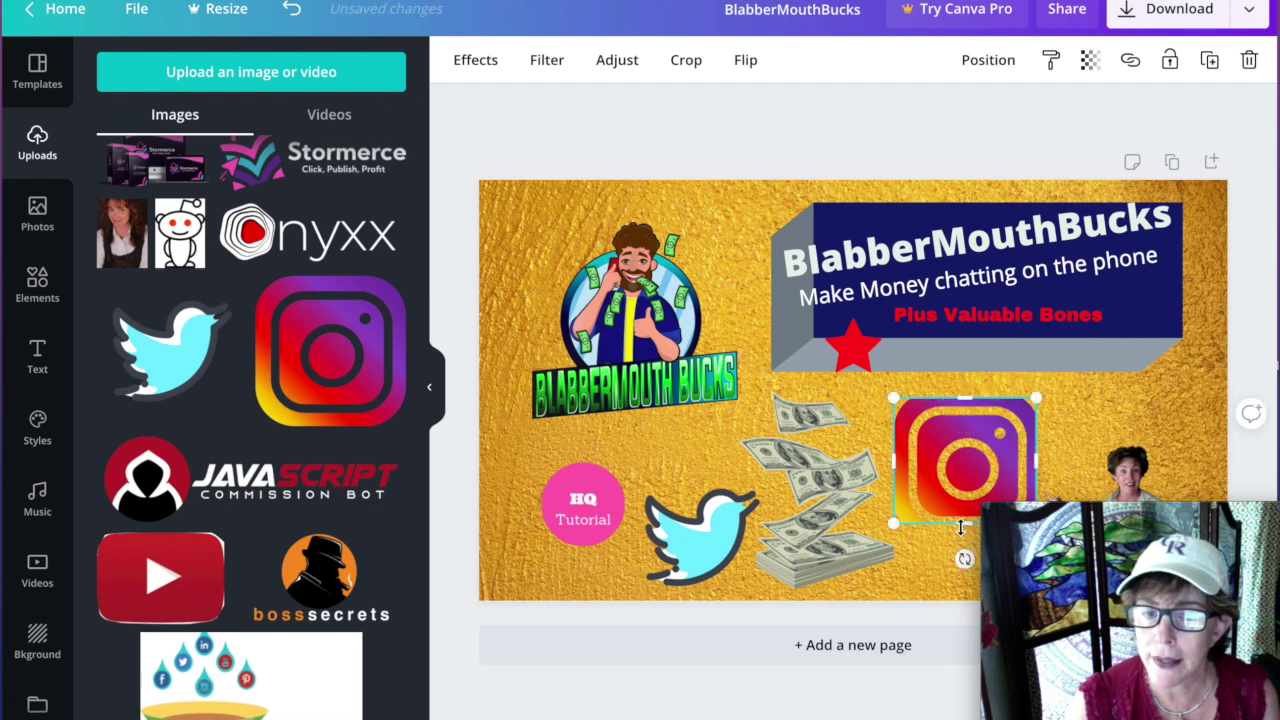
pyautogui.moveTo(964, 521); pyautogui.dragTo(962, 537)
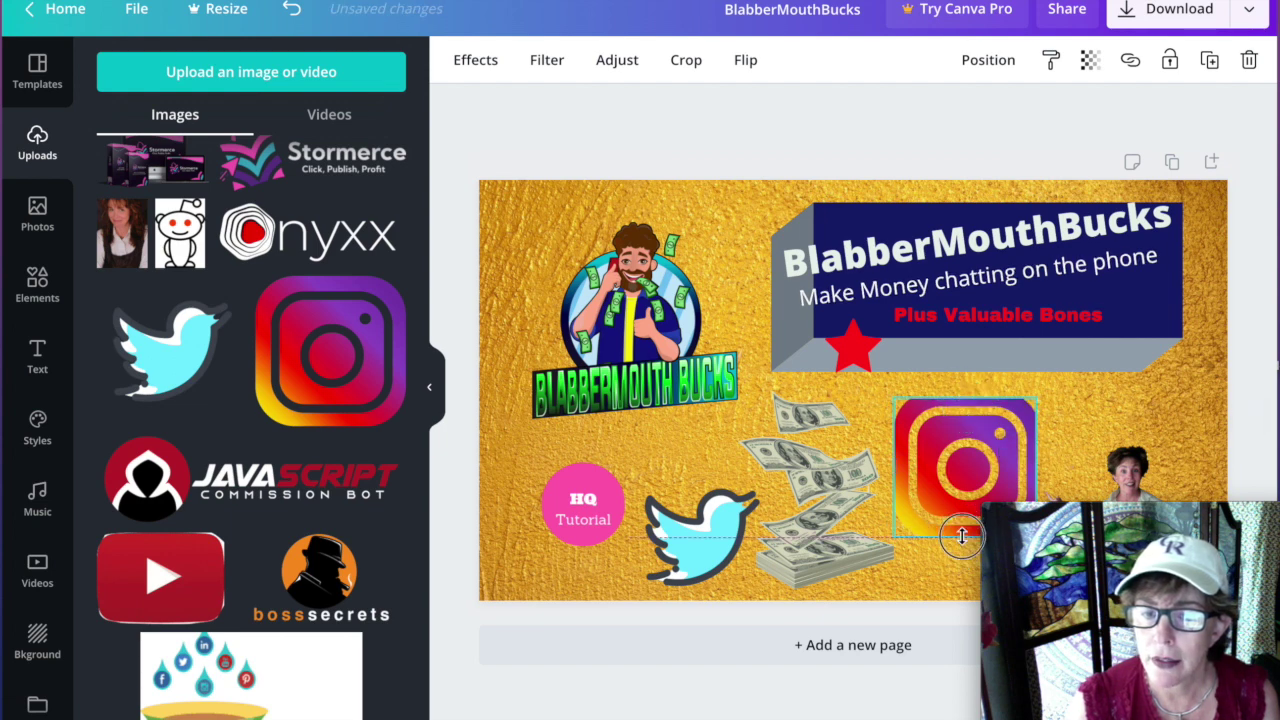
pyautogui.click(952, 592)
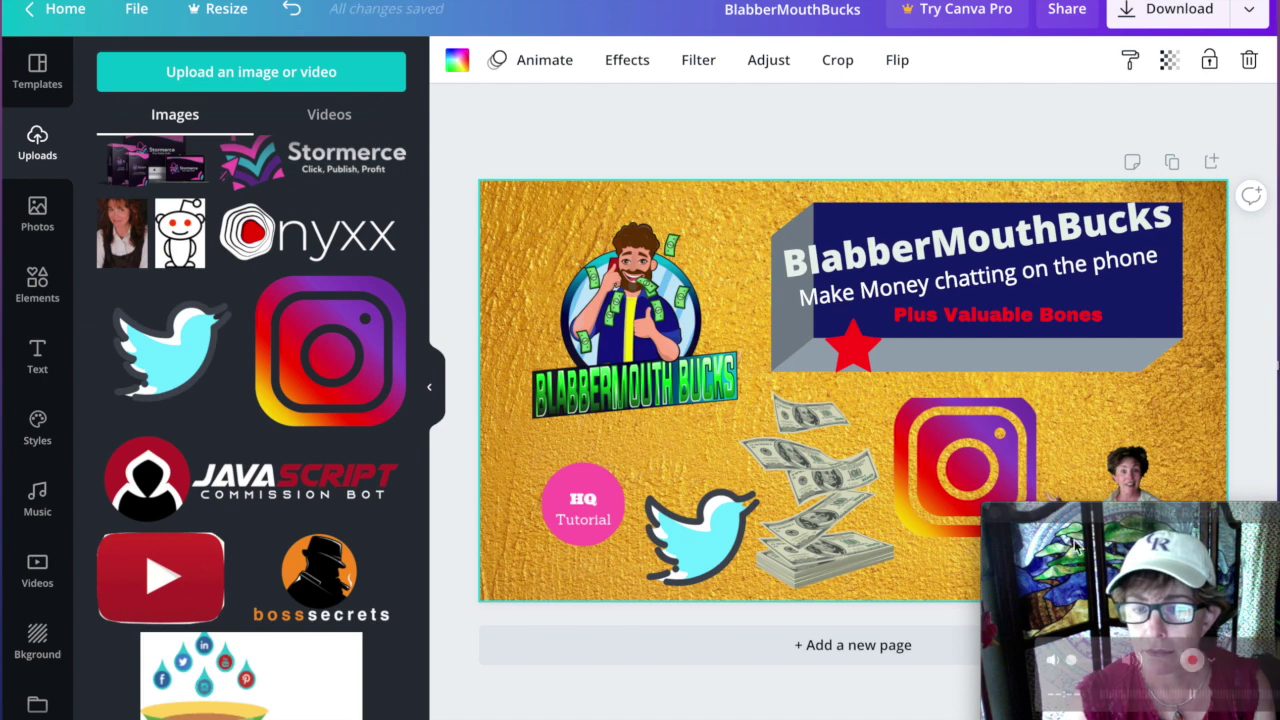
# Resize the woman presenter cutout to reach the thumbnail's right and bottom edges.
pyautogui.moveTo(1159, 509); pyautogui.dragTo(297, 10)
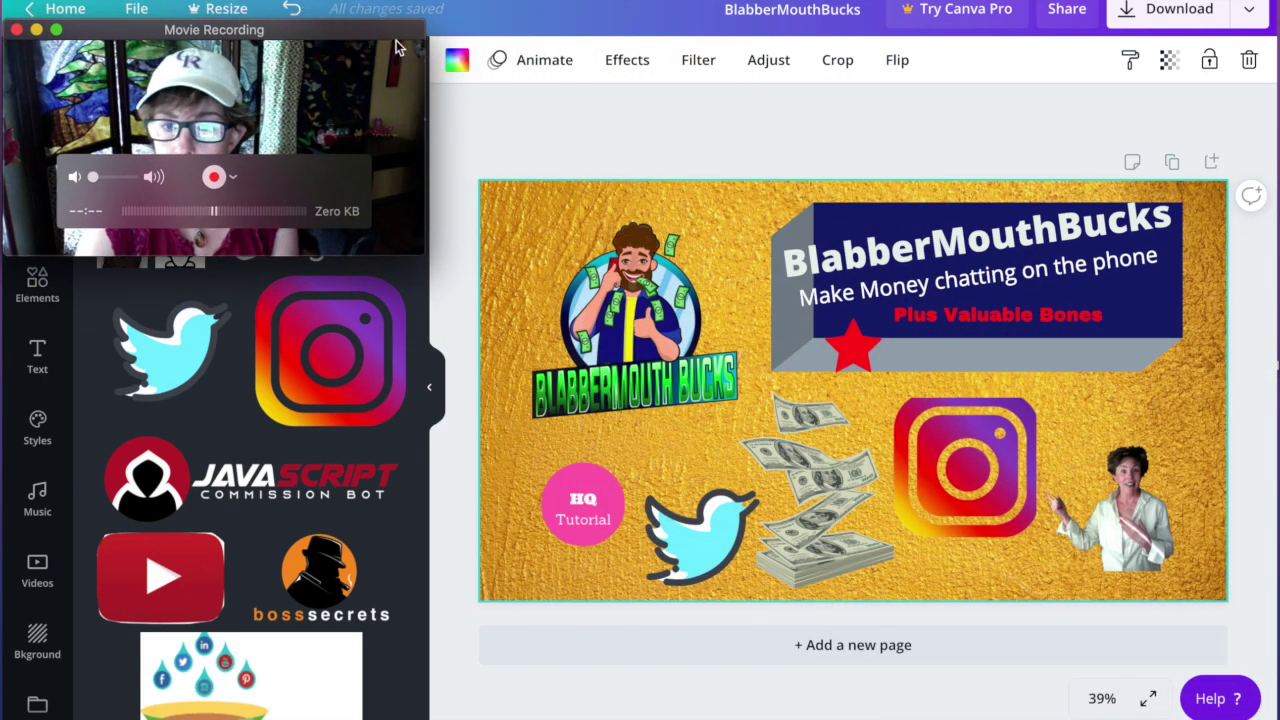
pyautogui.click(1128, 535)
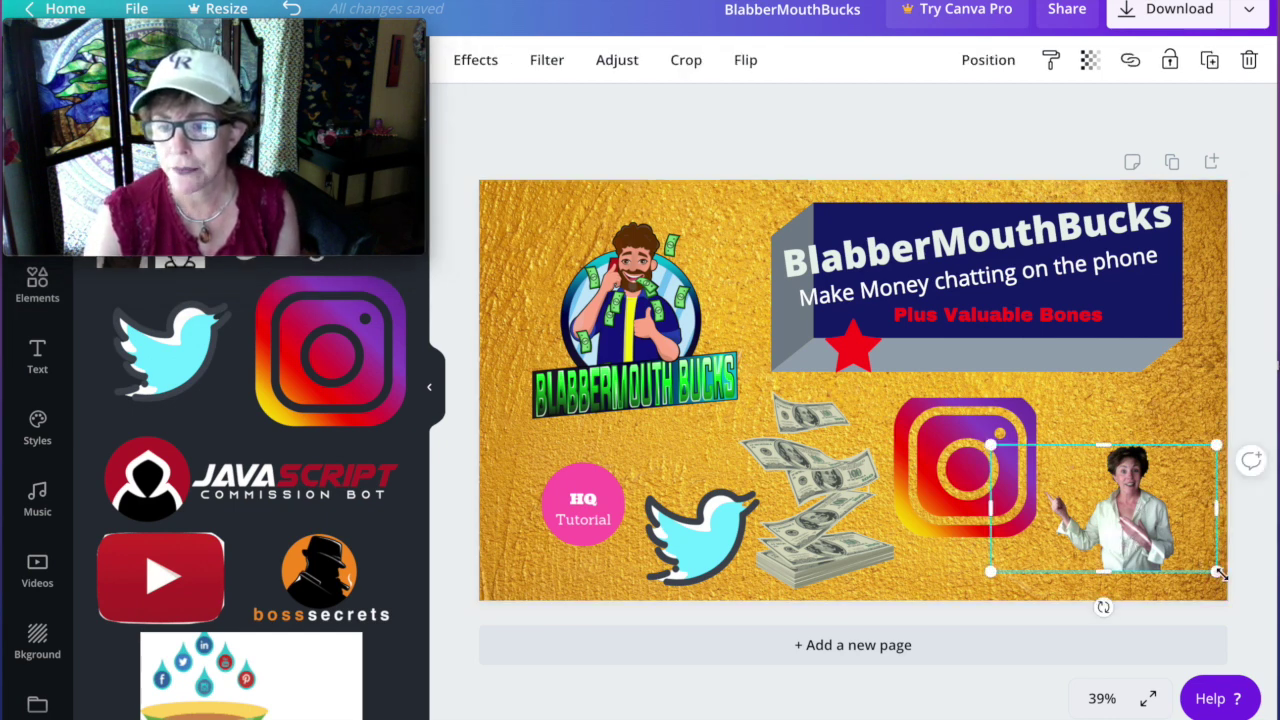
pyautogui.moveTo(1218, 572); pyautogui.dragTo(1268, 601)
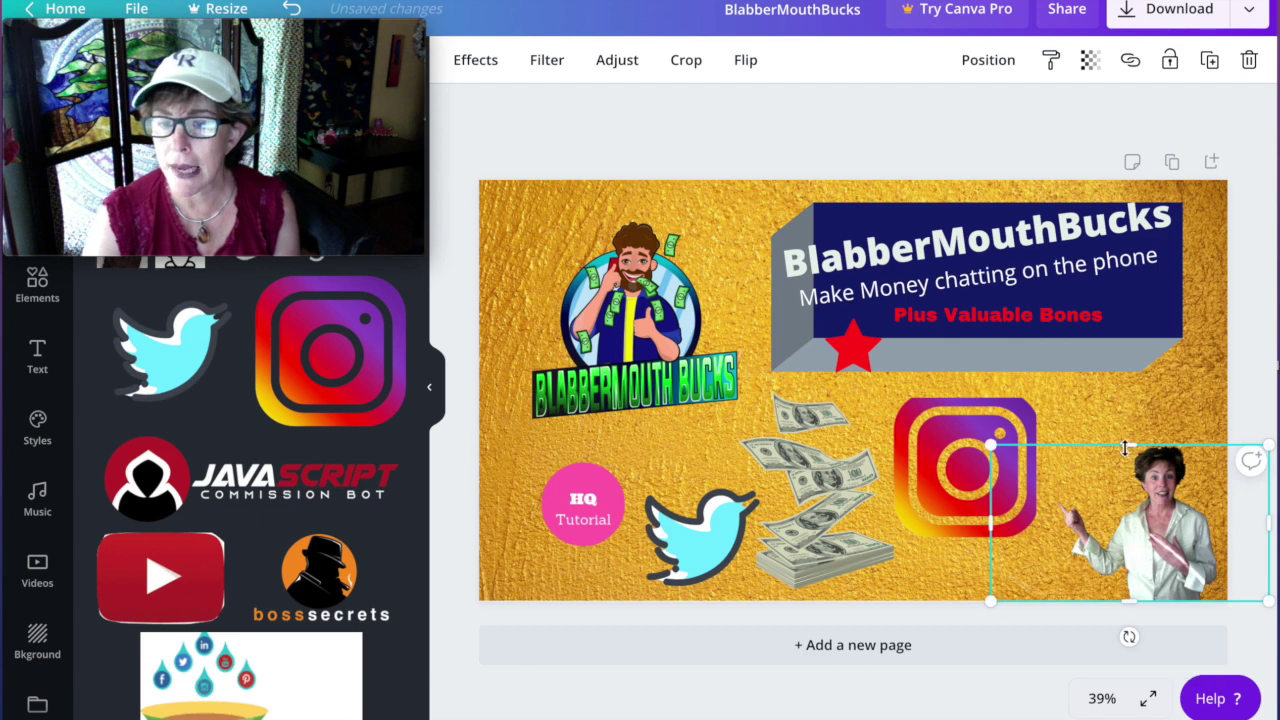
pyautogui.moveTo(1125, 448); pyautogui.dragTo(1127, 390)
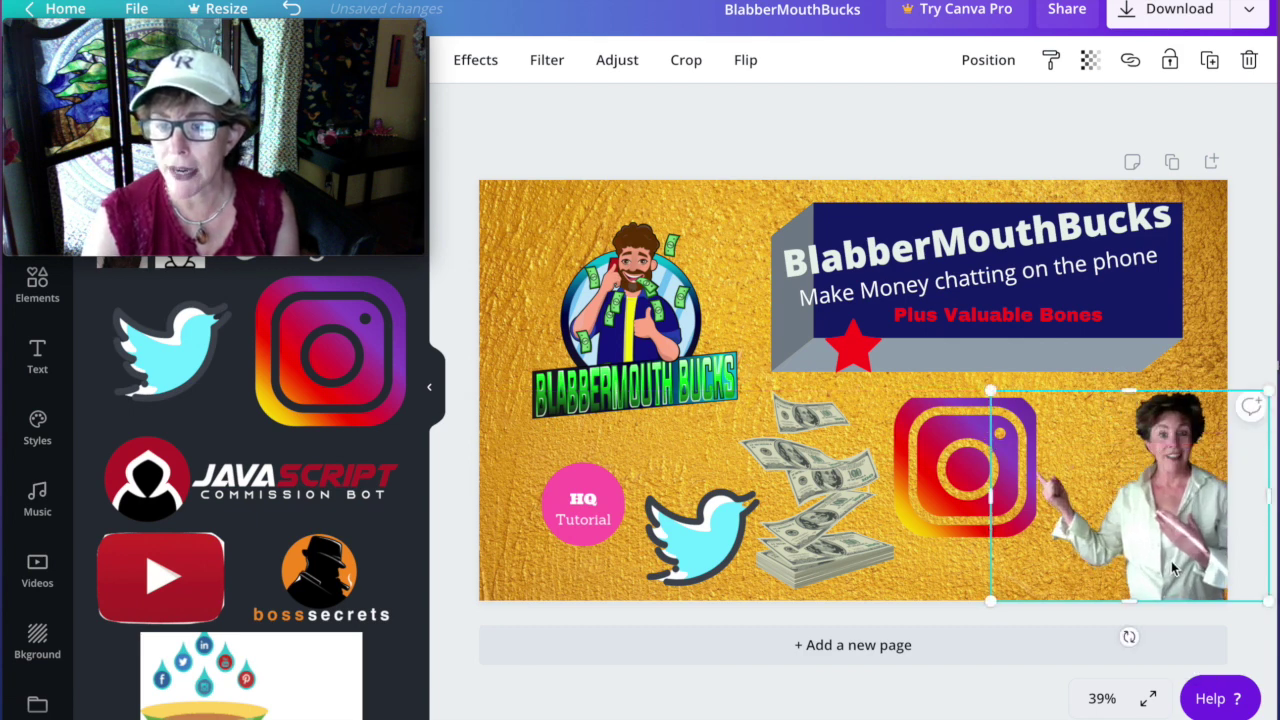
pyautogui.moveTo(984, 500); pyautogui.dragTo(1027, 512)
pyautogui.moveTo(1174, 509); pyautogui.dragTo(1170, 492)
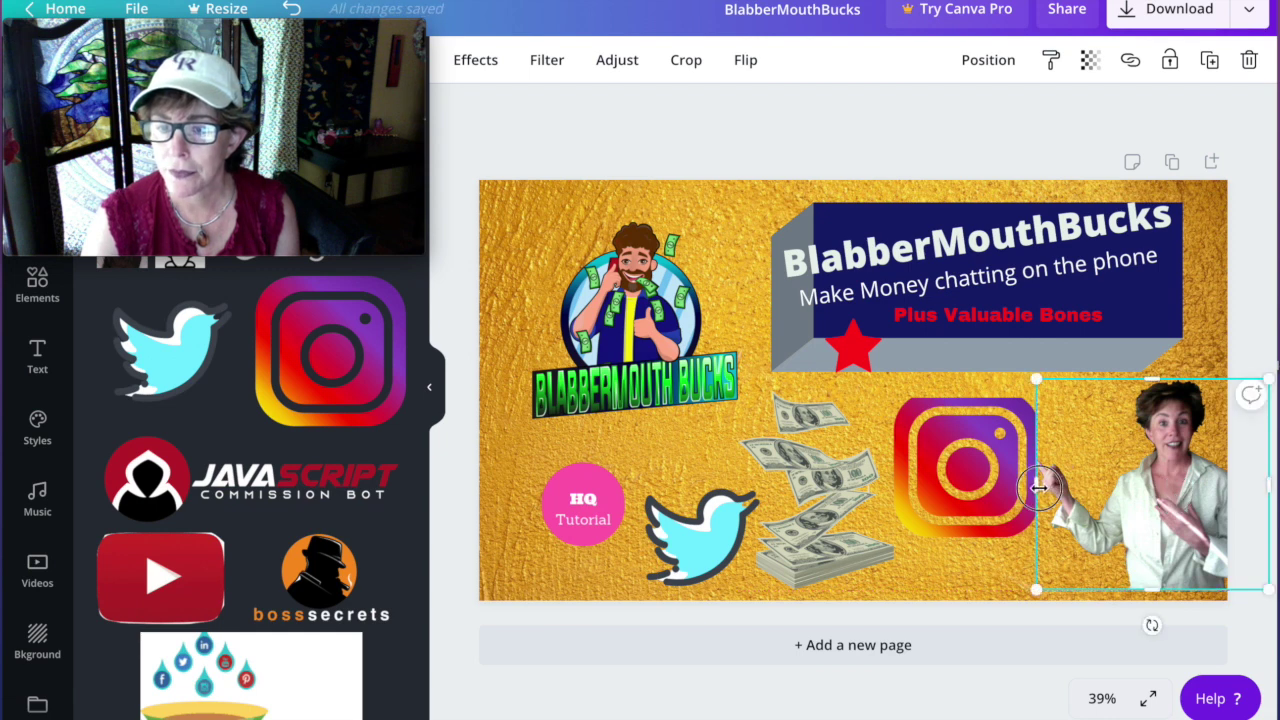
pyautogui.moveTo(1043, 488)
pyautogui.mouseDown()
pyautogui.moveTo(1023, 488)
pyautogui.moveTo(1037, 490)
pyautogui.mouseUp()
pyautogui.moveTo(1154, 588); pyautogui.dragTo(1154, 628)
pyautogui.click(970, 708)
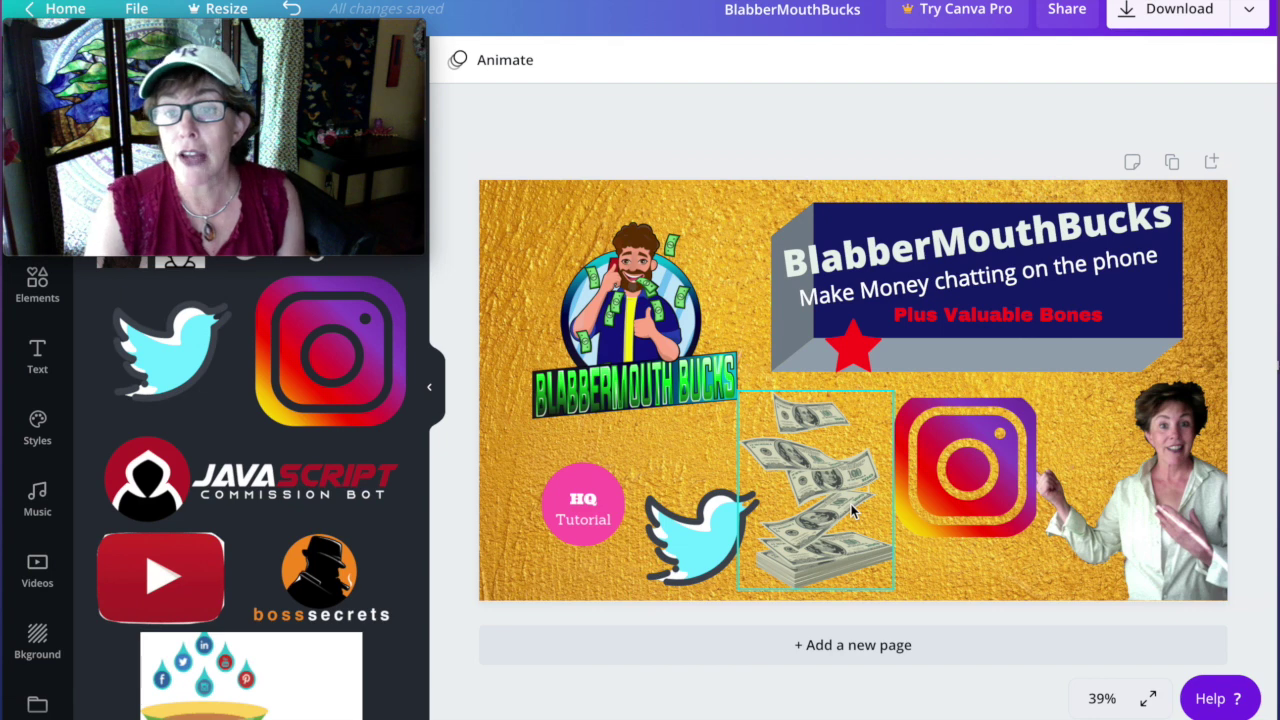
pyautogui.click(1128, 10)
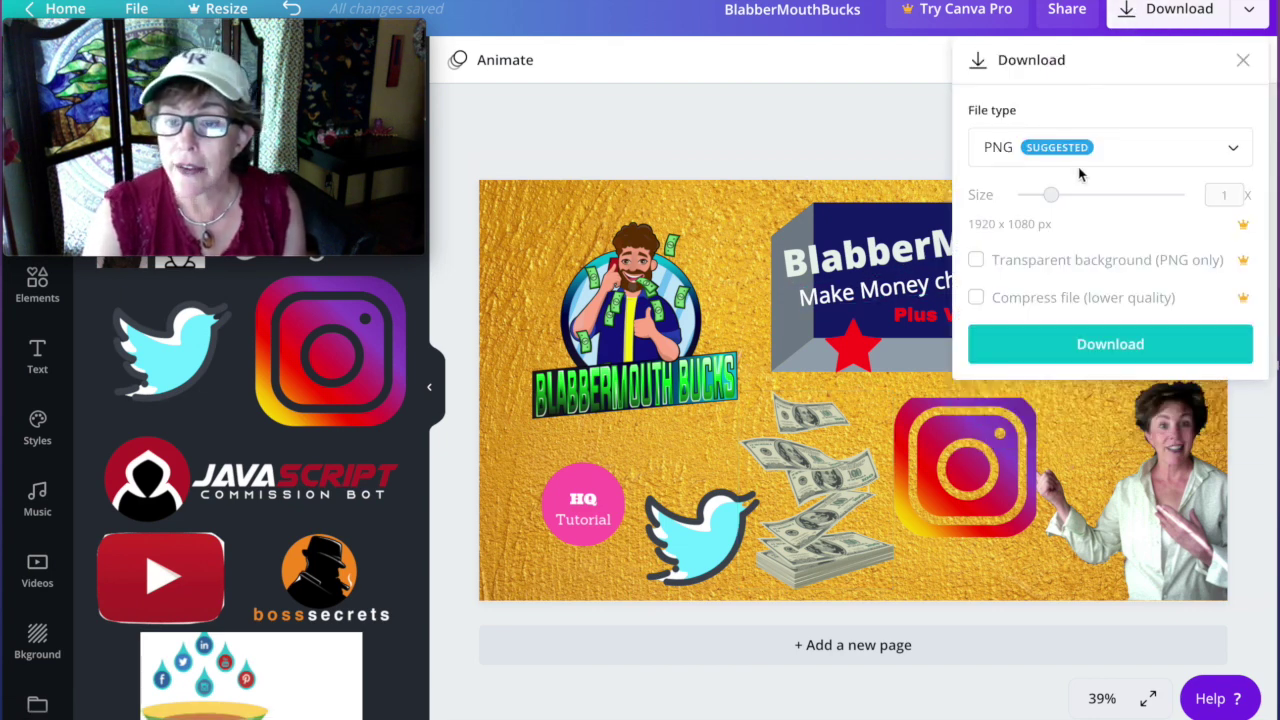
# Download the thumbnail with the file type changed from PNG to JPG.
pyautogui.click(1234, 152)
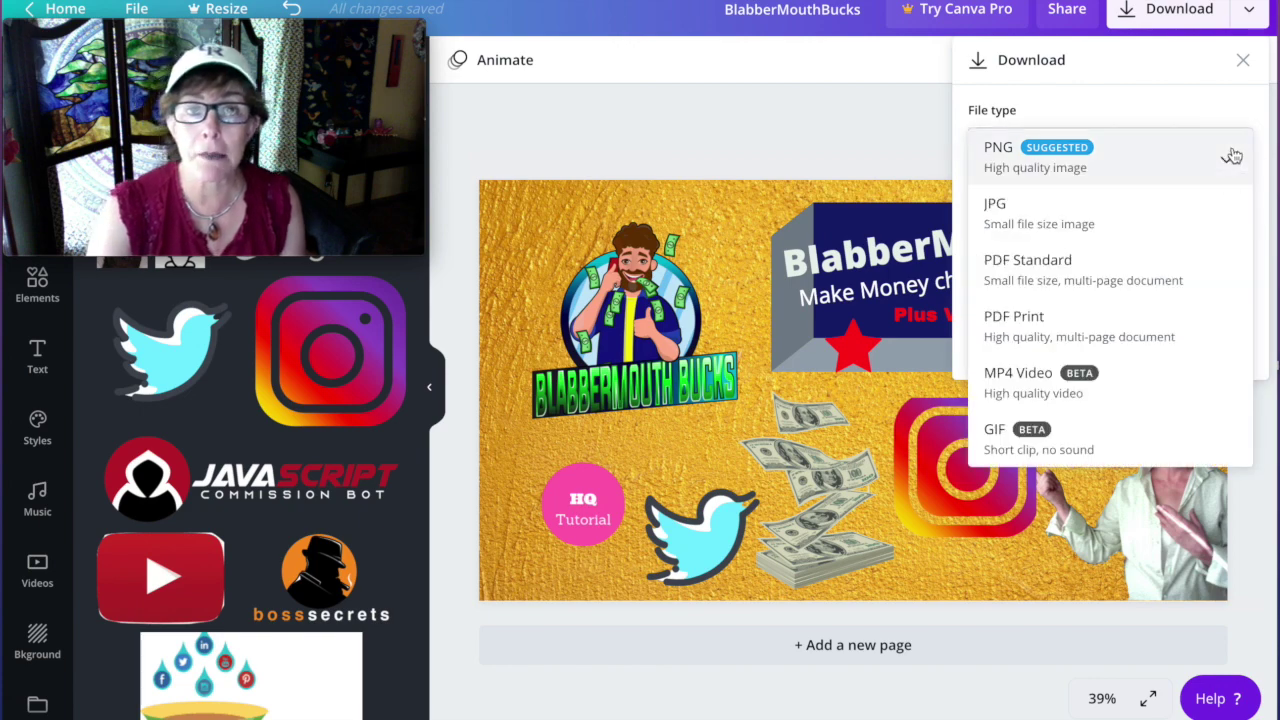
pyautogui.click(1060, 227)
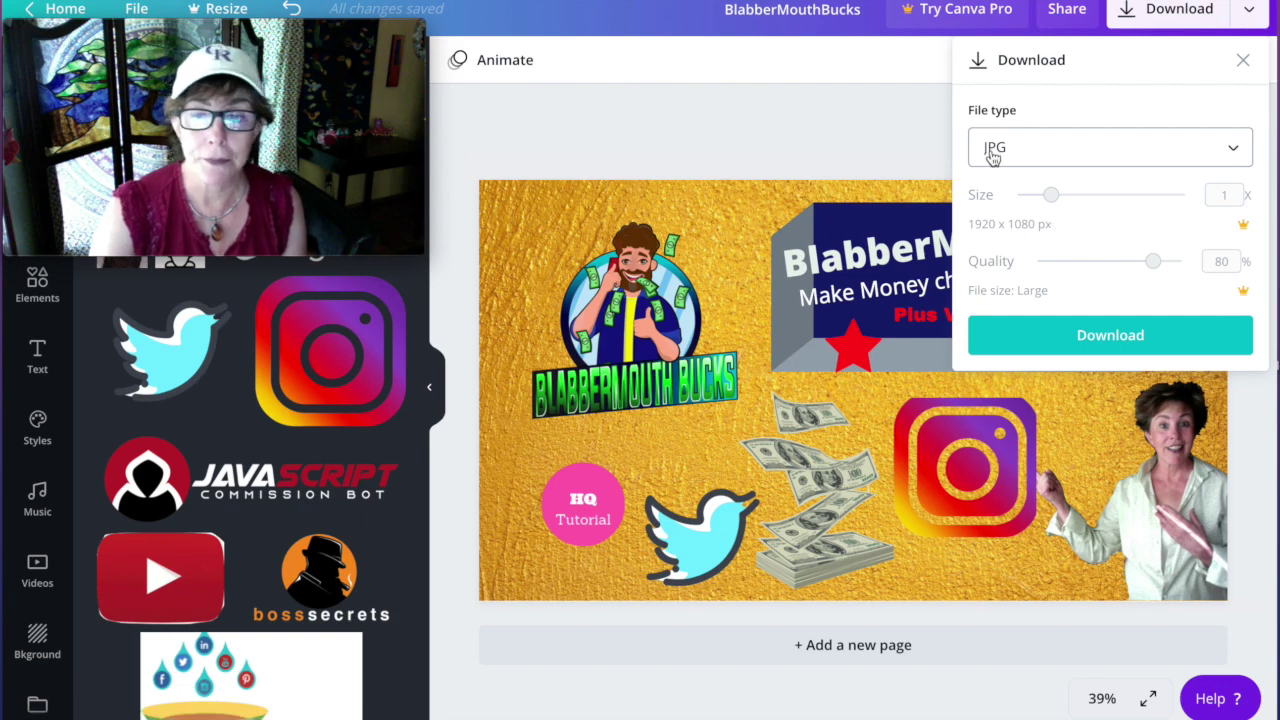
pyautogui.click(1100, 337)
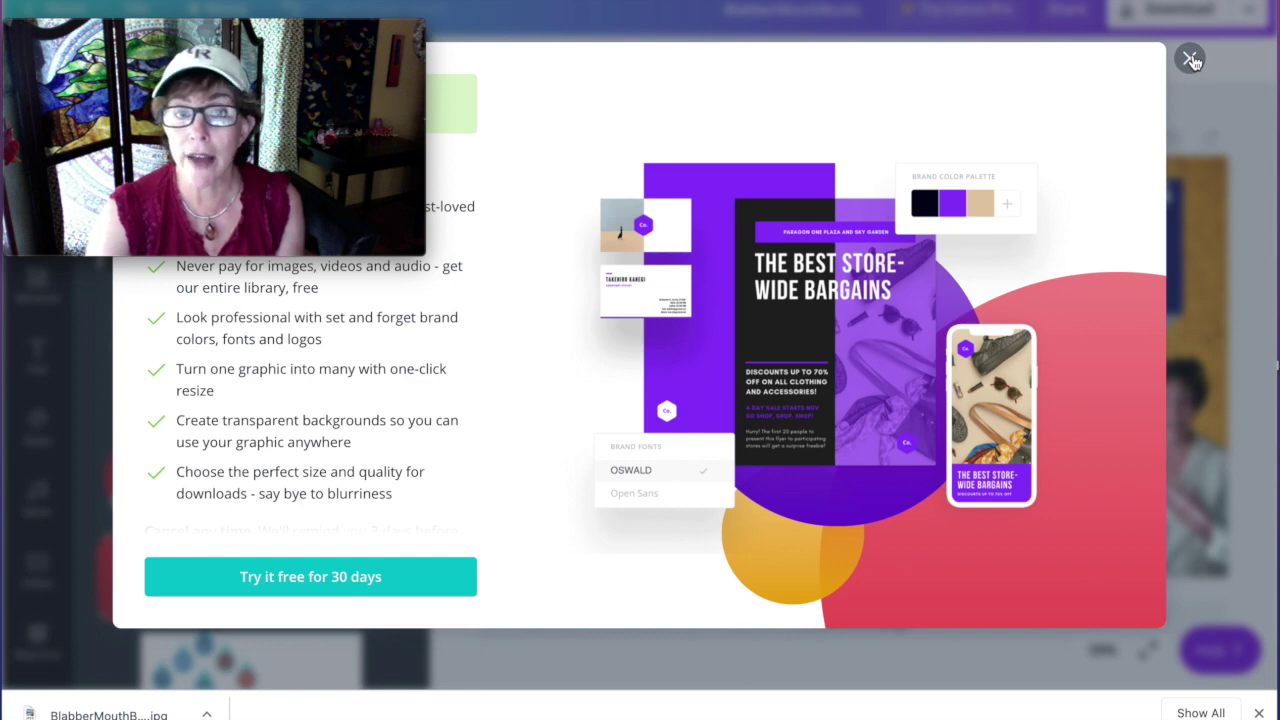
# Dismiss the Canva Pro trial offer and bring up the design's File menu.
pyautogui.click(1190, 59)
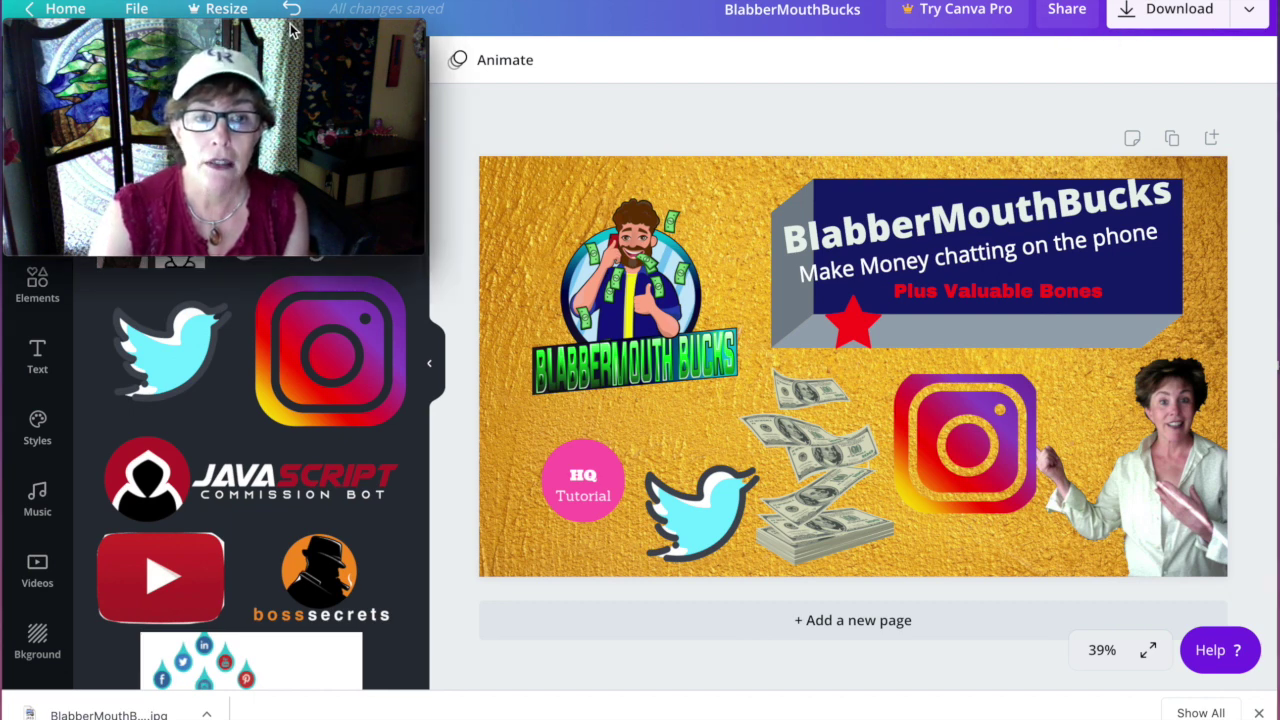
pyautogui.moveTo(262, 22); pyautogui.dragTo(870, 500)
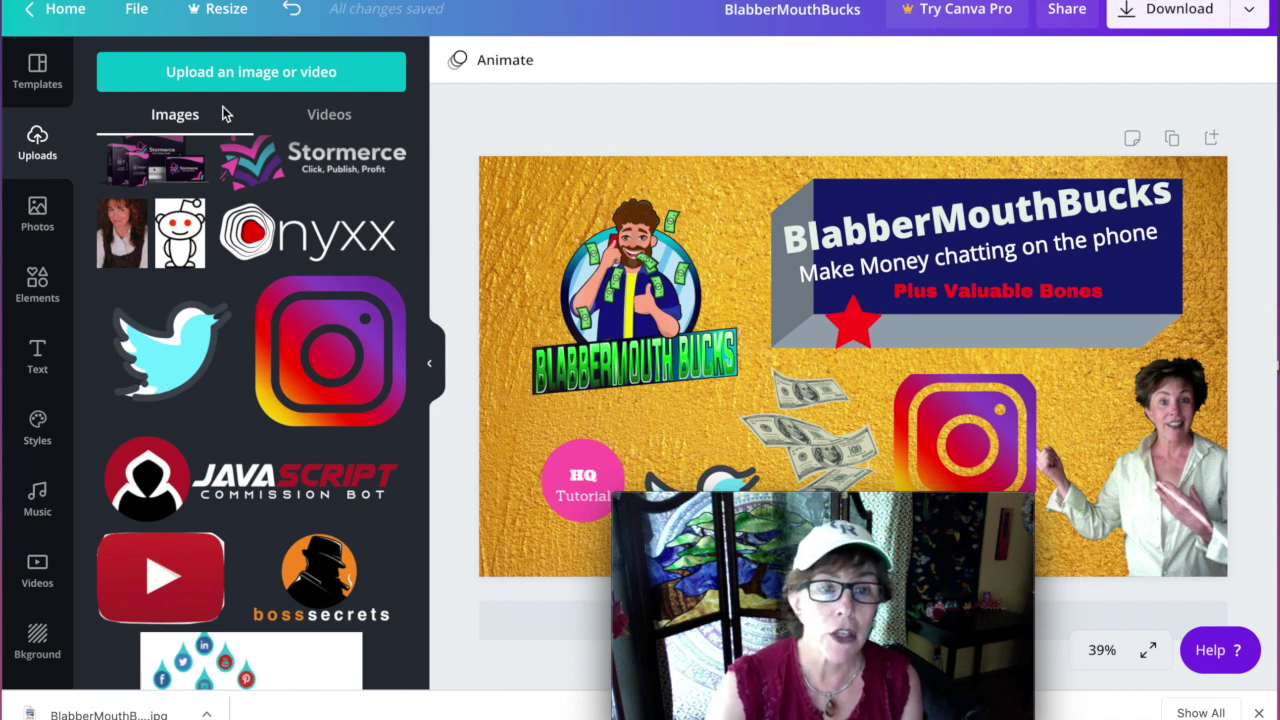
pyautogui.click(136, 12)
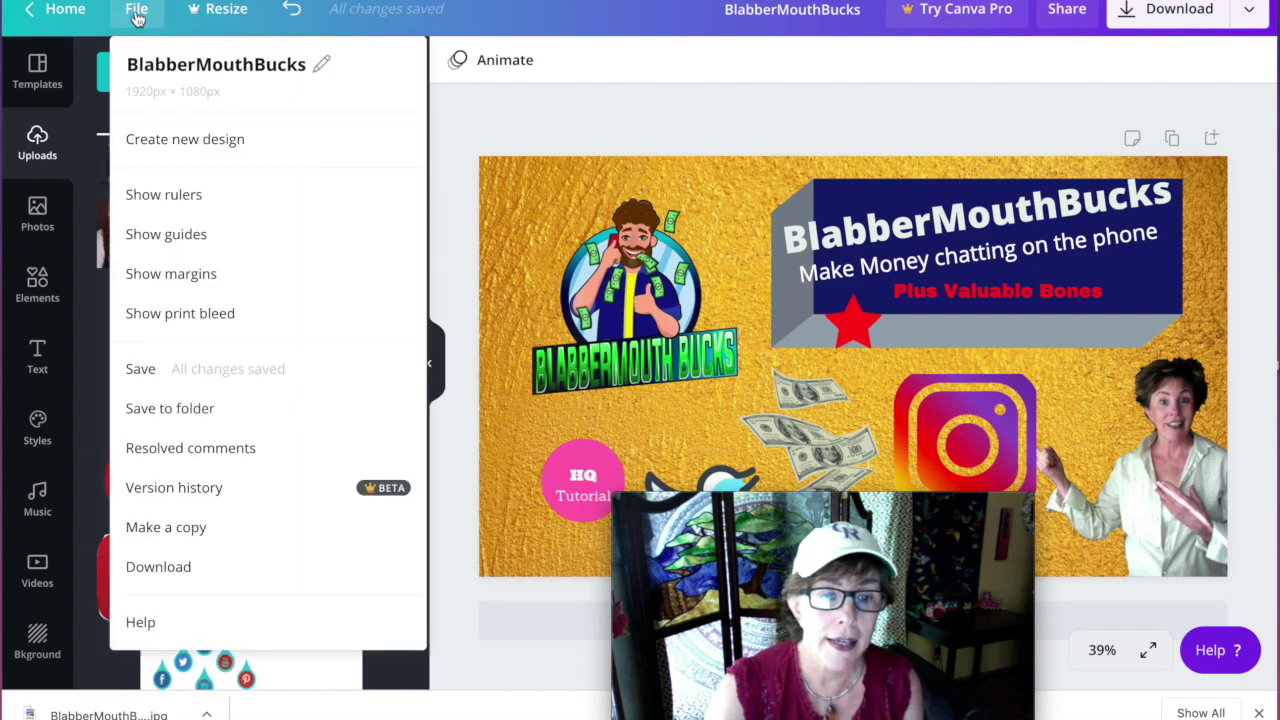
pyautogui.click(163, 378)
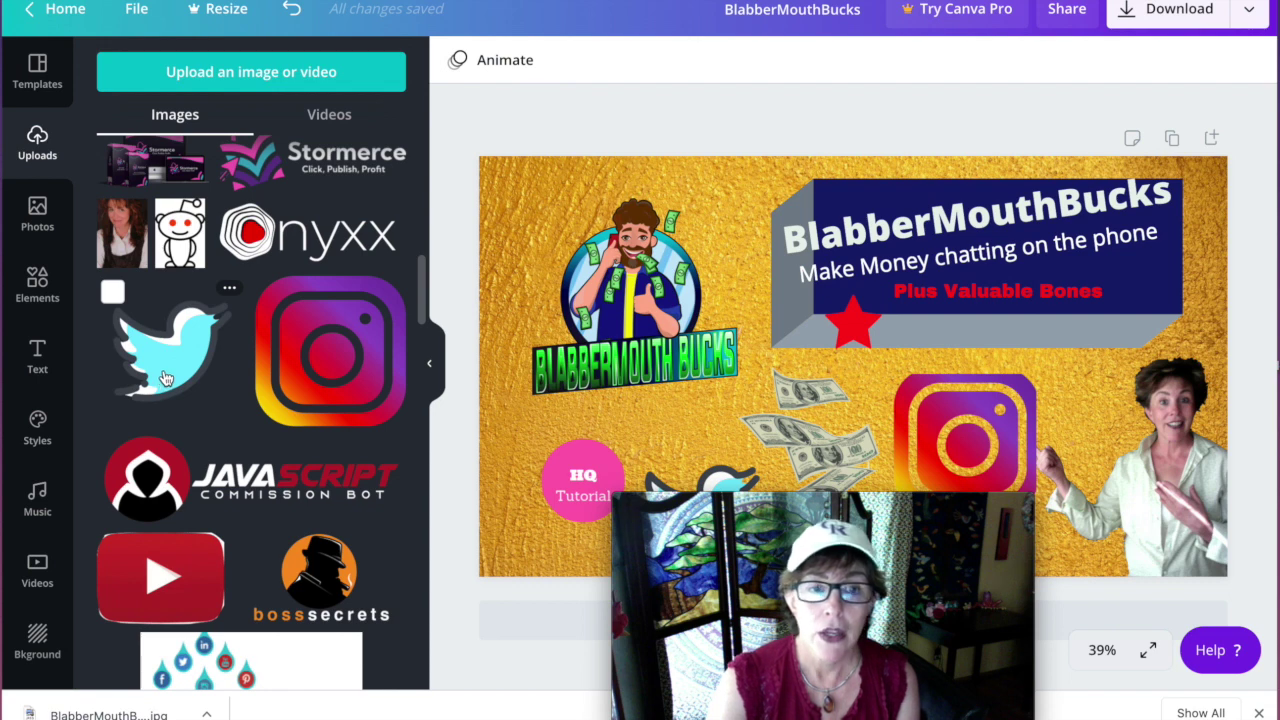